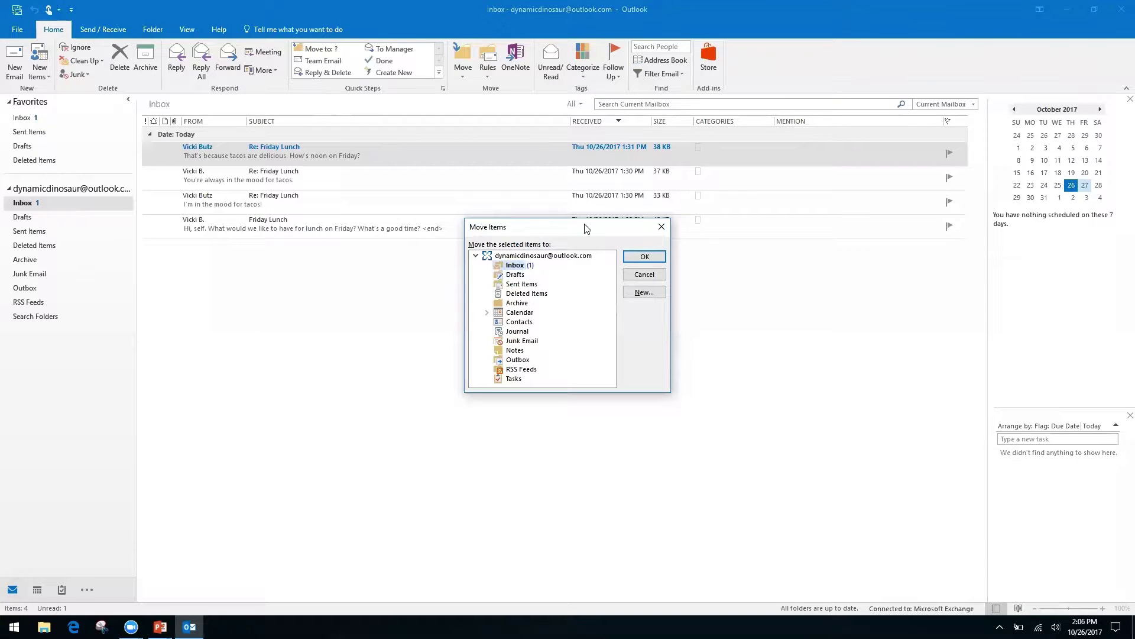
- Close the Move Items dialog without moving the Friday Lunch messages, then switch to the slide
key(Down)
key(Down)
key(Down)
key(Down)
key(Up)
key(Up)
key(Up)
key(Up)
click(660, 229)
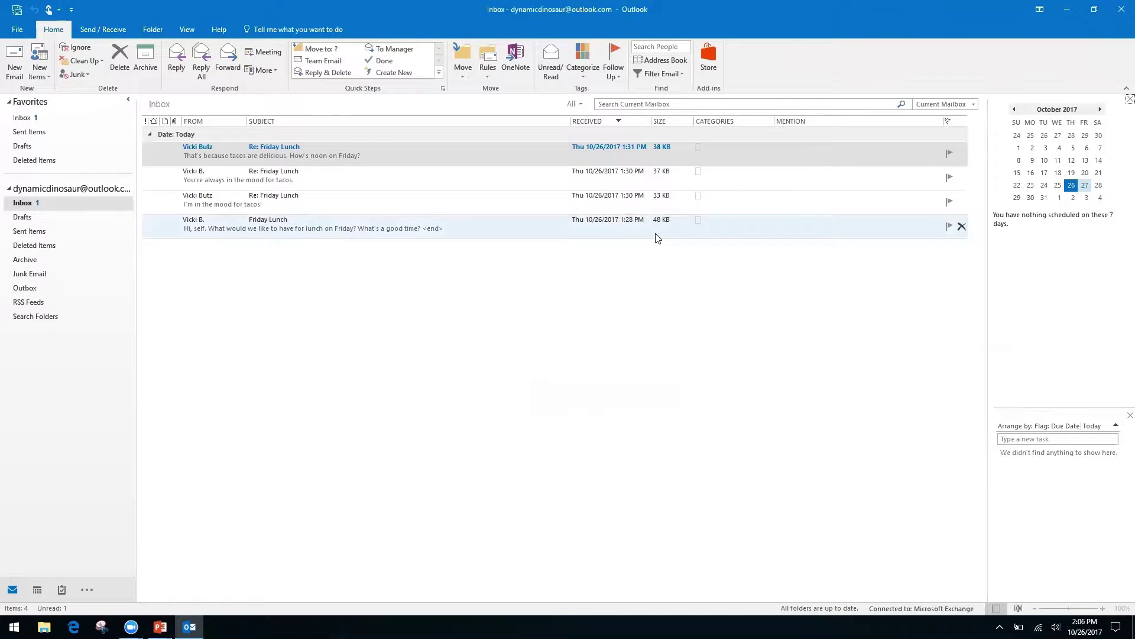
key(alt+Tab)
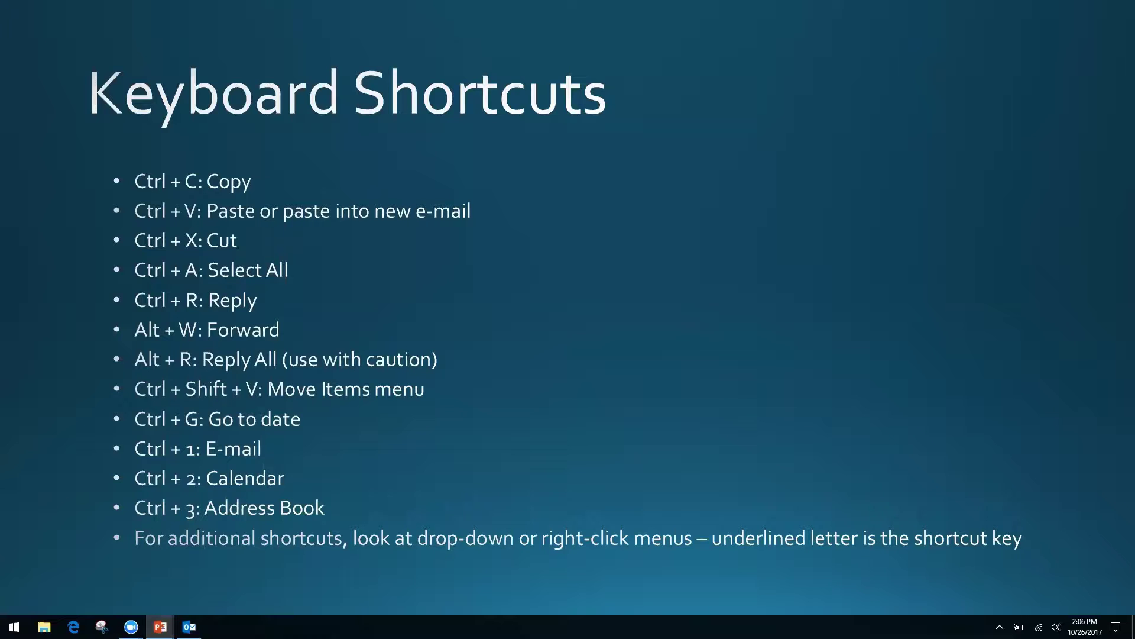
- Switch from the Keyboard Shortcuts slide back to the Outlook inbox
key(alt+Tab)
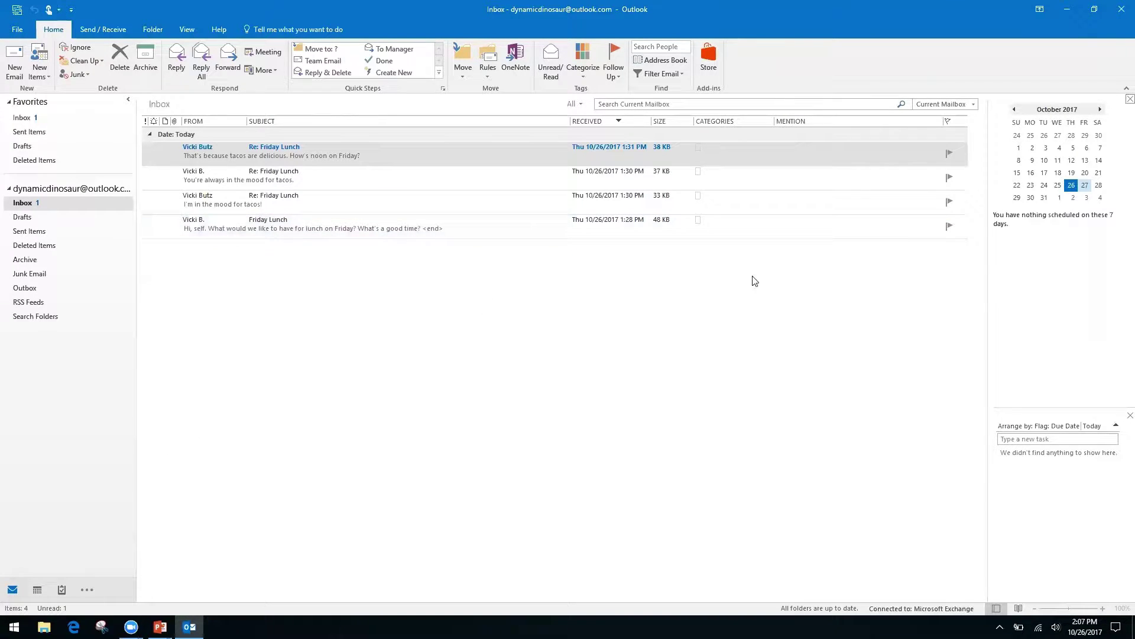
- Open the calendar, widen the month view, and jump to 11/2/17 with Ctrl+G
key(ctrl+2)
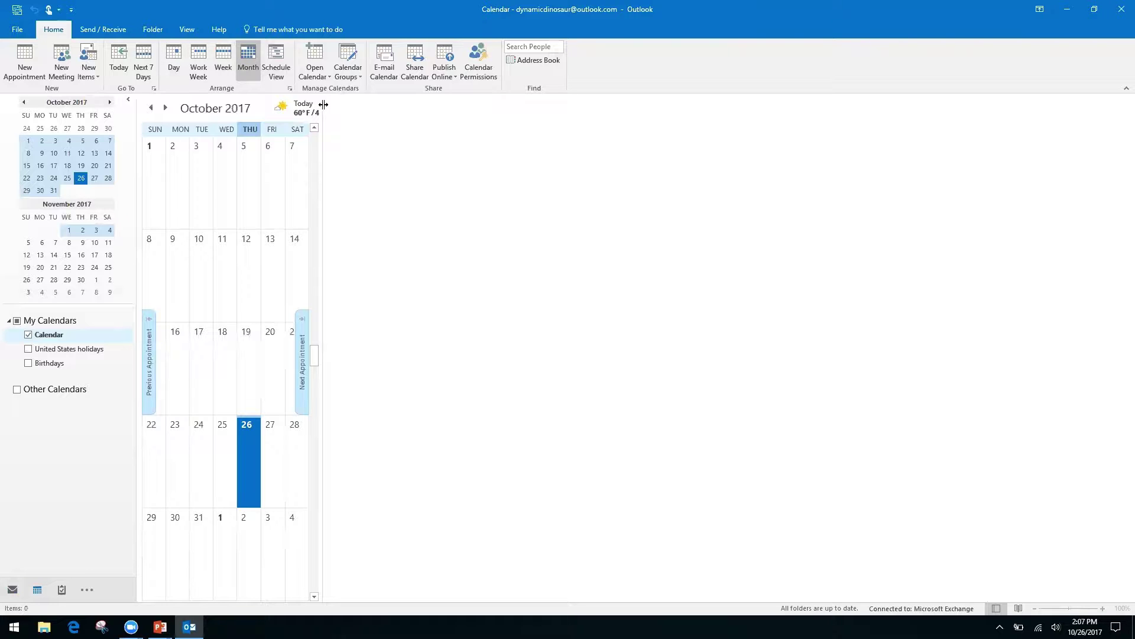
drag(322, 109, 984, 206)
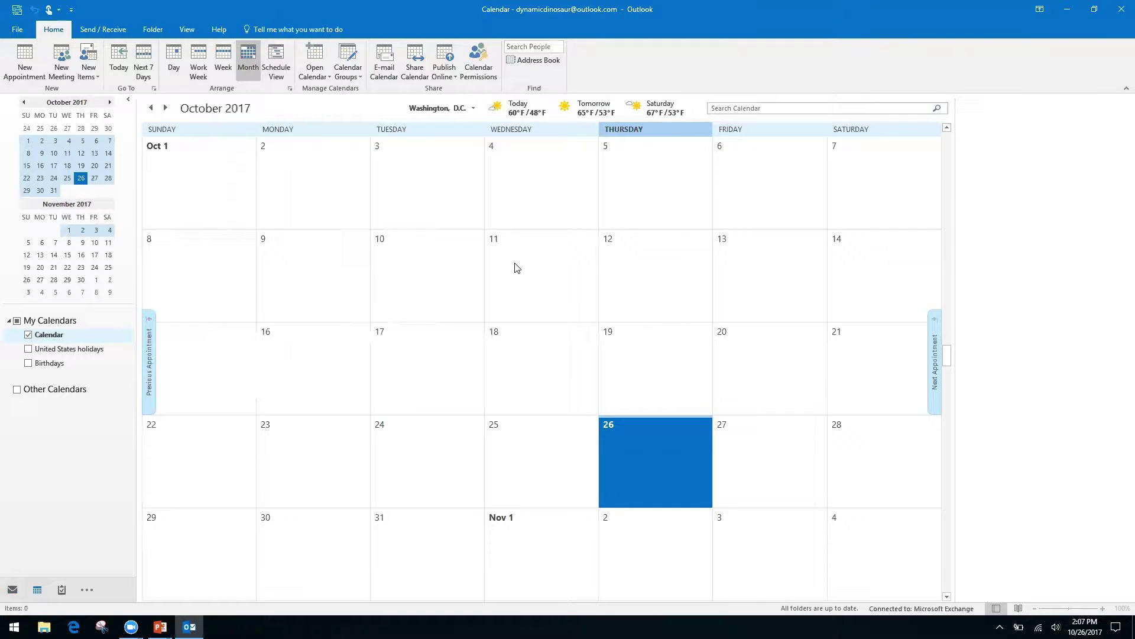
key(ctrl+g)
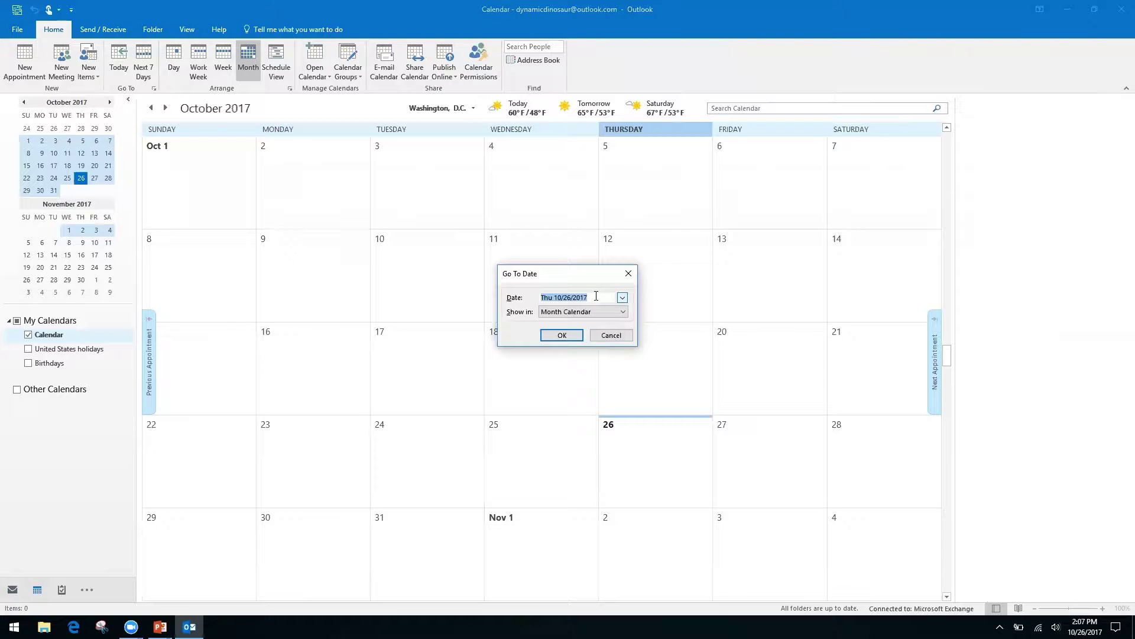
text(11/2/17)
key(Return)
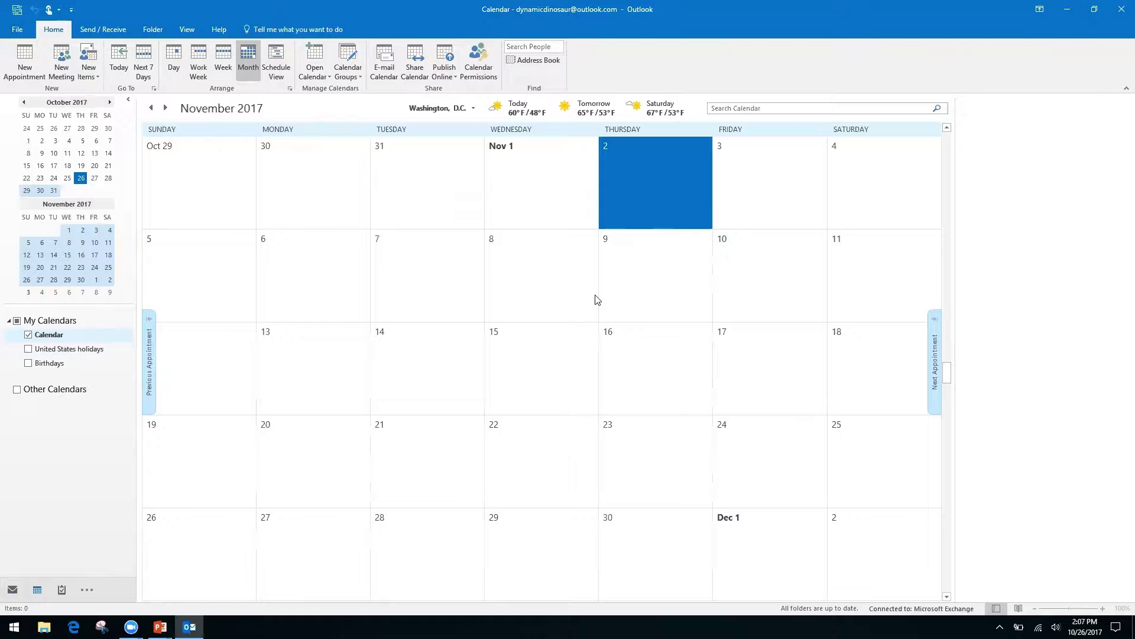
- Page the month view four months forward, then back to October 2017, and switch to PowerPoint
click(111, 102)
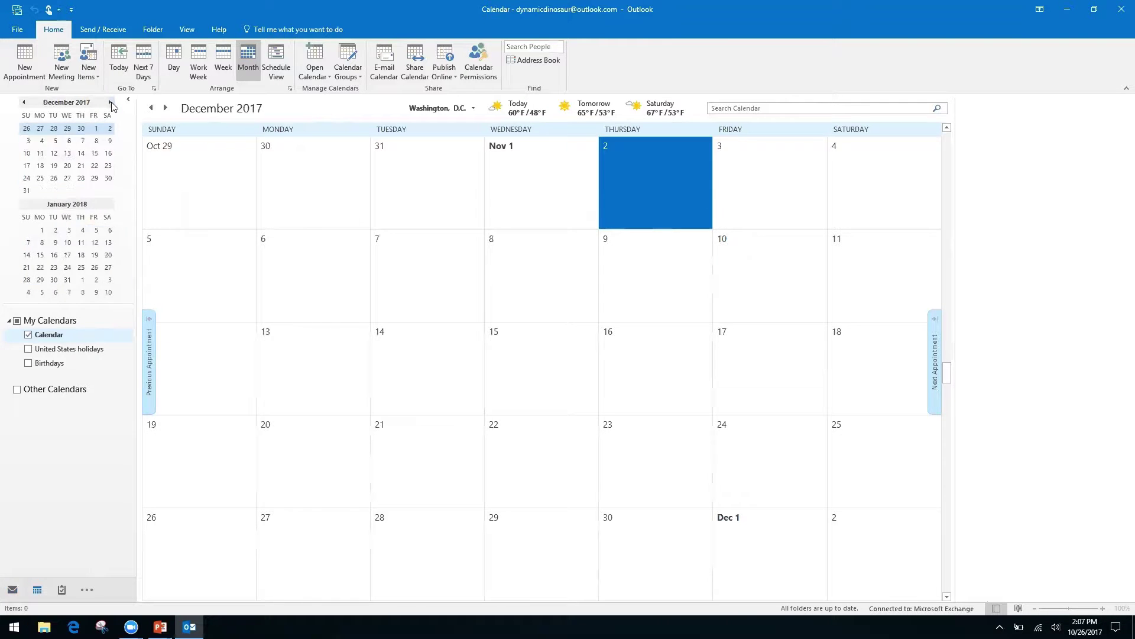
click(111, 103)
click(111, 103)
click(111, 103)
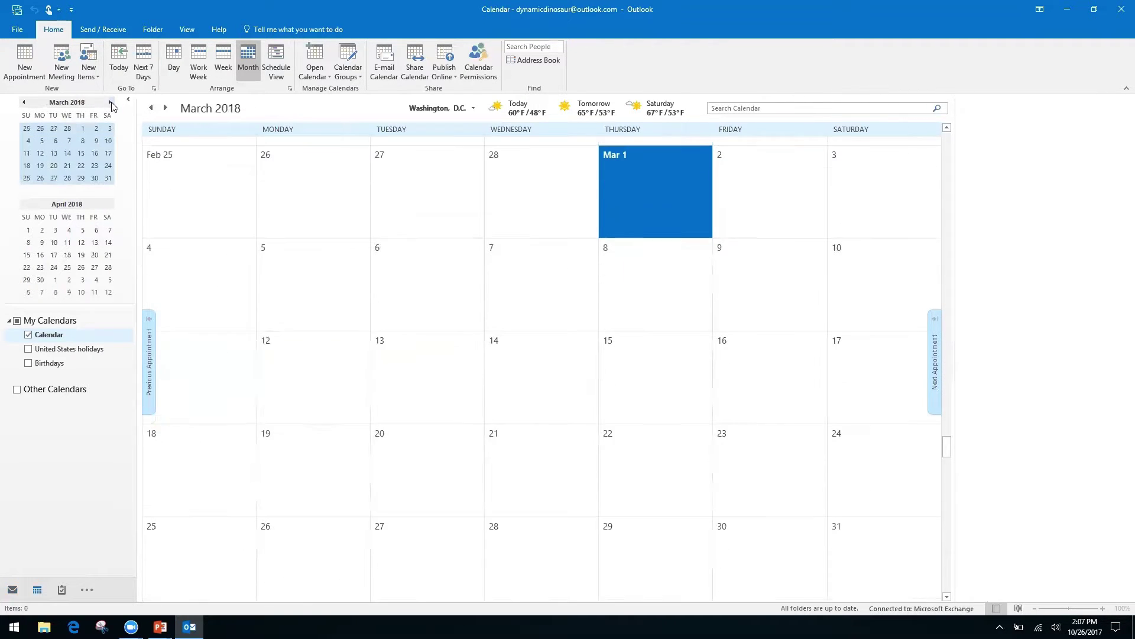
click(24, 103)
click(24, 104)
click(23, 104)
click(23, 103)
click(24, 103)
click(24, 103)
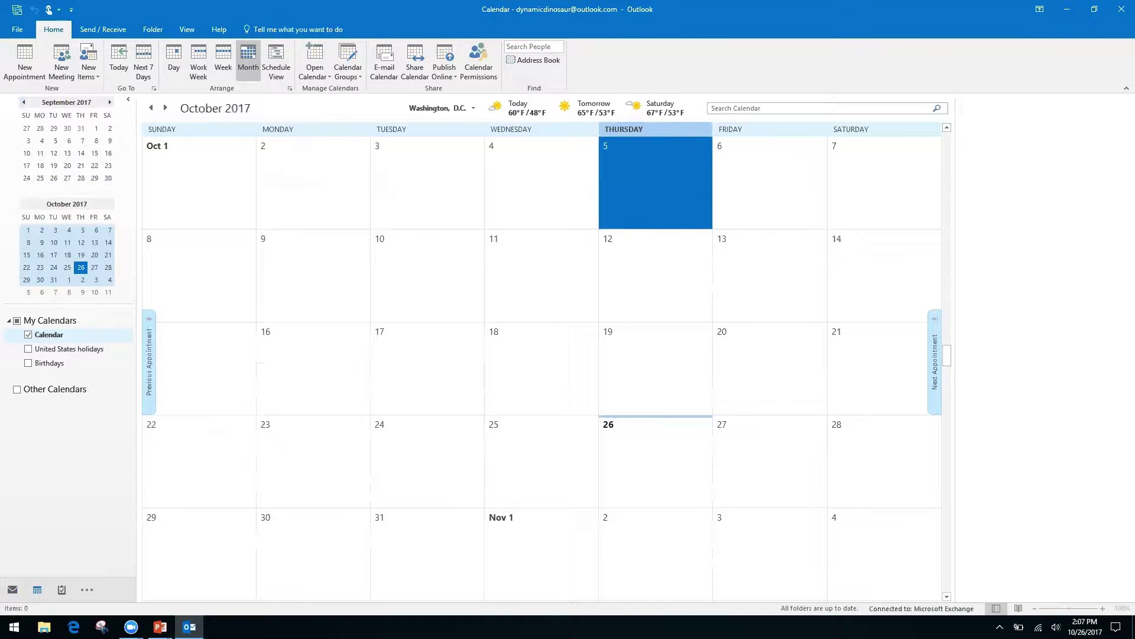
key(alt+Tab)
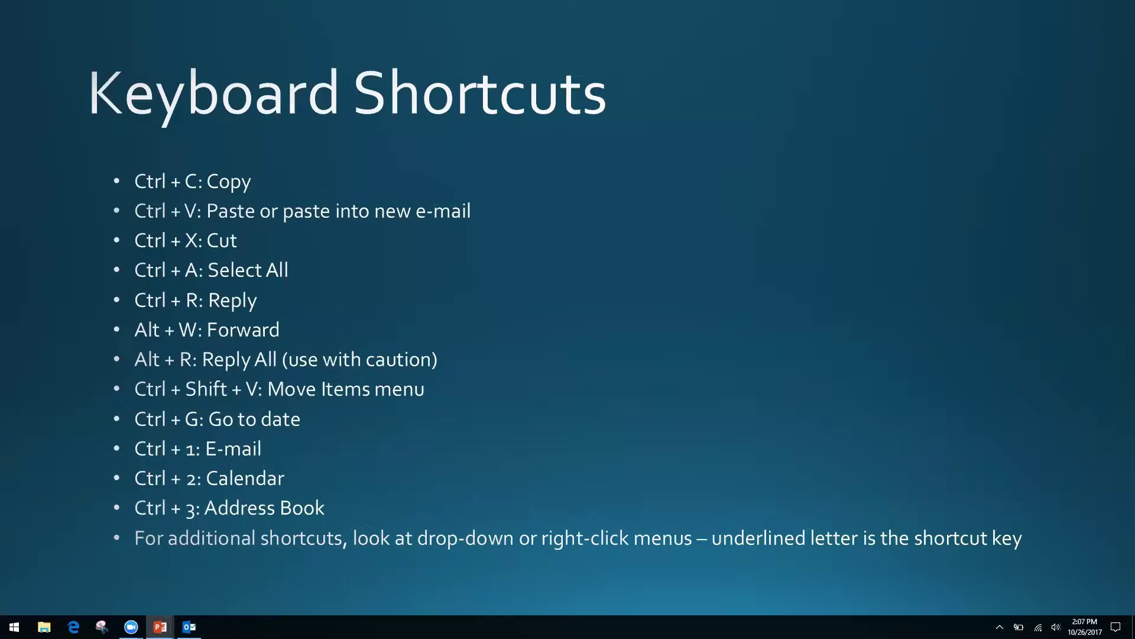
- Bring the Outlook October 2017 calendar back to the front
key(alt+Tab)
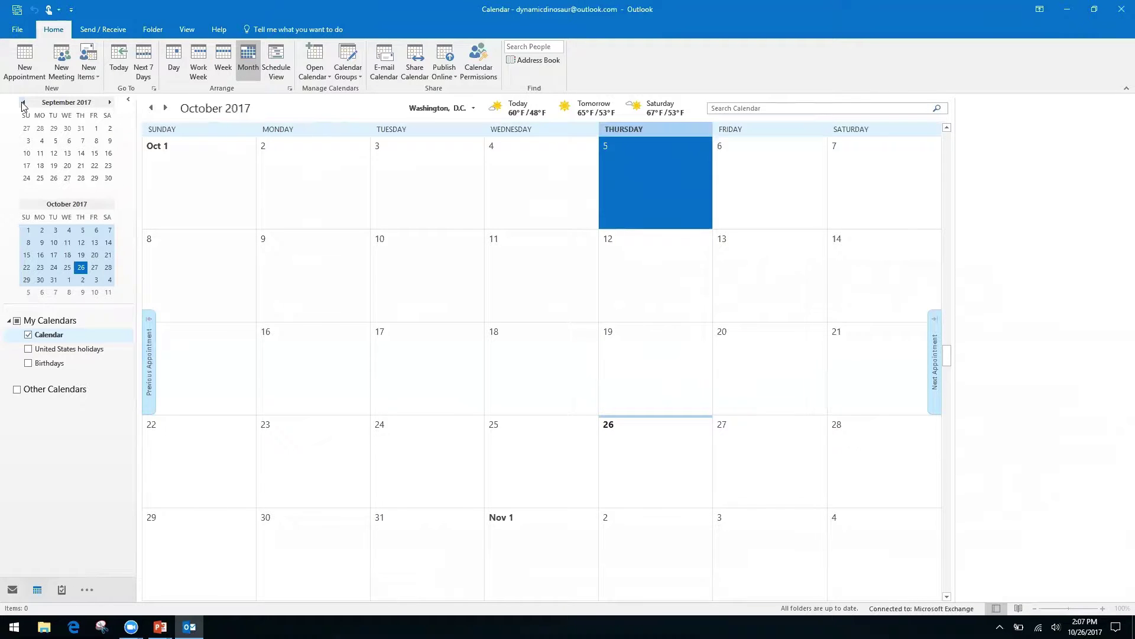
- Cycle Mail, Calendar and Contacts with Ctrl+1/2/3, peek at extra destinations, and end on the Inbox
key(ctrl+1)
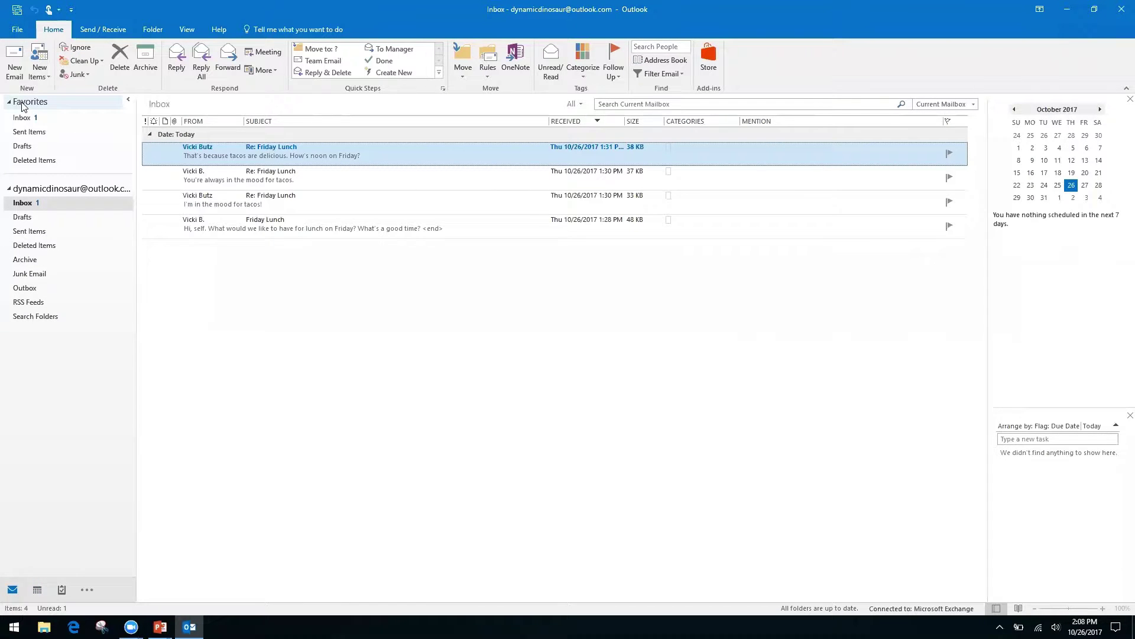
key(ctrl+2)
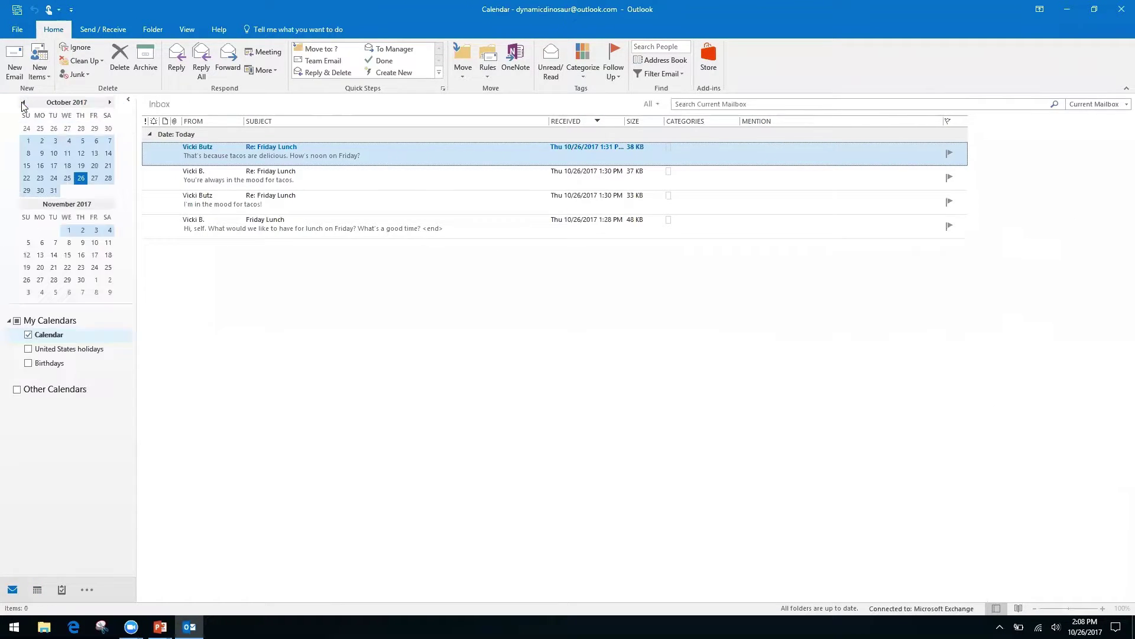
key(ctrl+3)
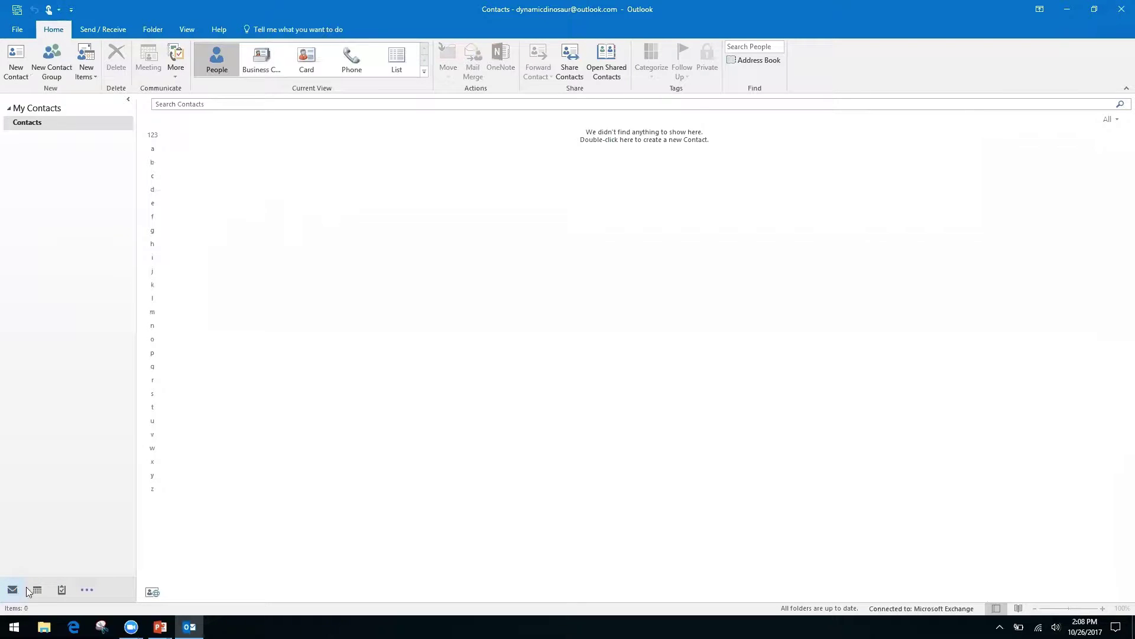
click(89, 590)
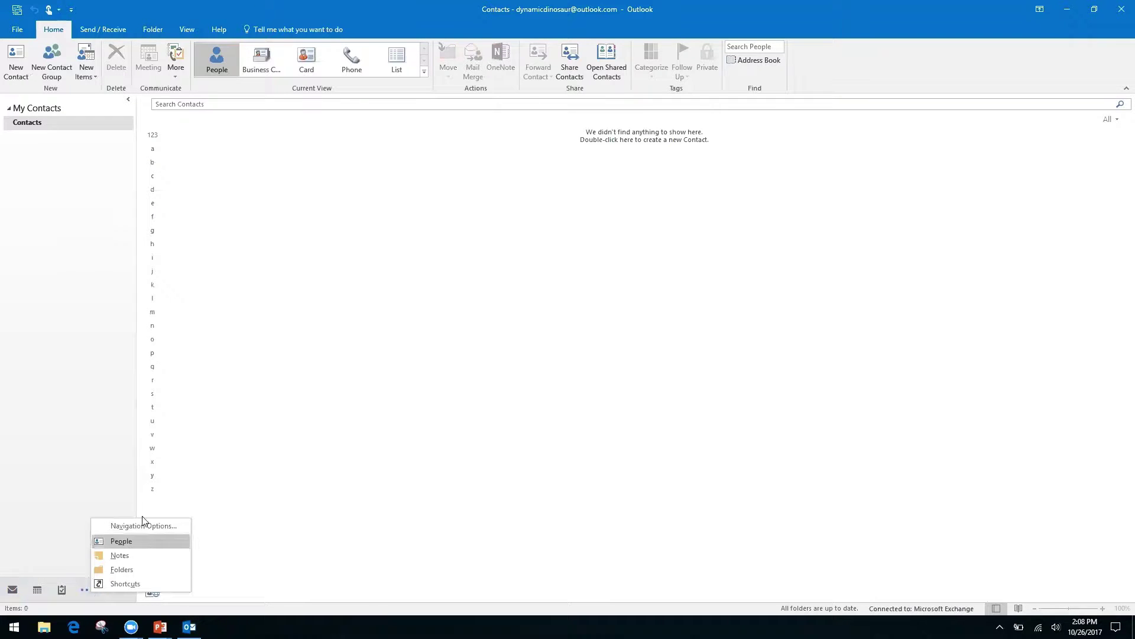
click(42, 495)
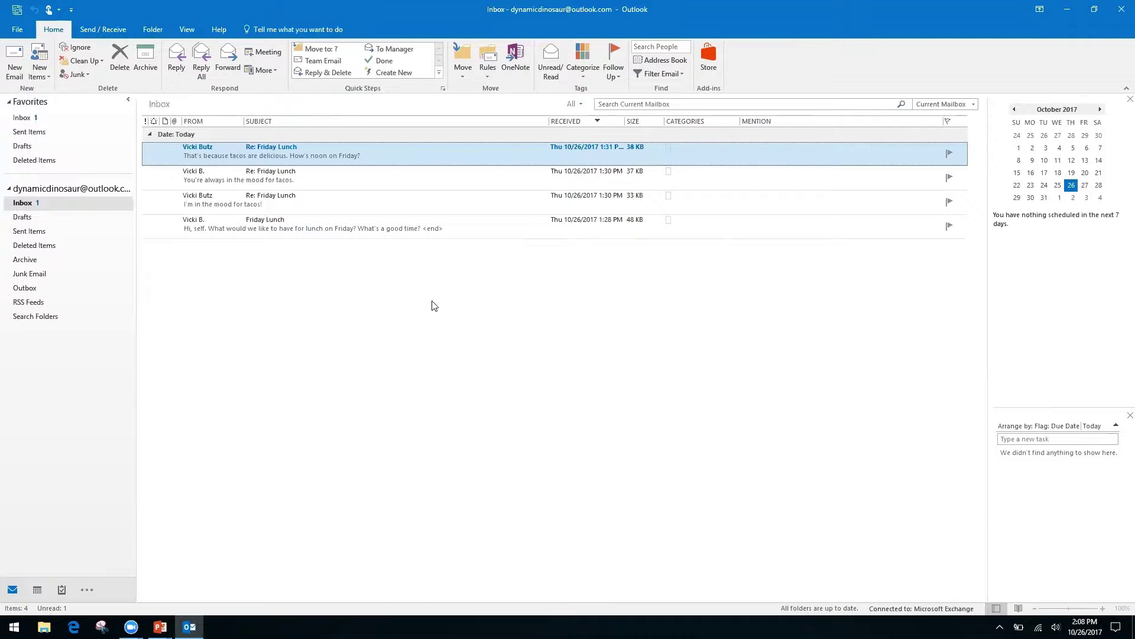
key(alt+Tab)
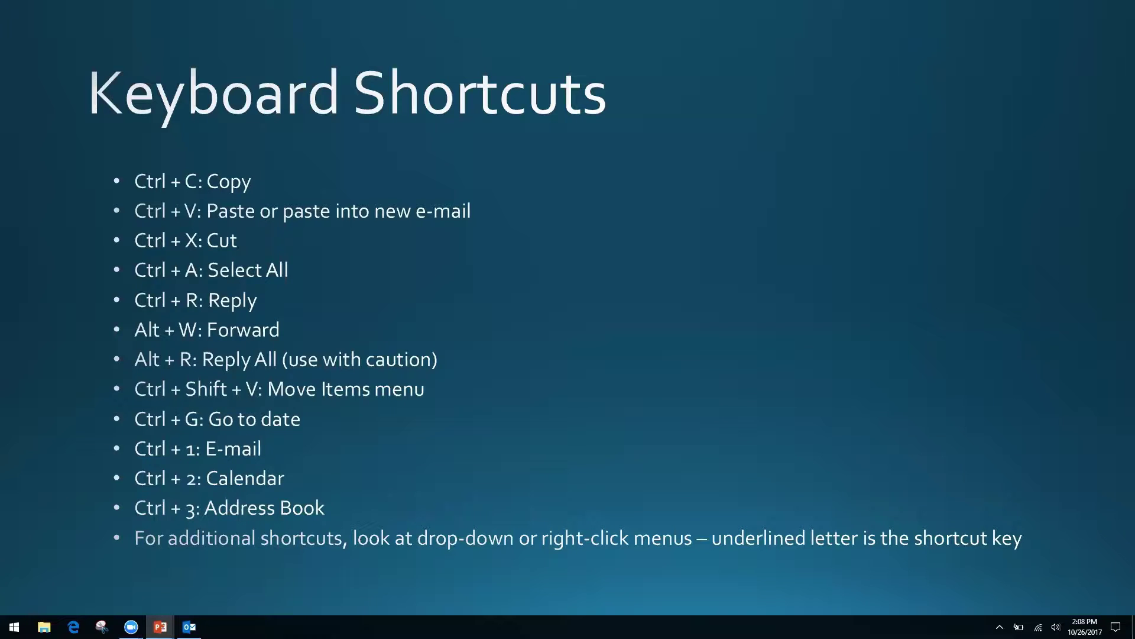
key(alt+Tab)
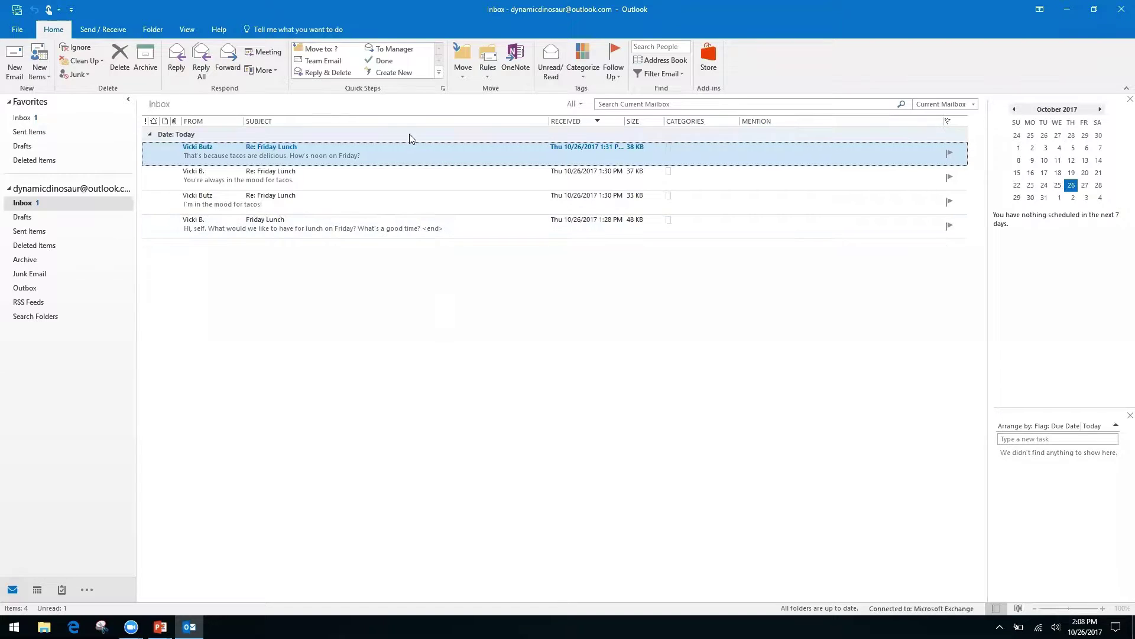
right_click(410, 157)
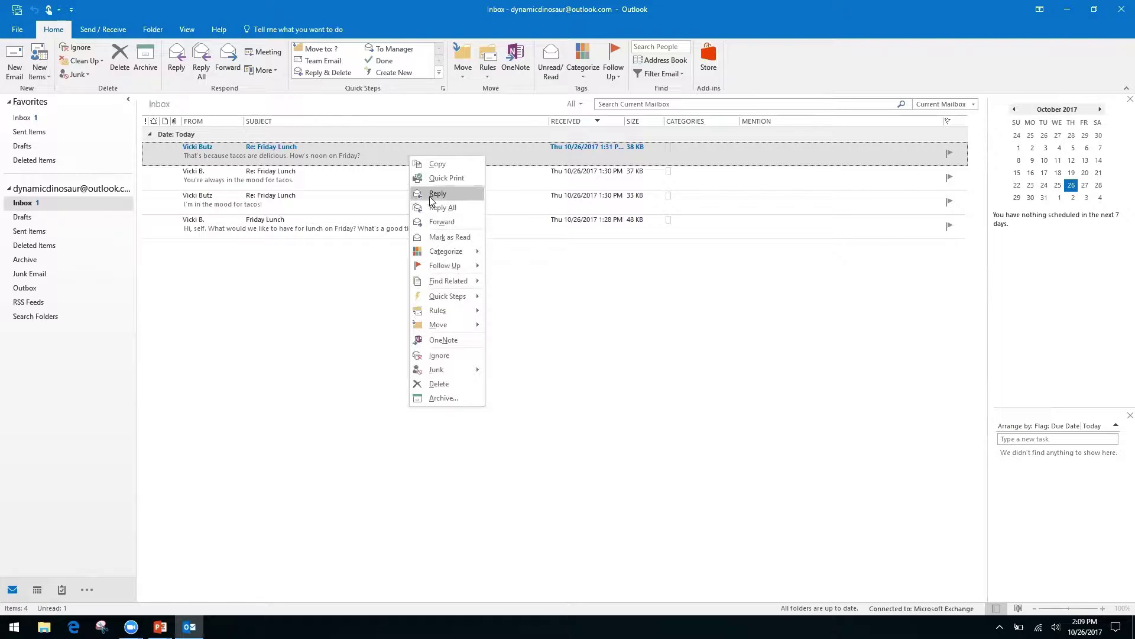
right_click(539, 288)
click(434, 259)
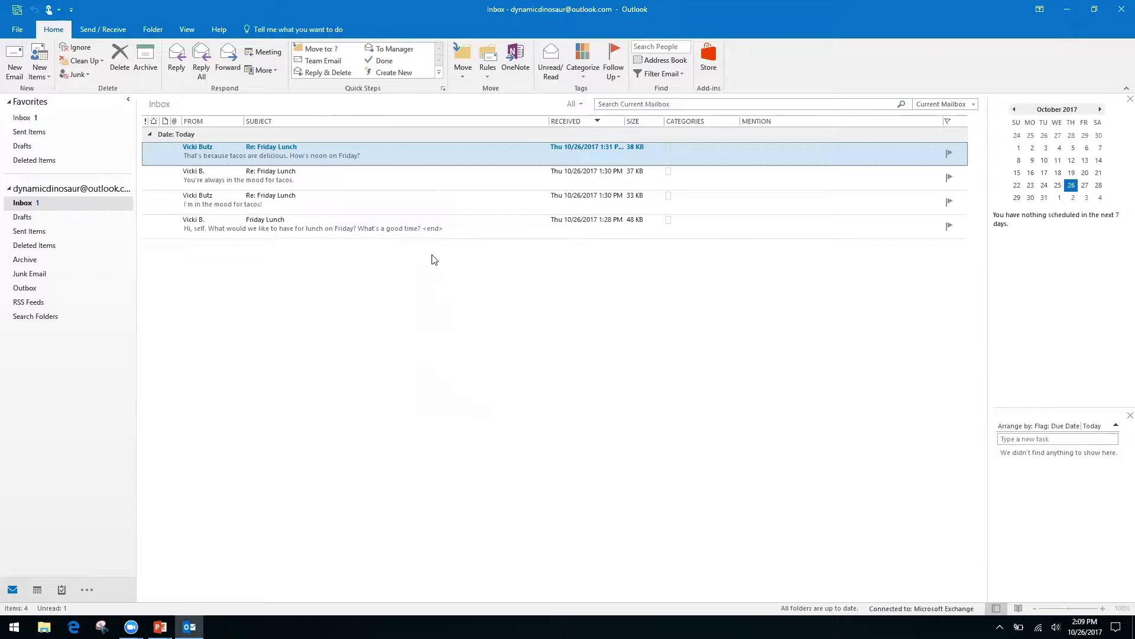
right_click(404, 144)
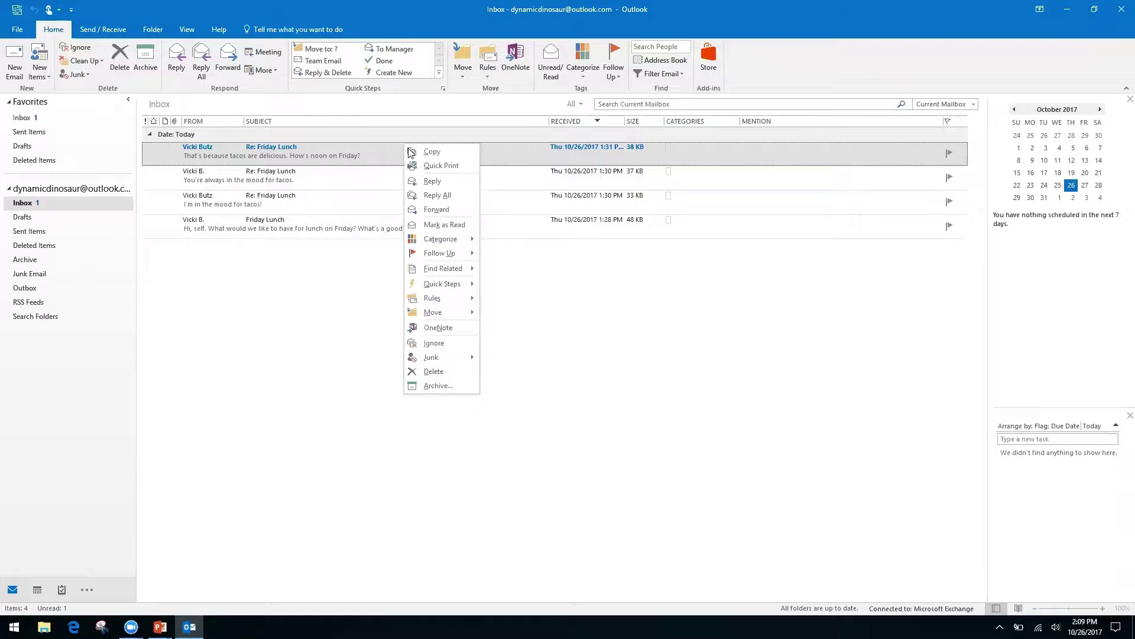
click(580, 314)
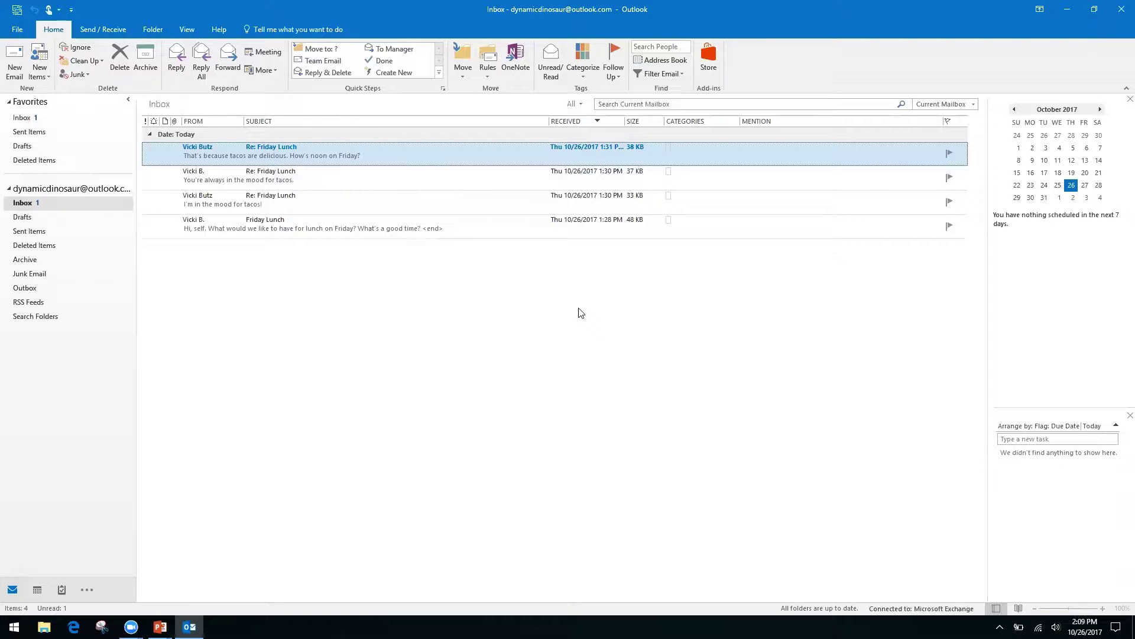
- Advance the slide show to the Productivity & Calendars slide, then return to the Outlook inbox
key(alt+Tab)
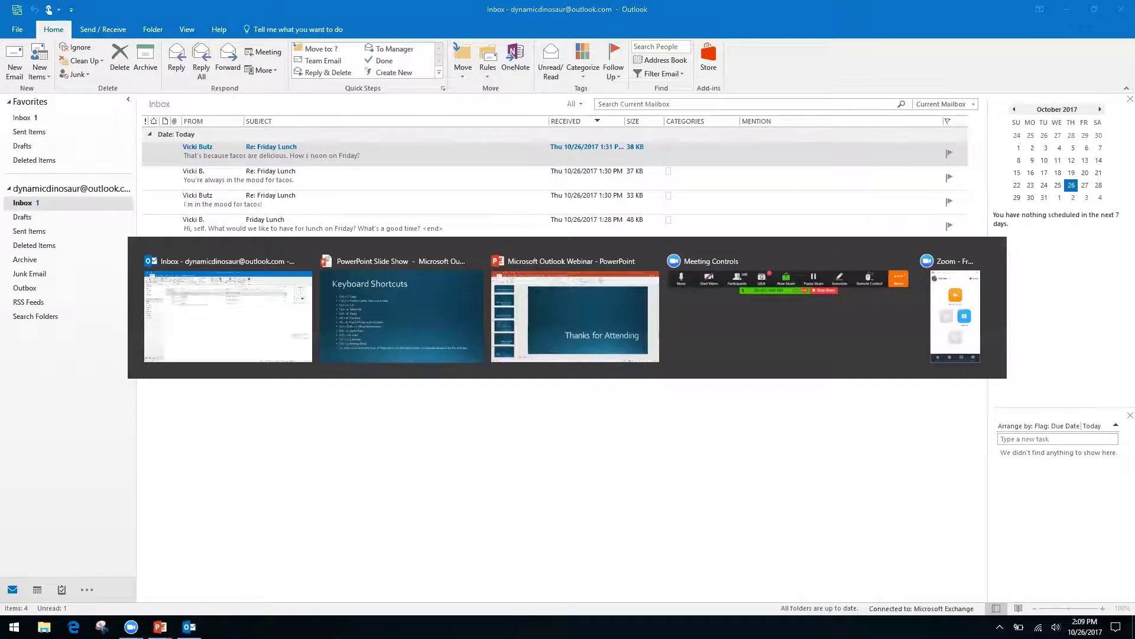
key(Right)
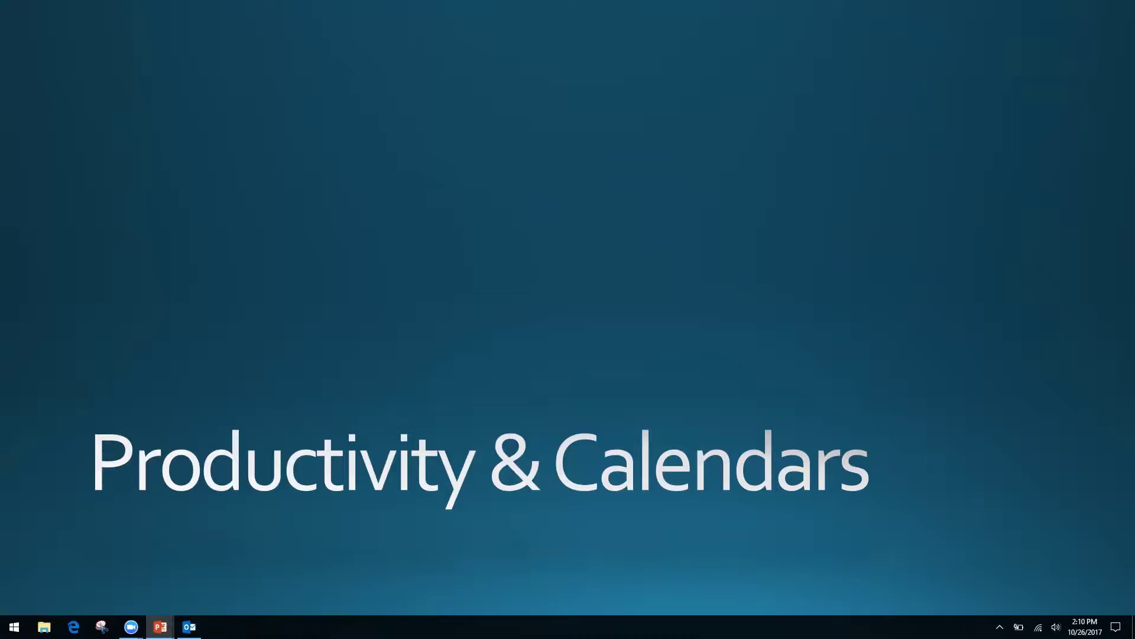
key(alt+Tab)
key(alt+Tab)
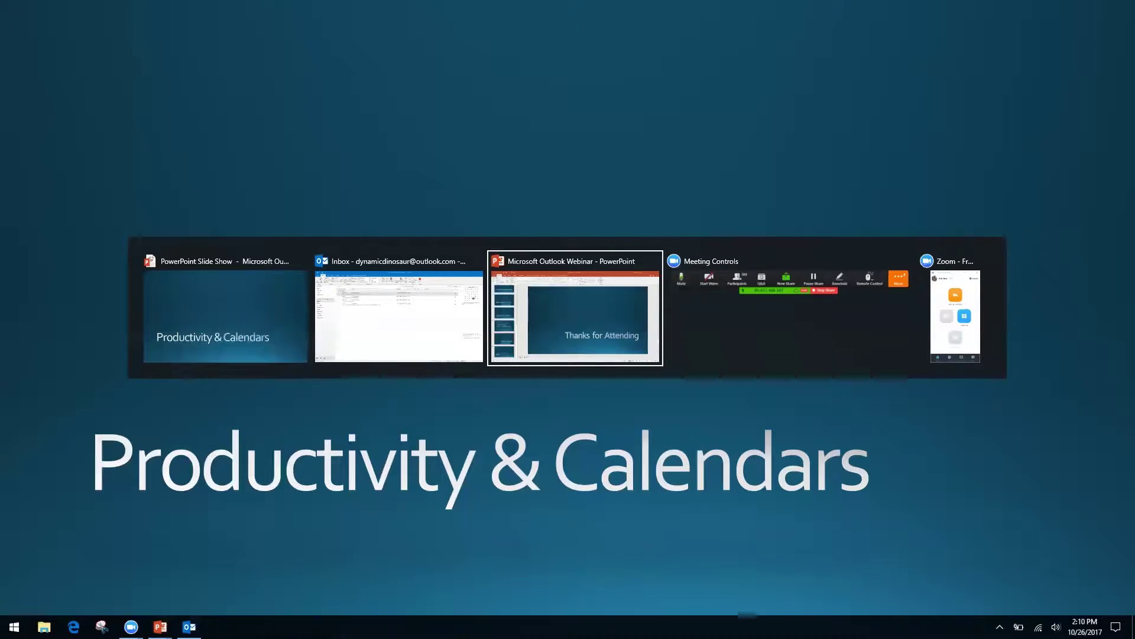
key(alt+shift+Tab)
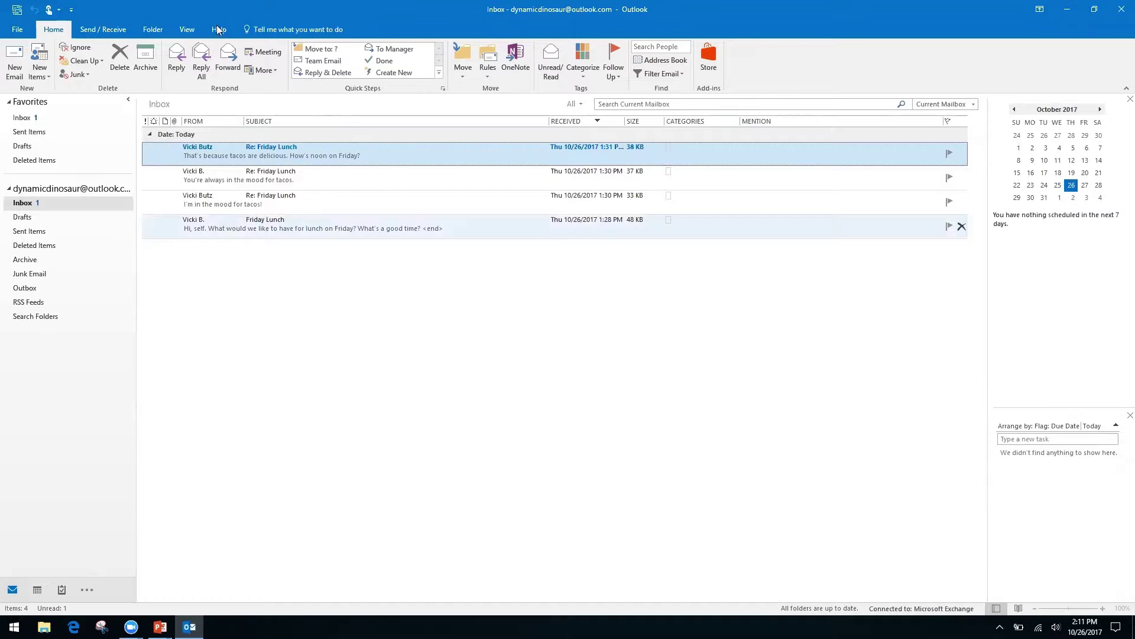
- Turn on Show as Conversations from the View tab, reaching the mailbox-scope prompt
click(188, 29)
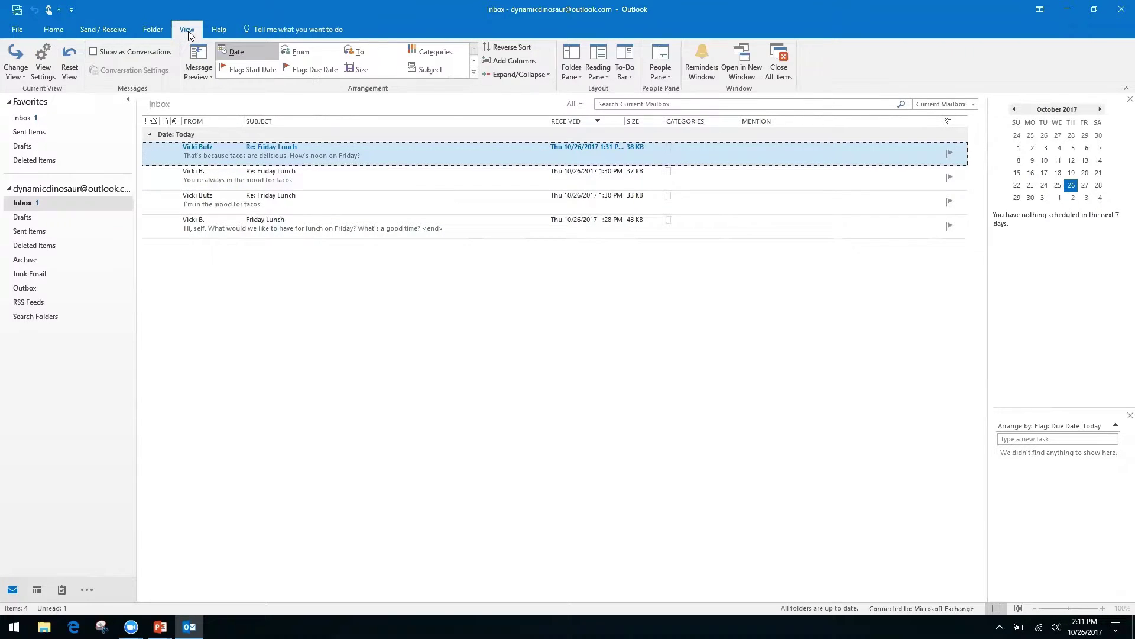
click(101, 59)
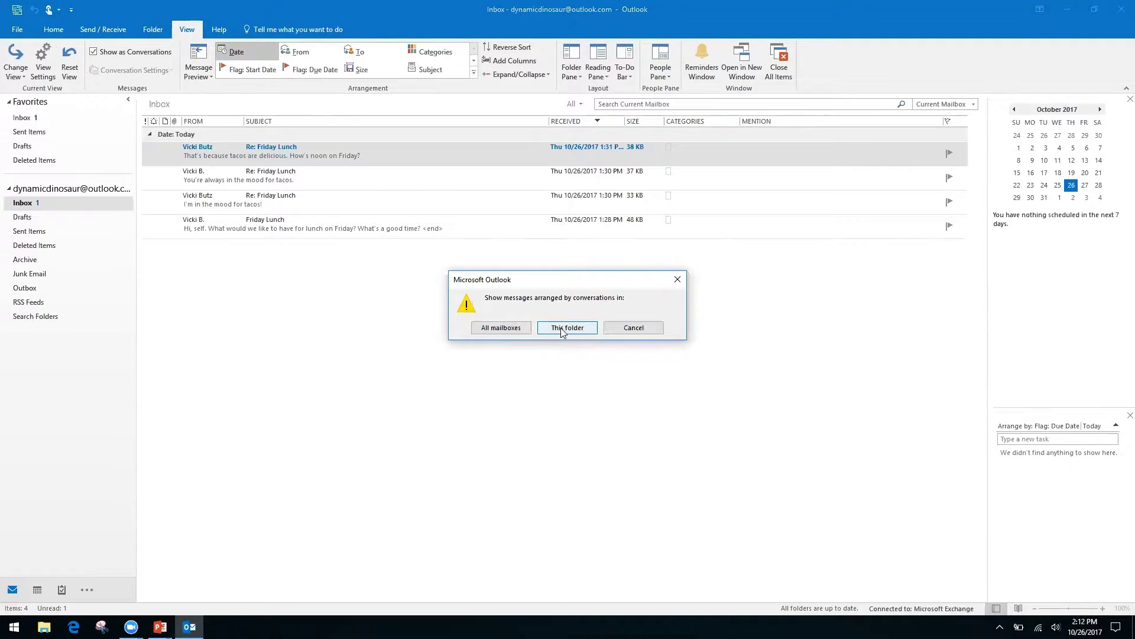
- Apply conversations to all mailboxes, close the open reply, and expand the Friday Lunch conversation
click(510, 328)
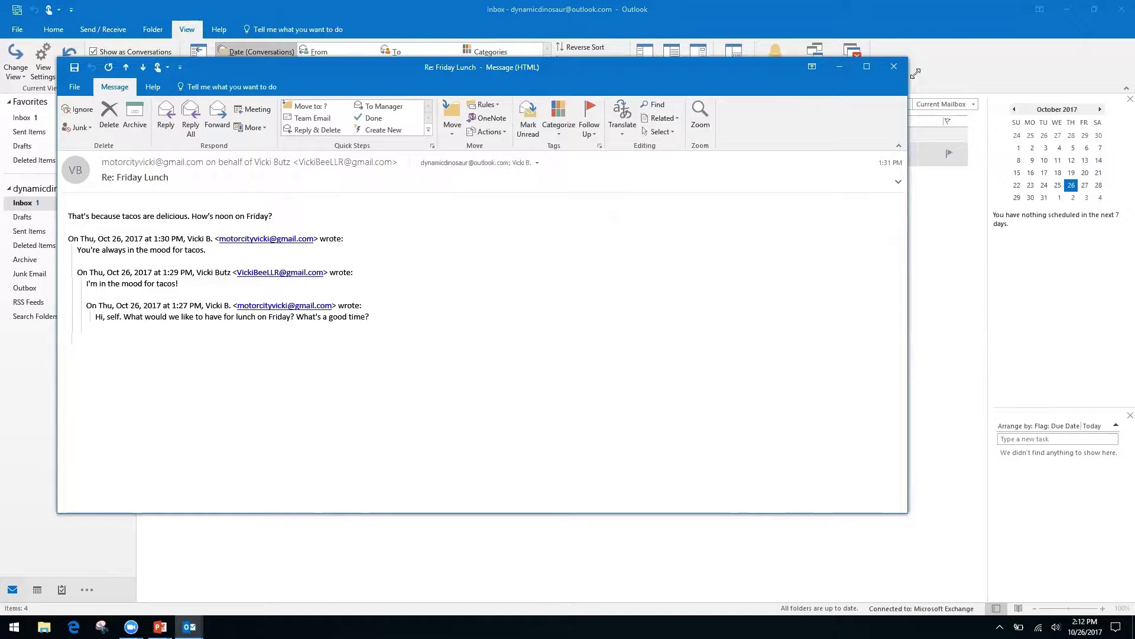
click(893, 66)
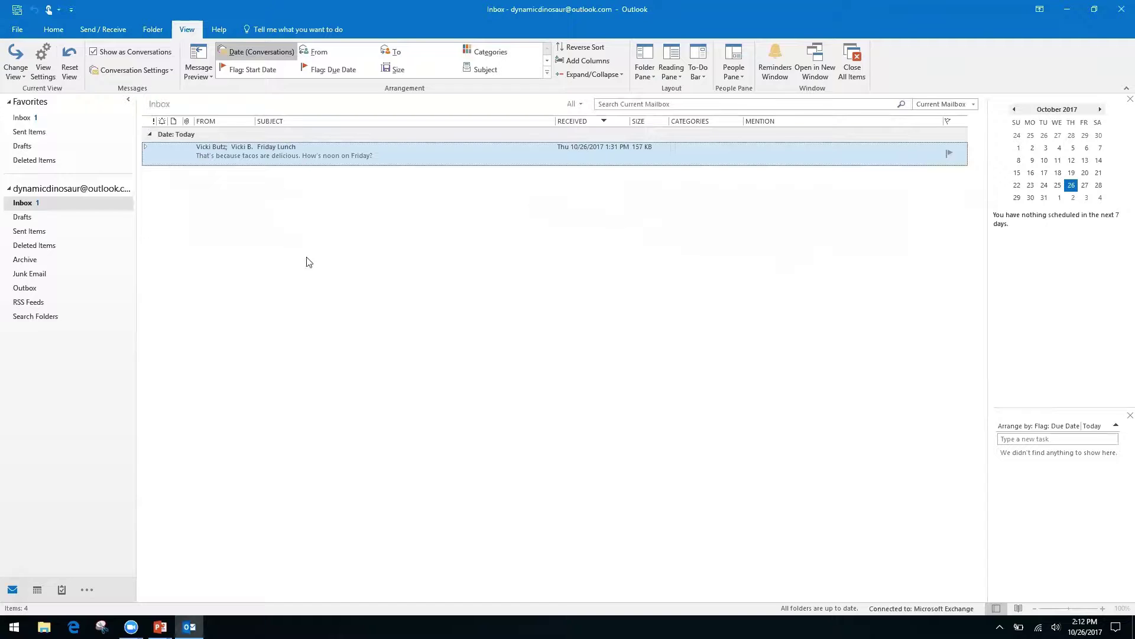
click(147, 149)
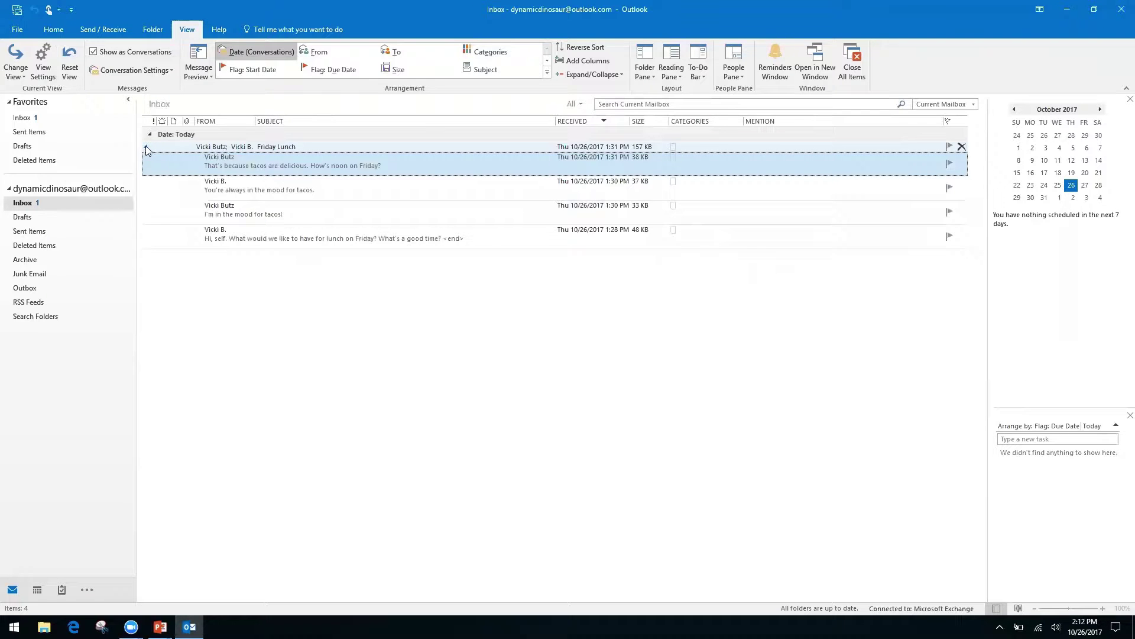
click(146, 148)
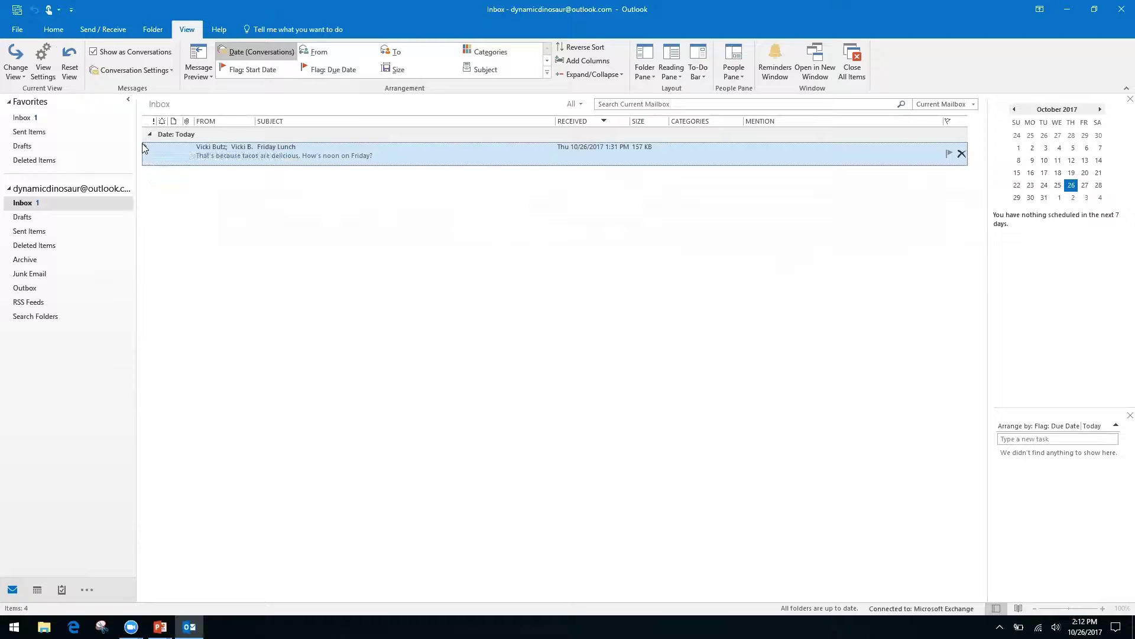
click(146, 149)
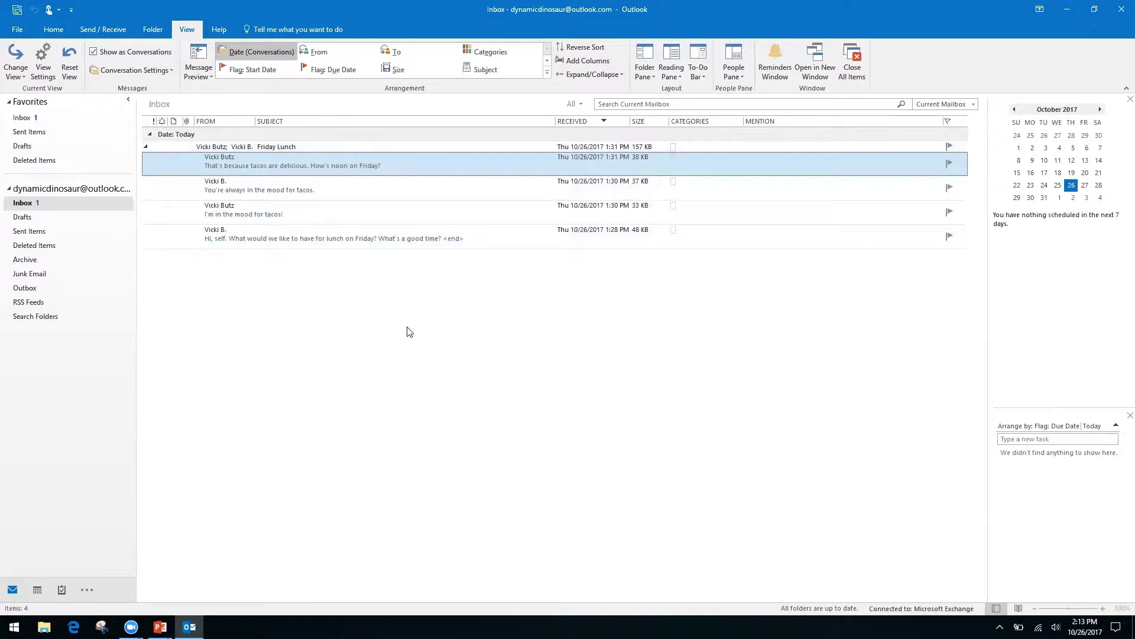
- Open the original Friday Lunch message and show its suggested noon lunch event on October 27
double_click(375, 235)
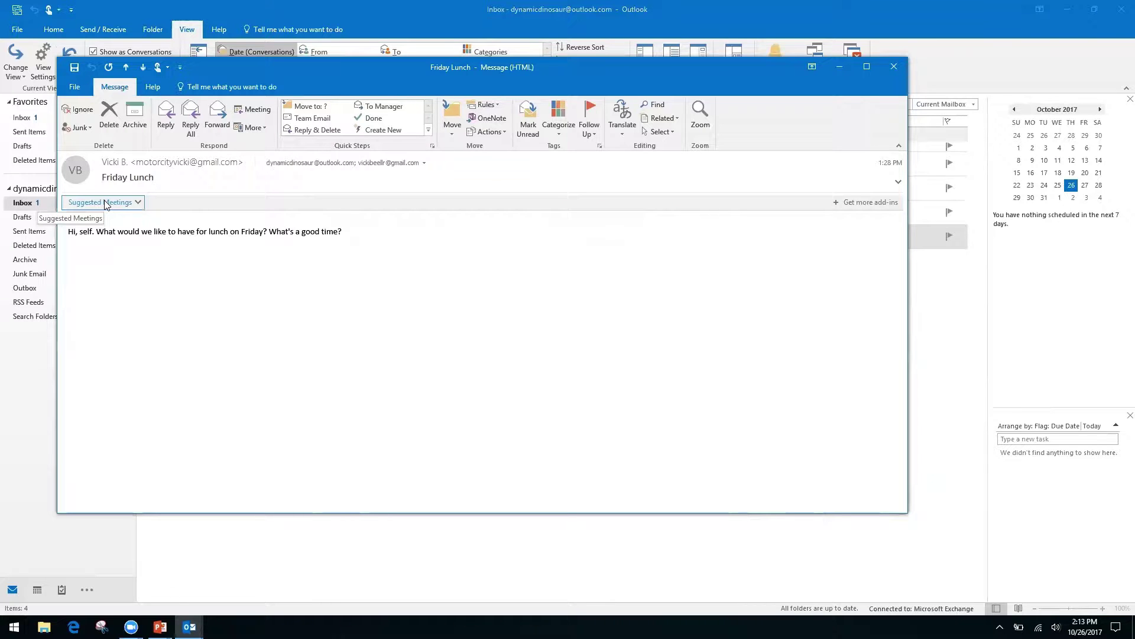
click(136, 203)
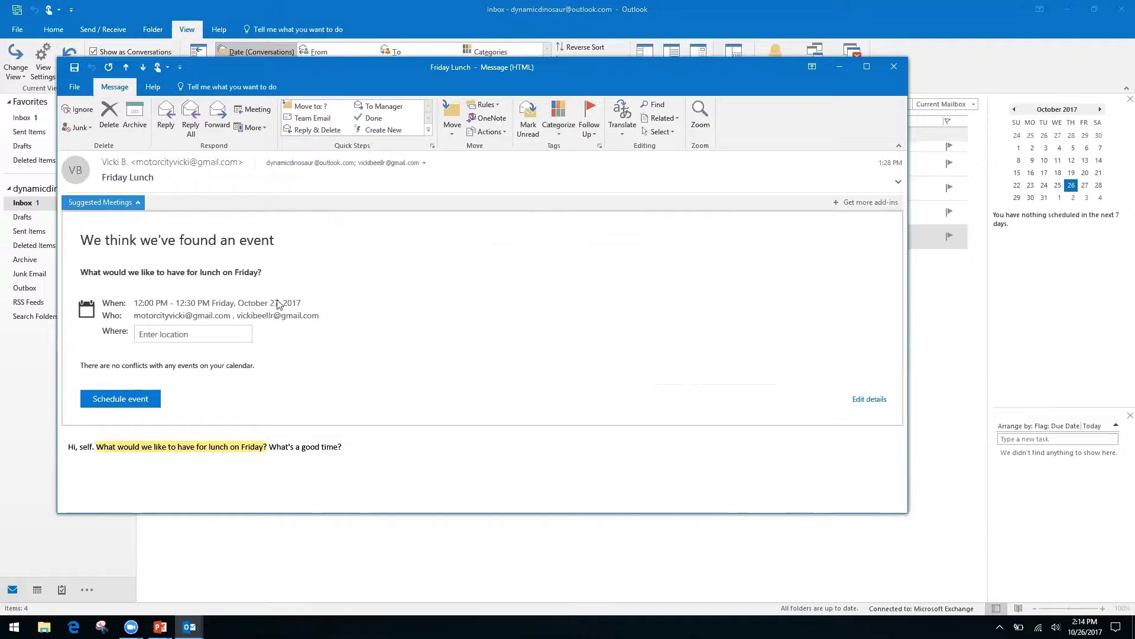
- Set the lunch event's location to Ihop and schedule it for 12:00–12:30 PM, October 27
click(191, 333)
text(Ihop)
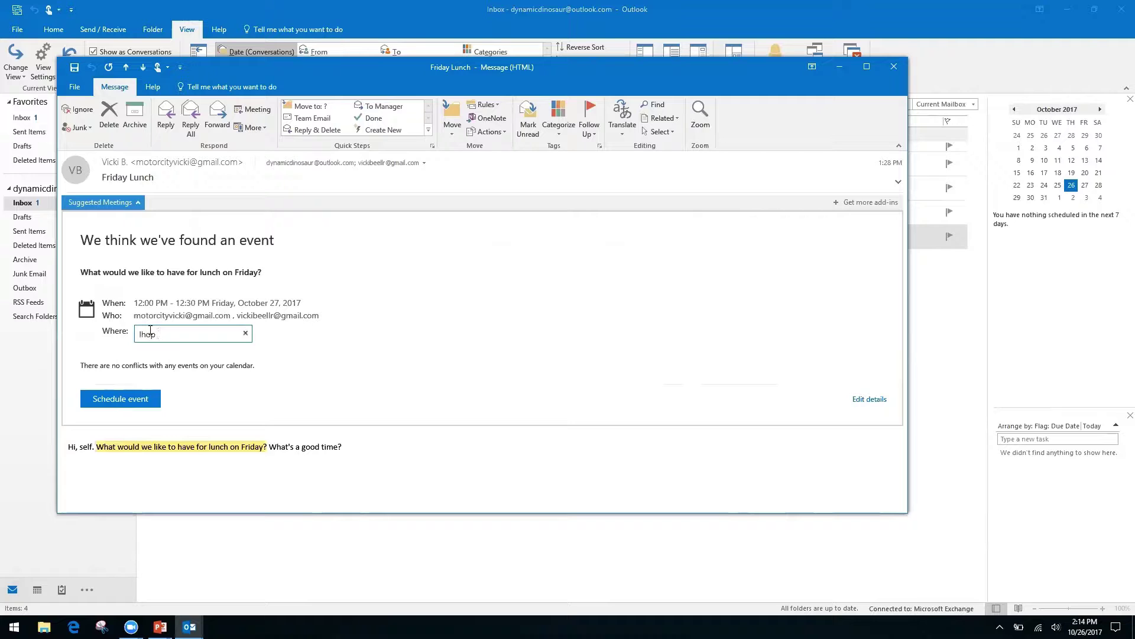
key(Return)
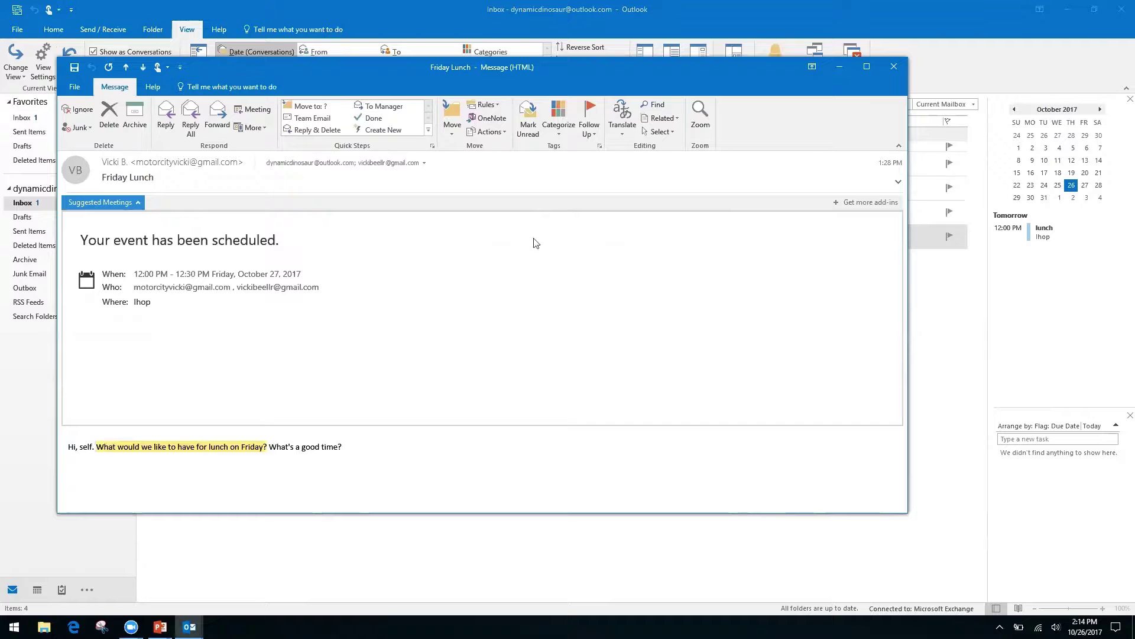
- Close the Friday Lunch message and display October 2017 in Month view, showing the Ihop lunch on the 27th
click(896, 67)
click(1084, 185)
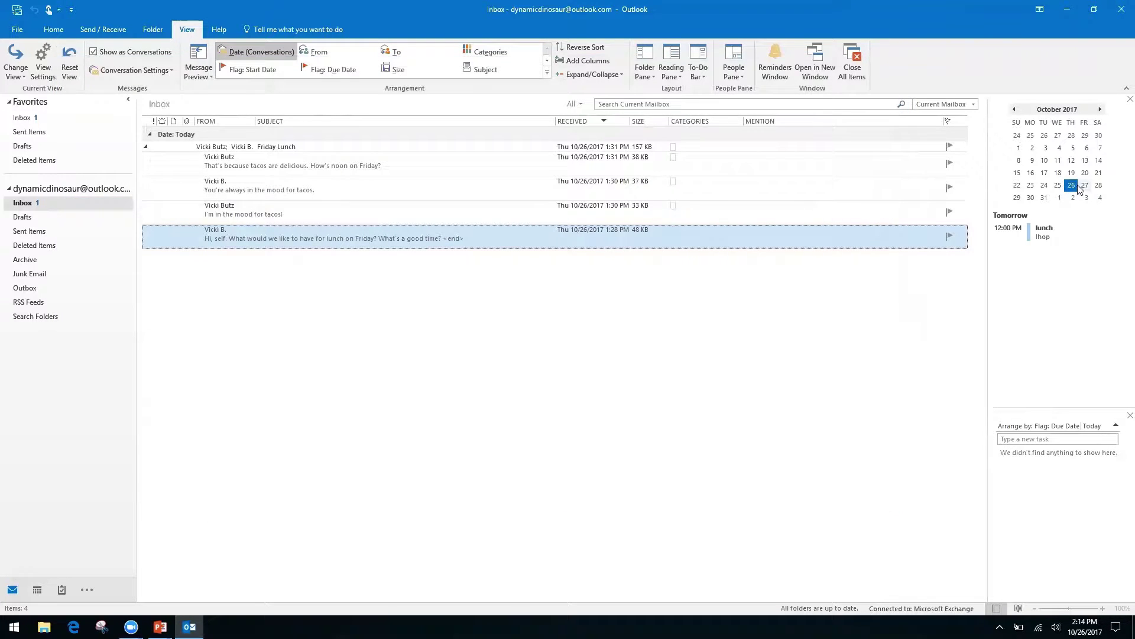
click(1085, 185)
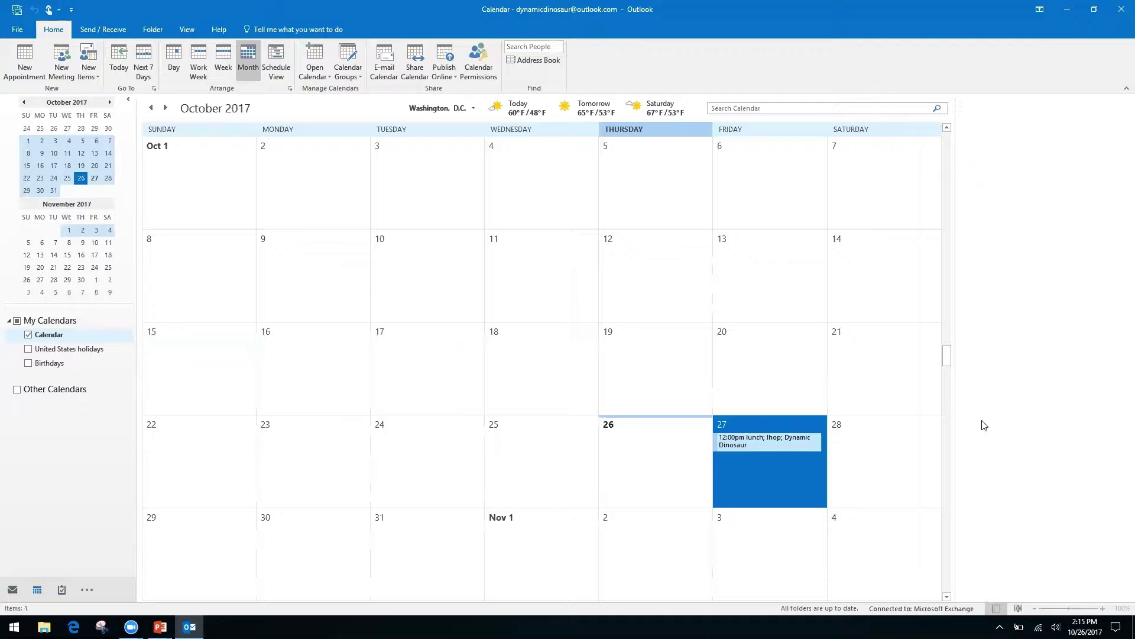
- Switch from Outlook to the PowerPoint slideshow's Productivity & Calendars slide
key(alt+Tab)
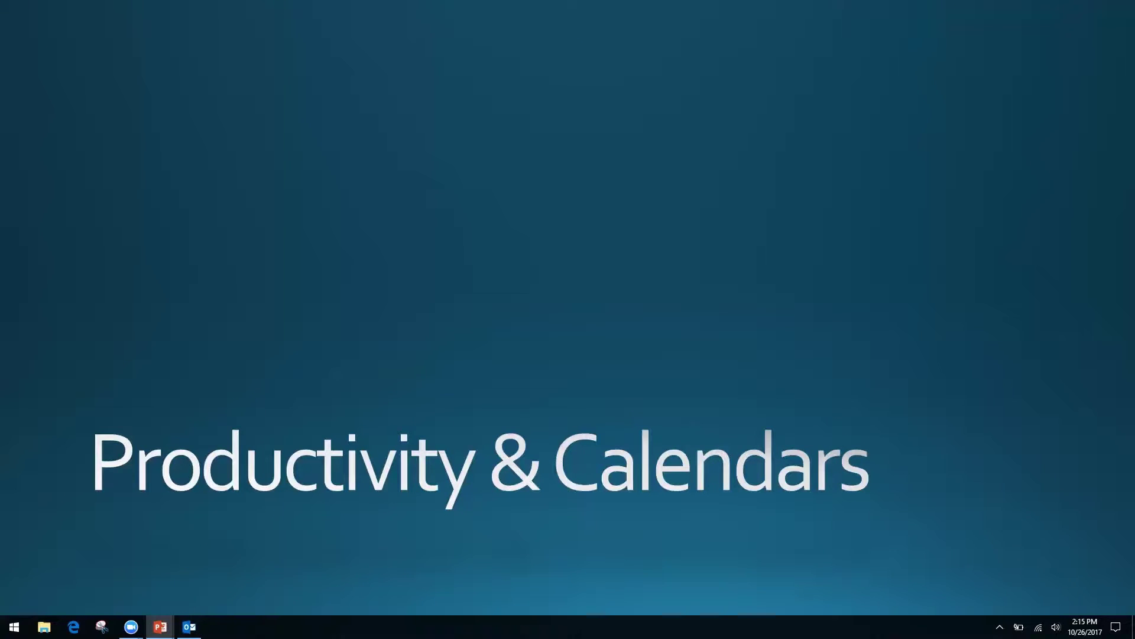
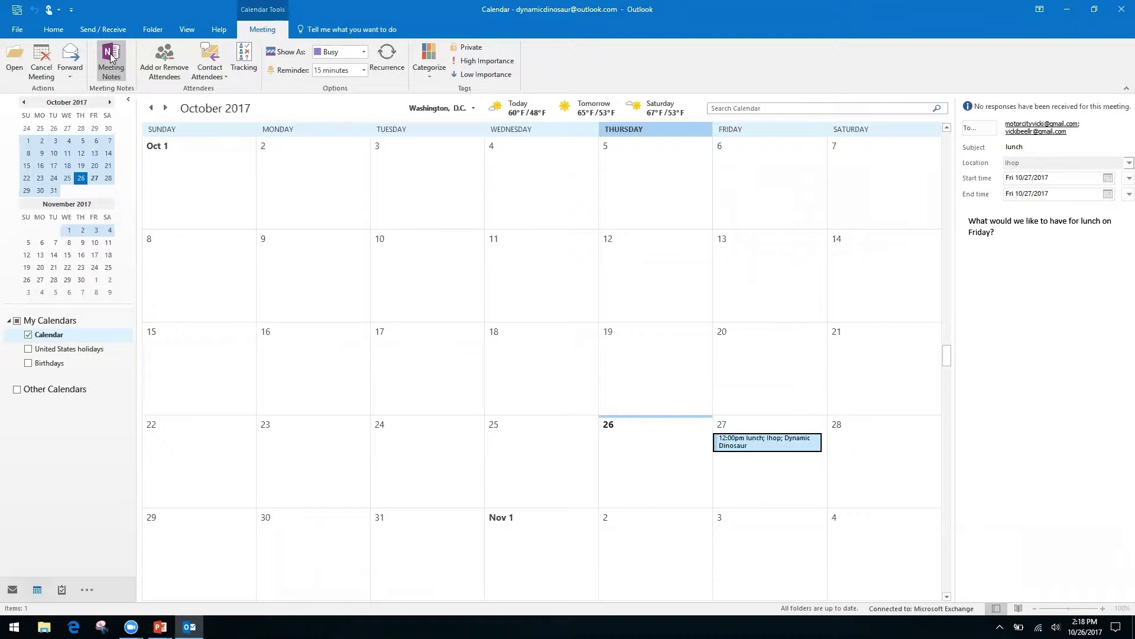
- File the lunch meeting's own notes in the Quick Notes section of the Quick Notes notebook
click(110, 56)
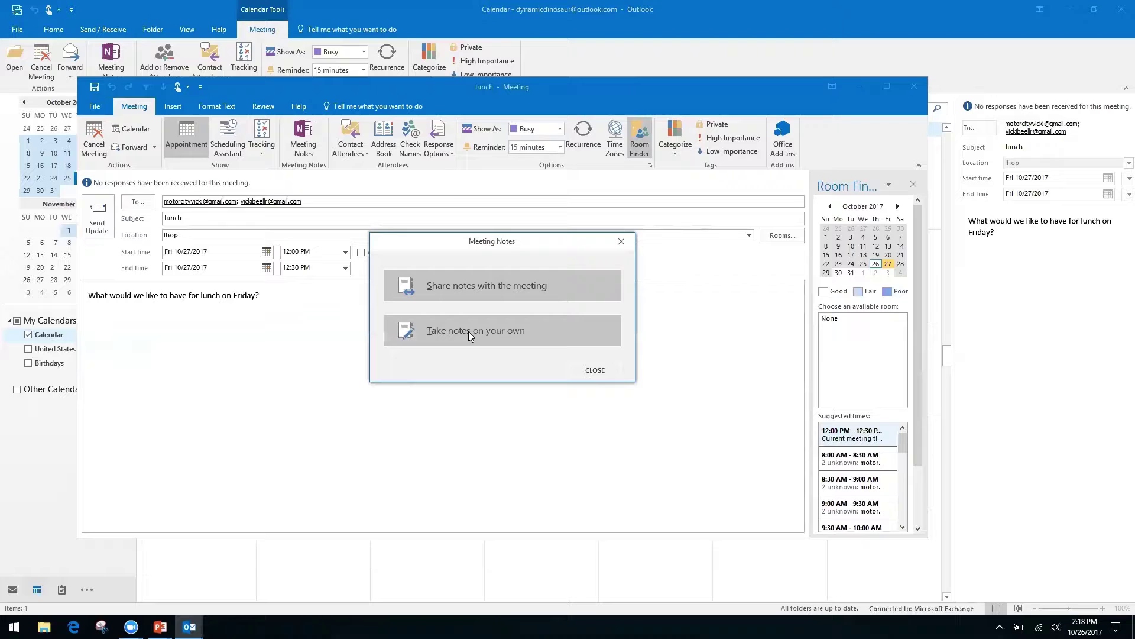
click(468, 331)
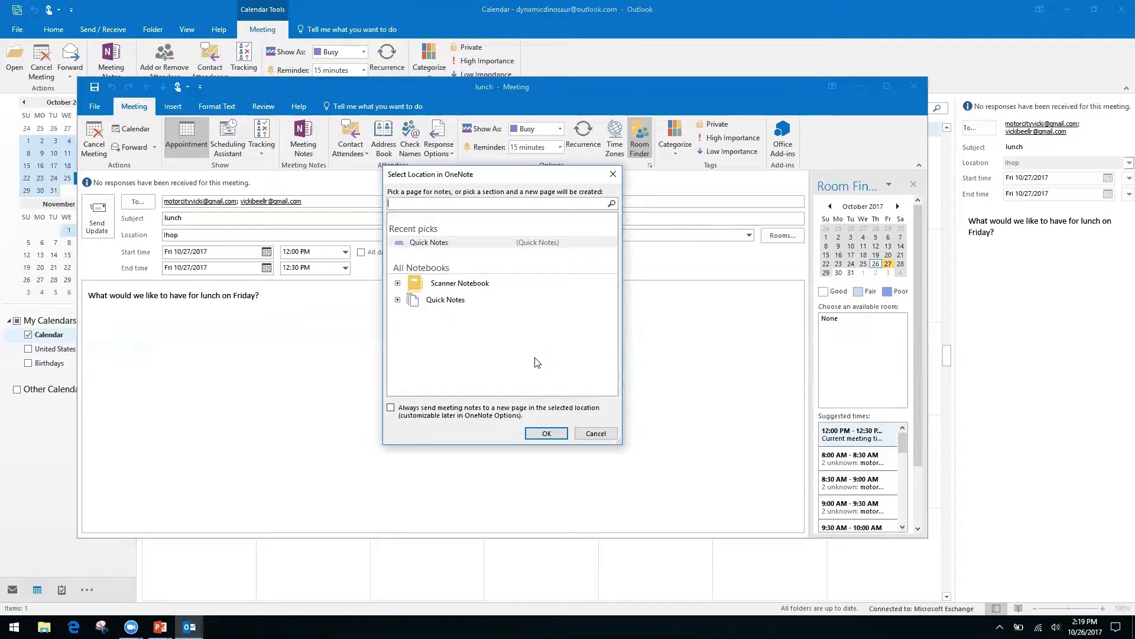
click(447, 302)
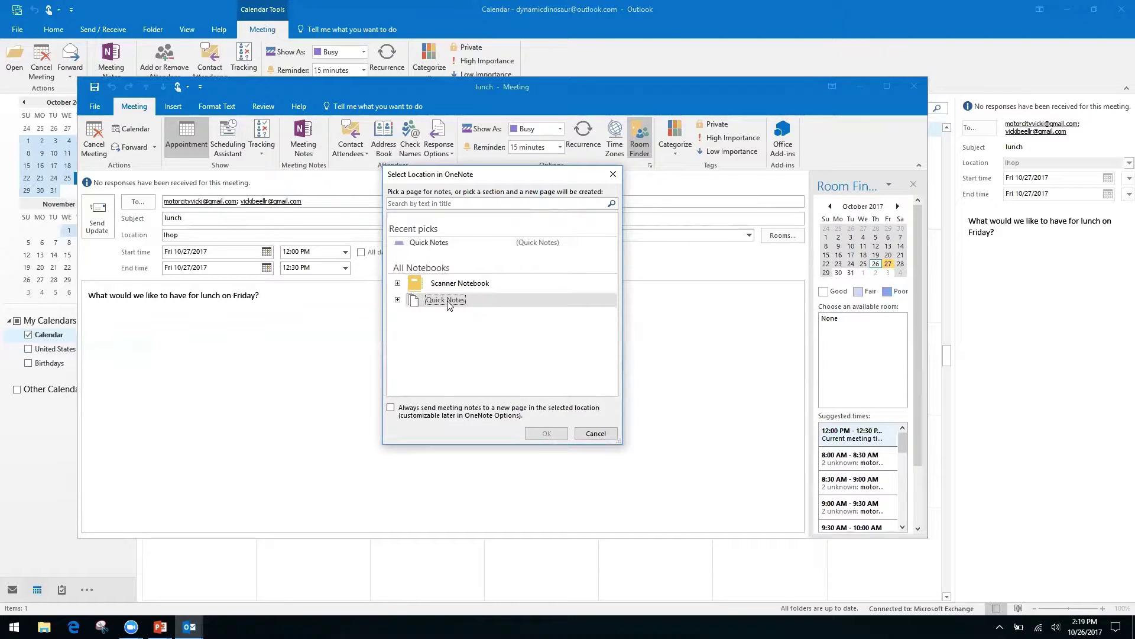
click(397, 300)
click(456, 314)
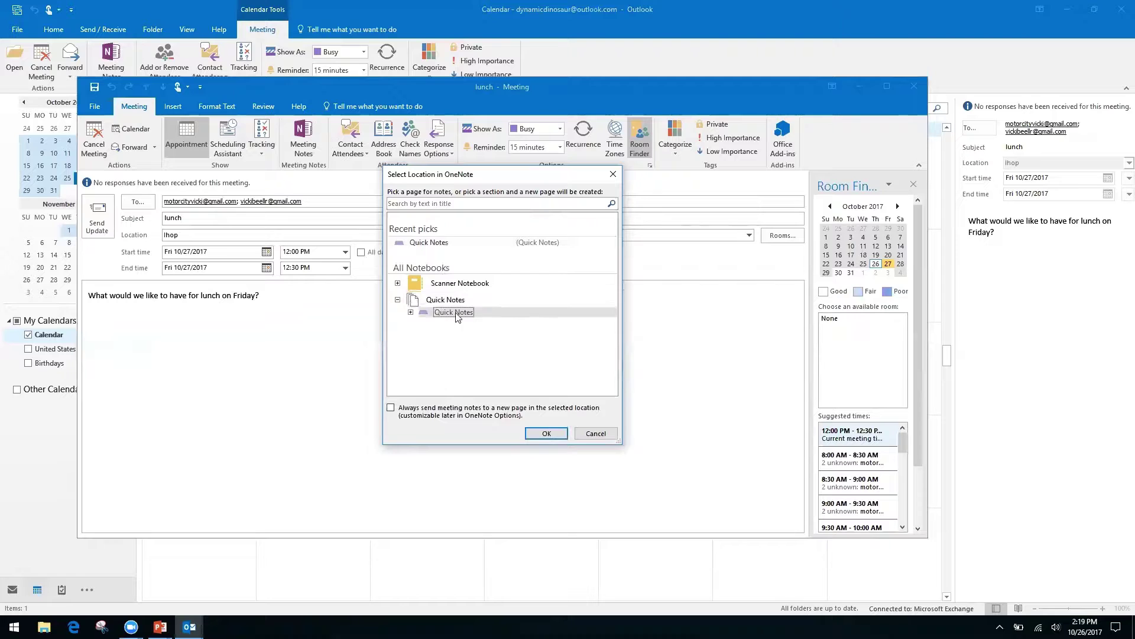
click(545, 435)
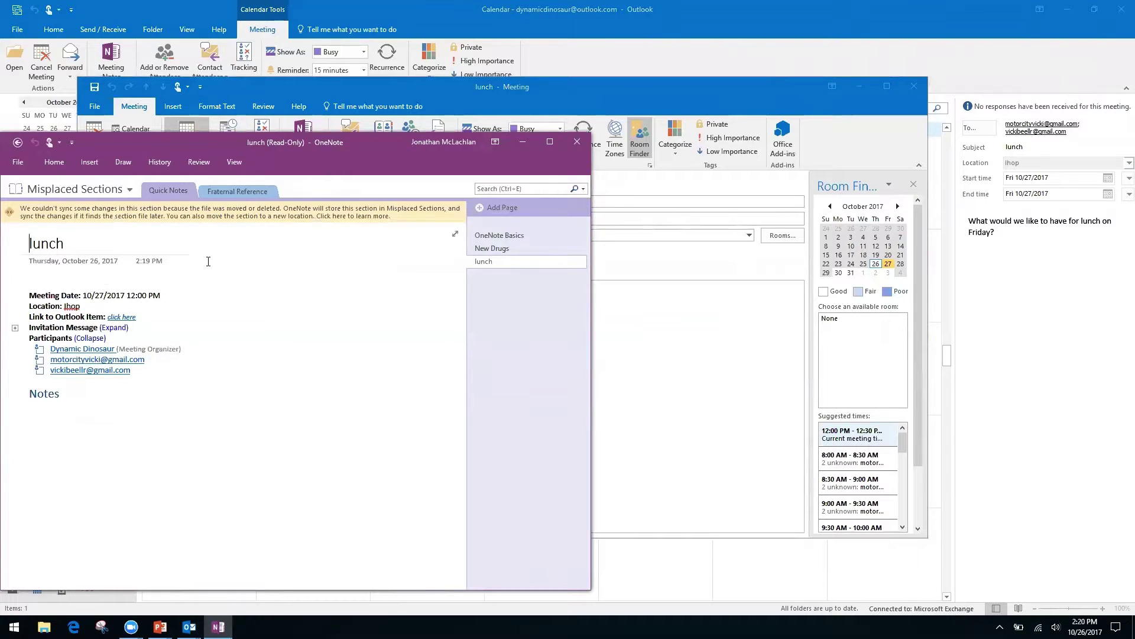
- Look over the OneNote lunch page's meeting details and empty Notes heading without editing
click(56, 276)
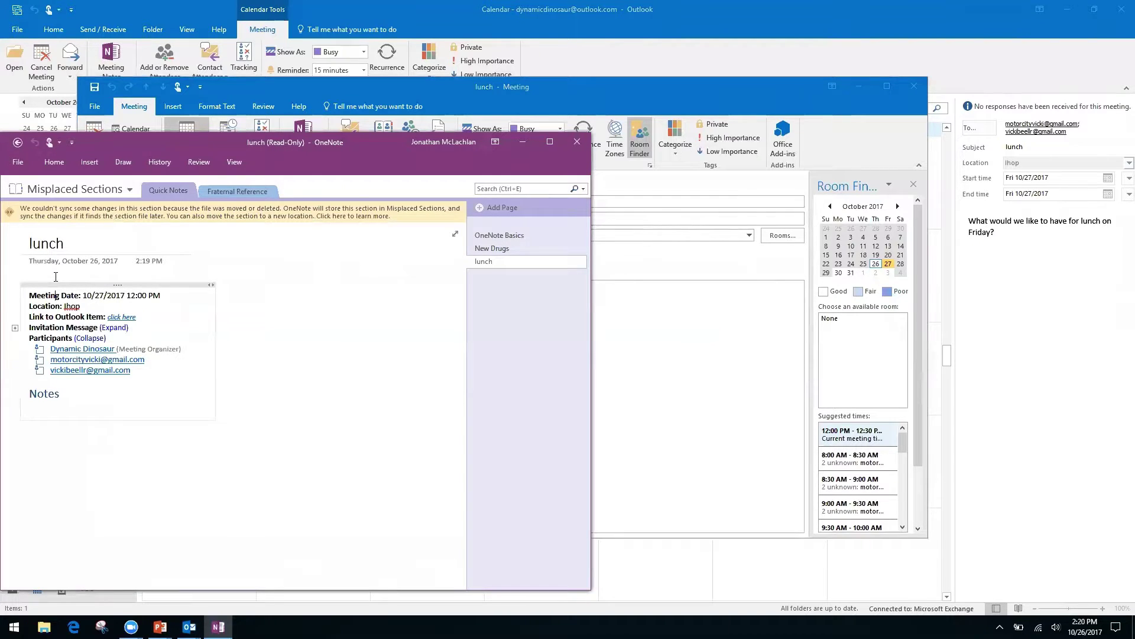
click(85, 451)
right_click(78, 393)
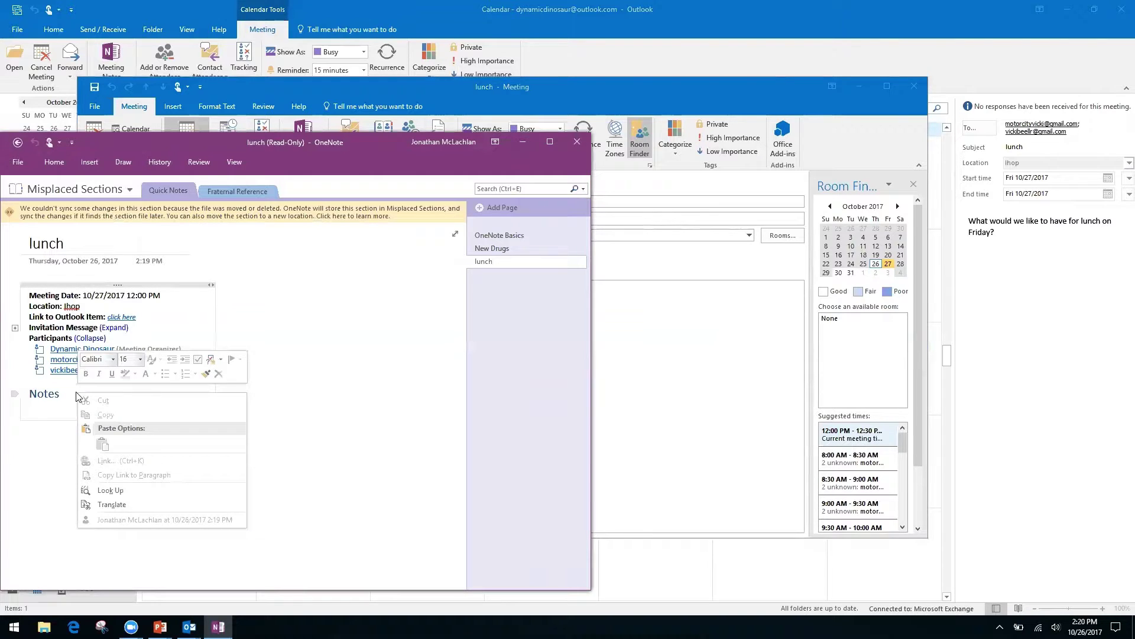
click(323, 418)
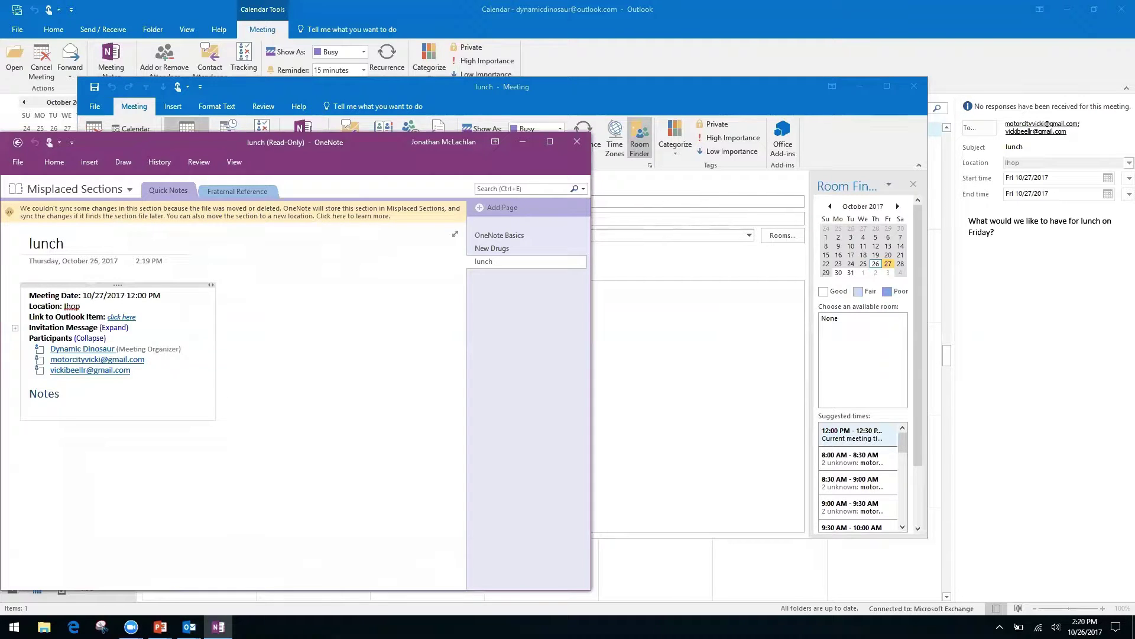
click(120, 477)
click(29, 436)
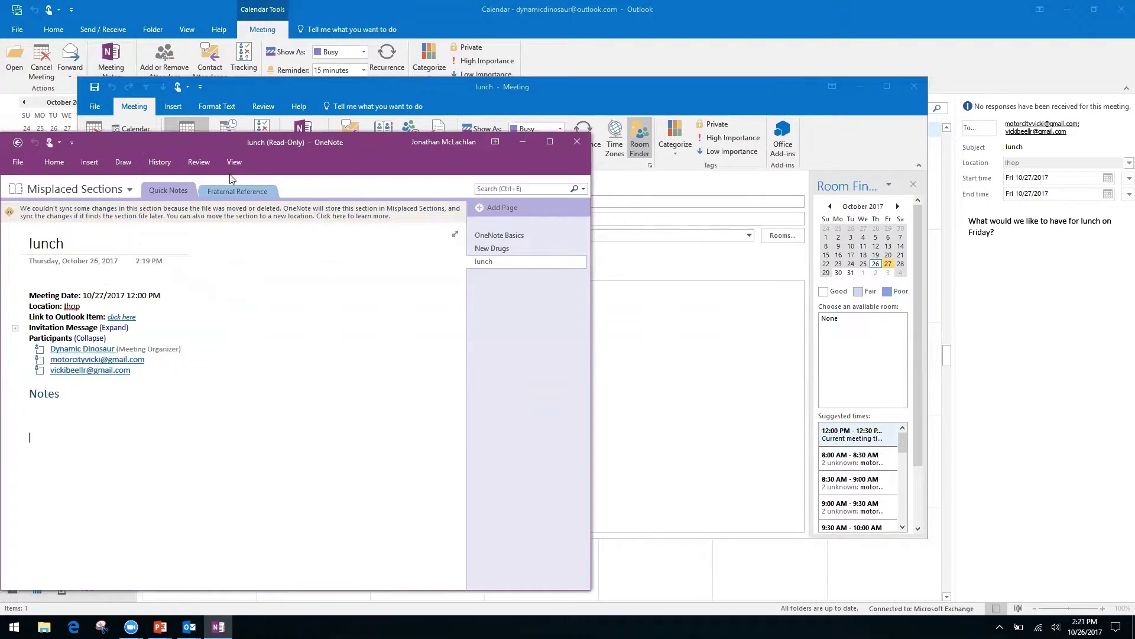
- Close OneNote and the meeting window, then reopen the lunch meeting from the calendar
click(18, 144)
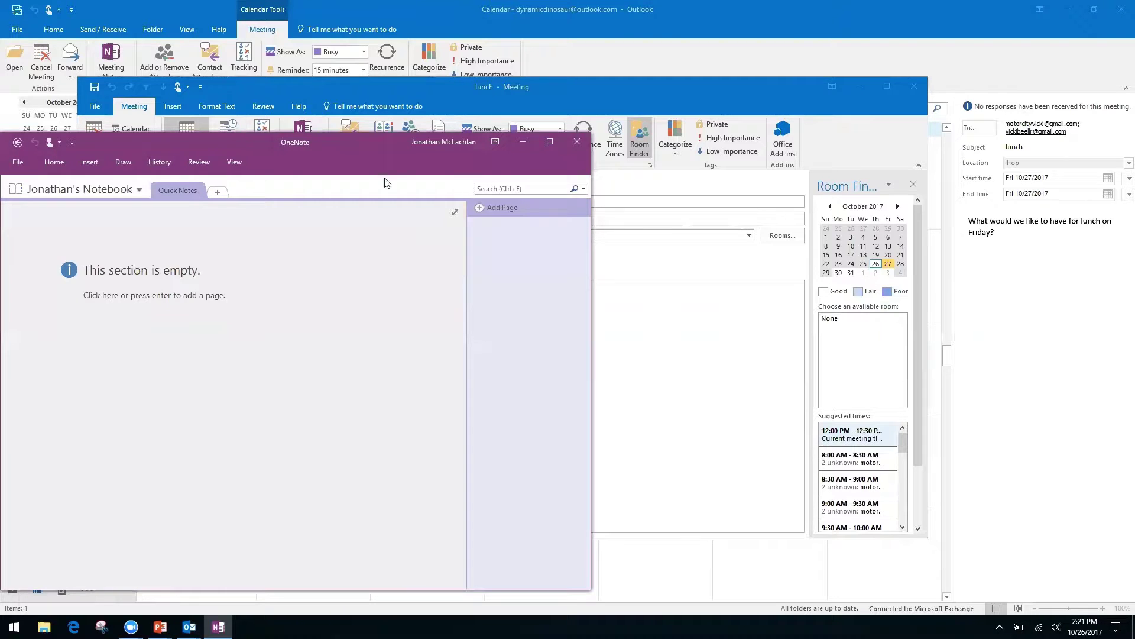
click(578, 142)
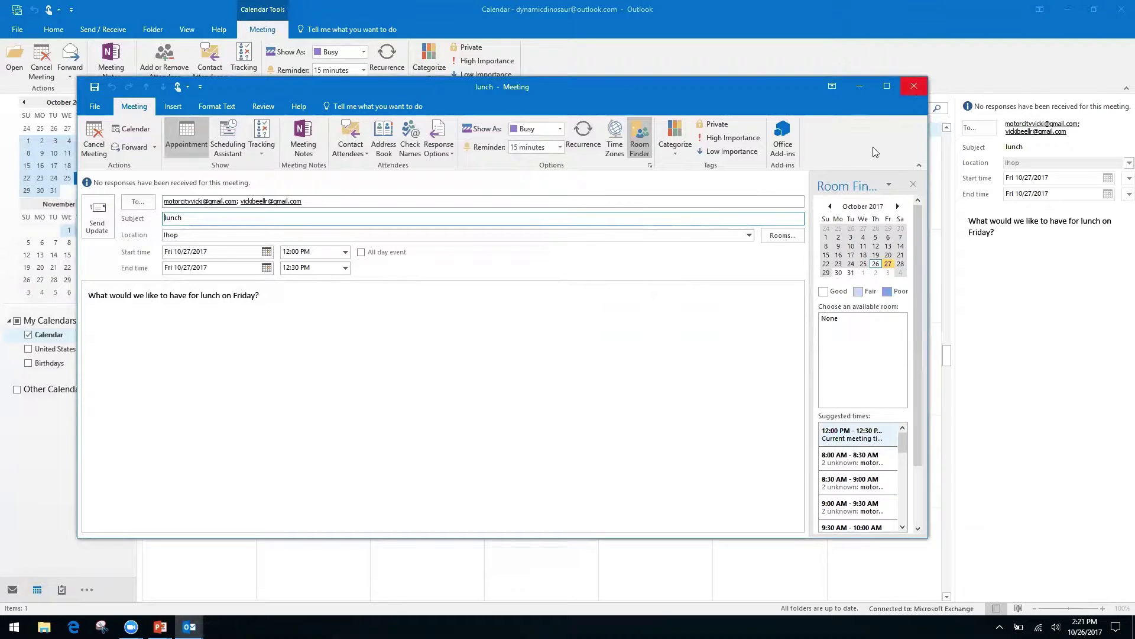
click(914, 87)
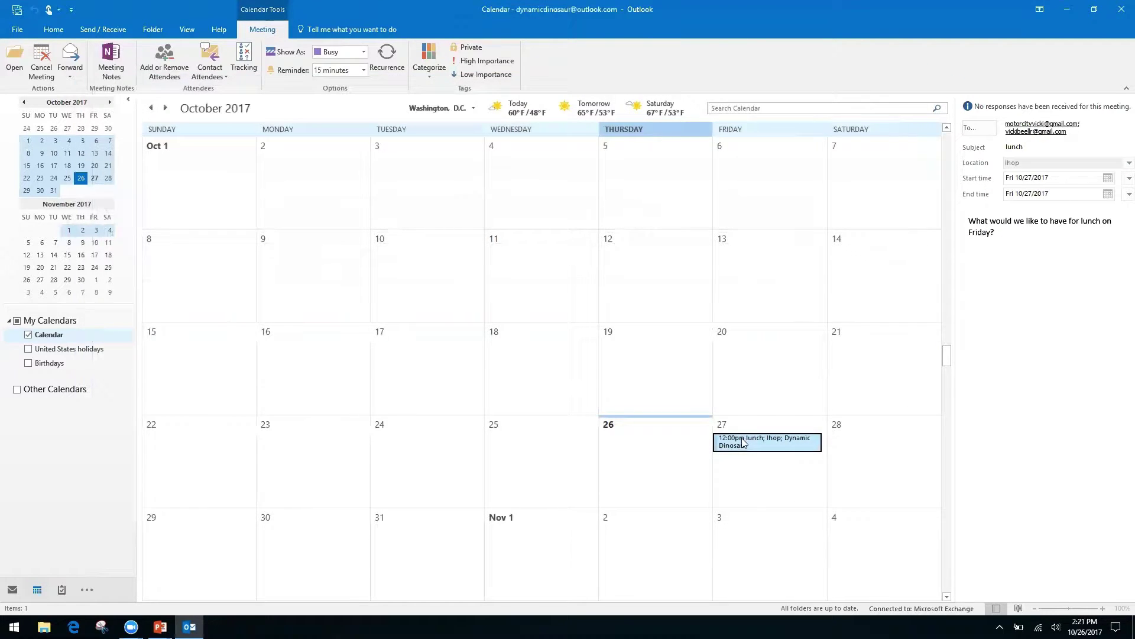
double_click(741, 440)
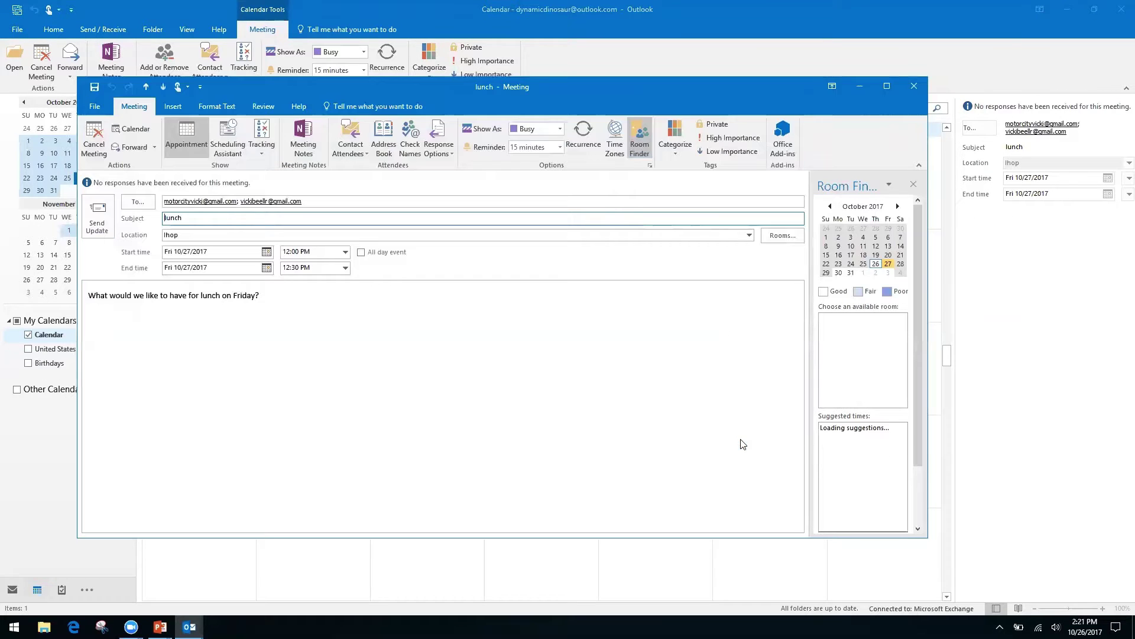
- Create lunch notes in the personal notebook's Quick Notes section, then close OneNote and the meeting
click(303, 138)
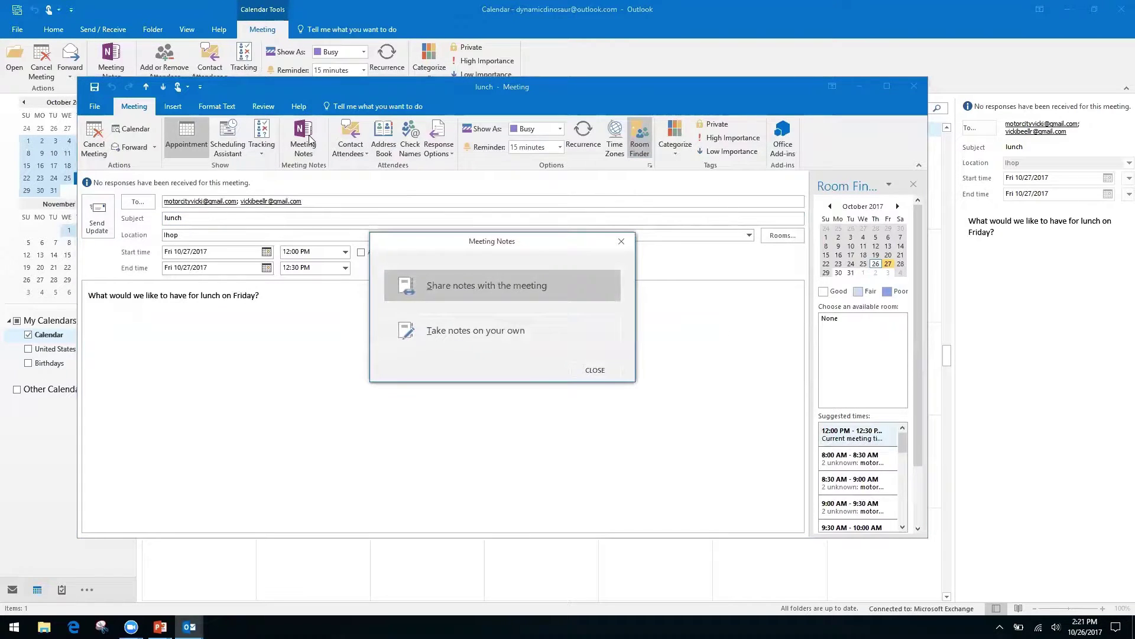
click(514, 339)
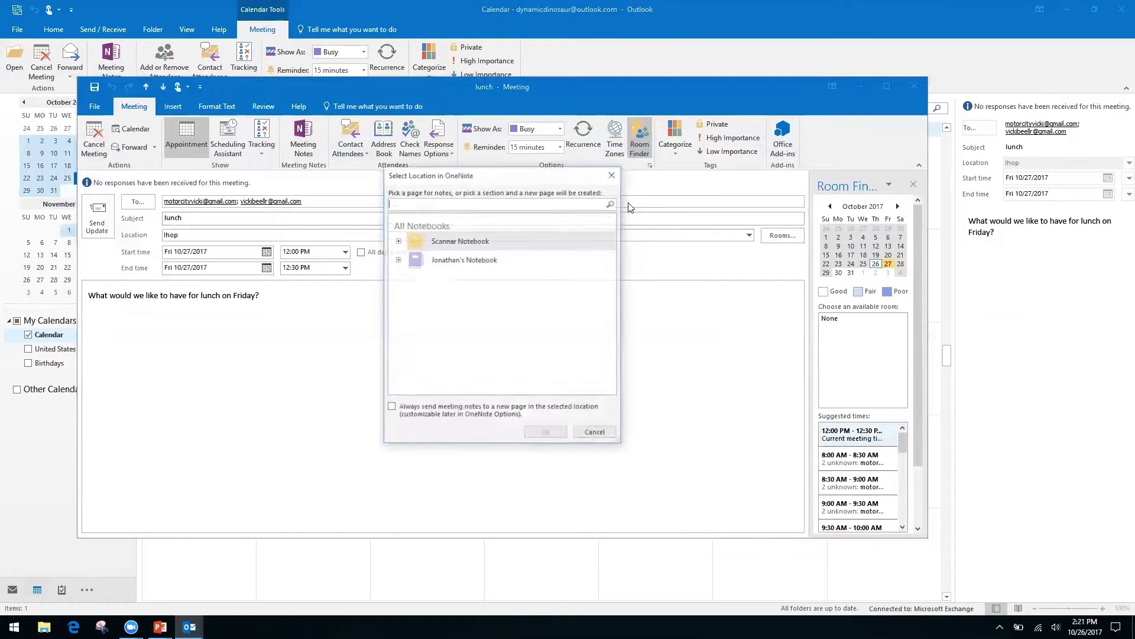
click(398, 240)
click(398, 240)
click(397, 259)
click(451, 274)
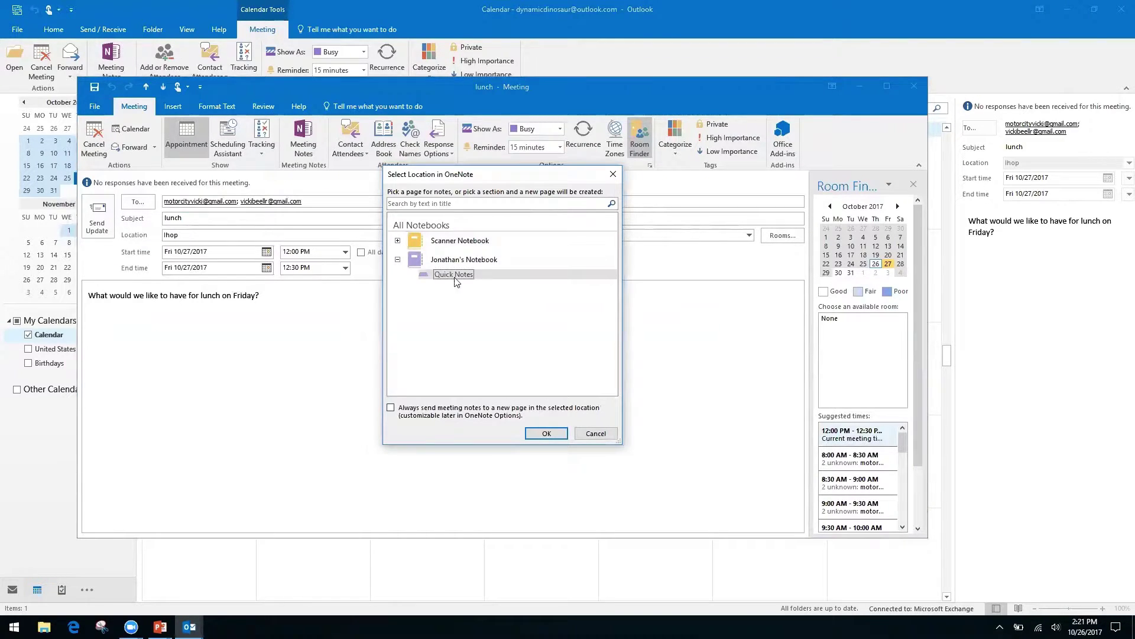
click(546, 433)
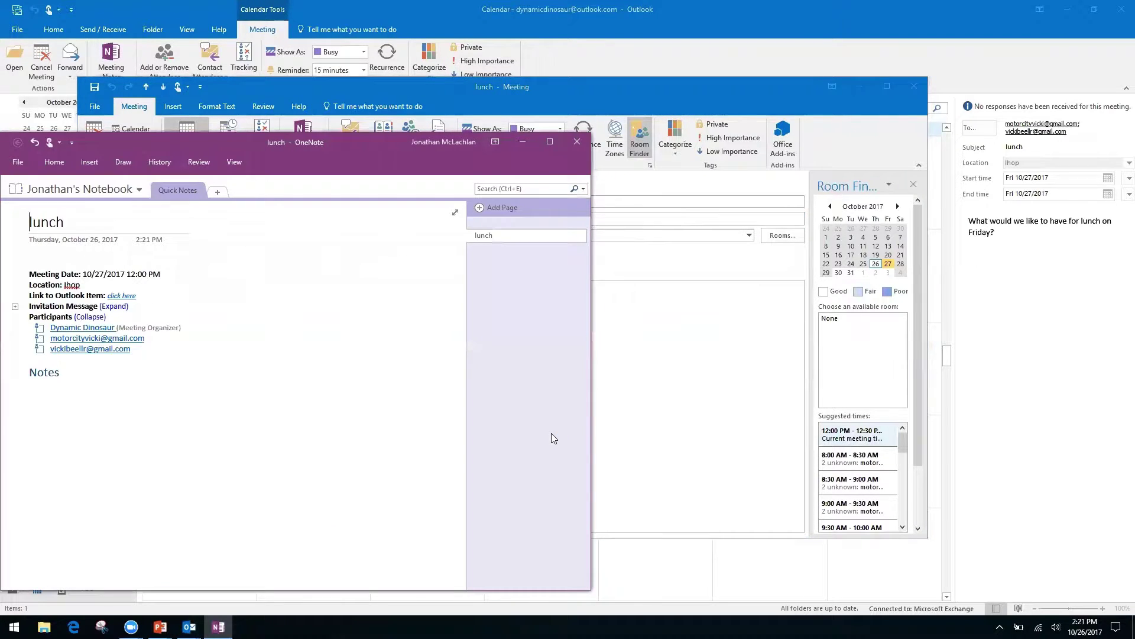
click(580, 142)
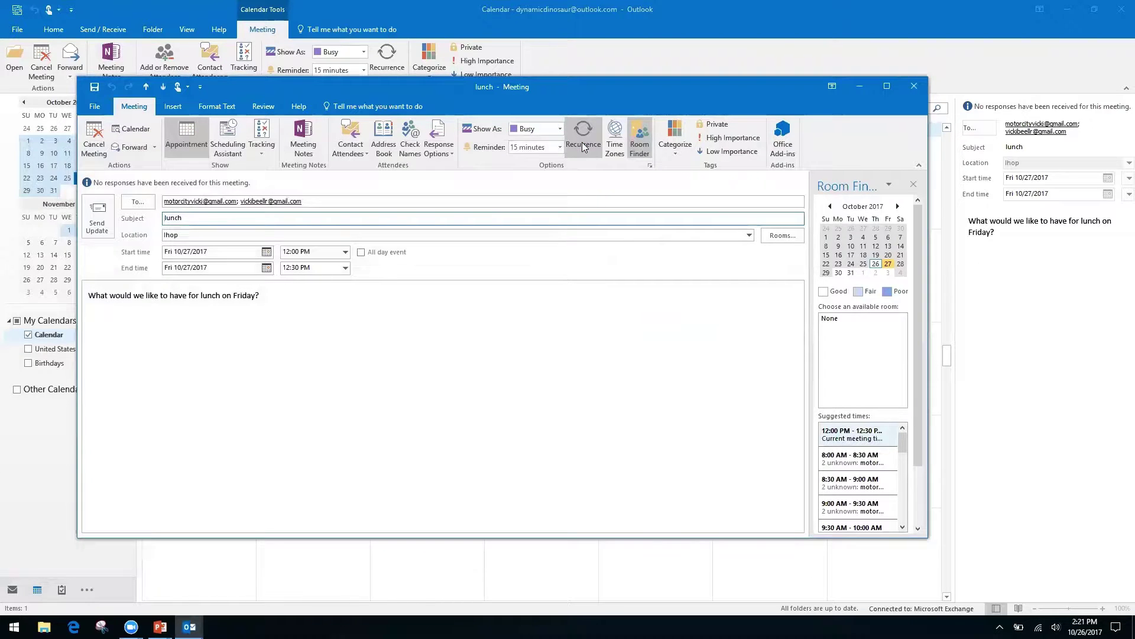
click(915, 87)
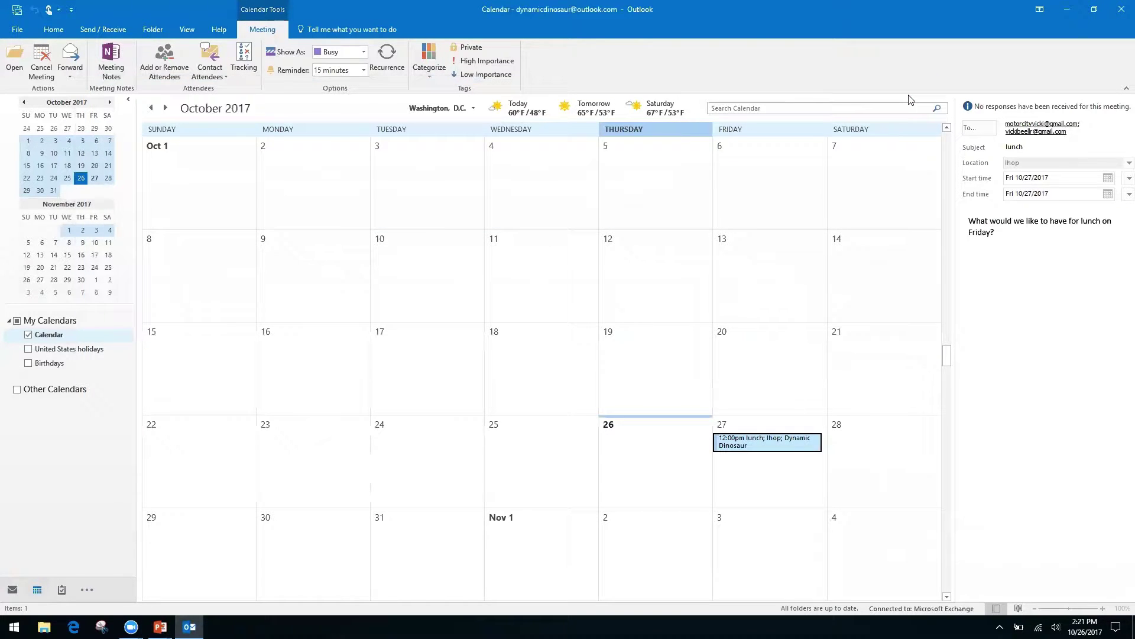
- Advance the slideshow to the Quicksteps, Rules, and Search Folders slide, then return to Outlook
key(alt+Tab)
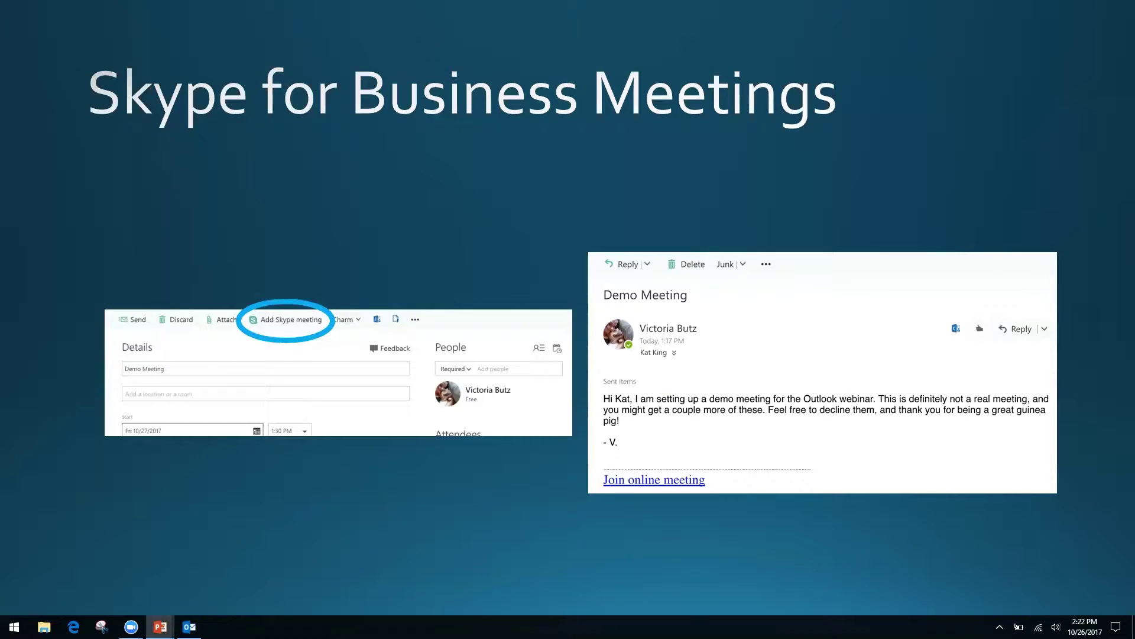
key(Right)
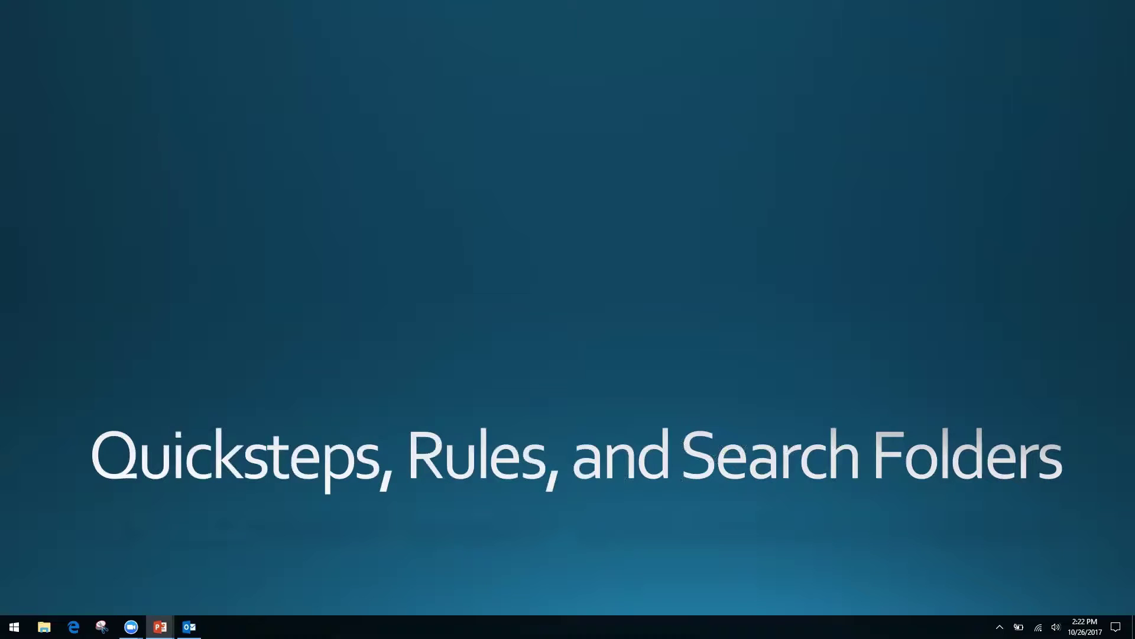
key(alt+Tab)
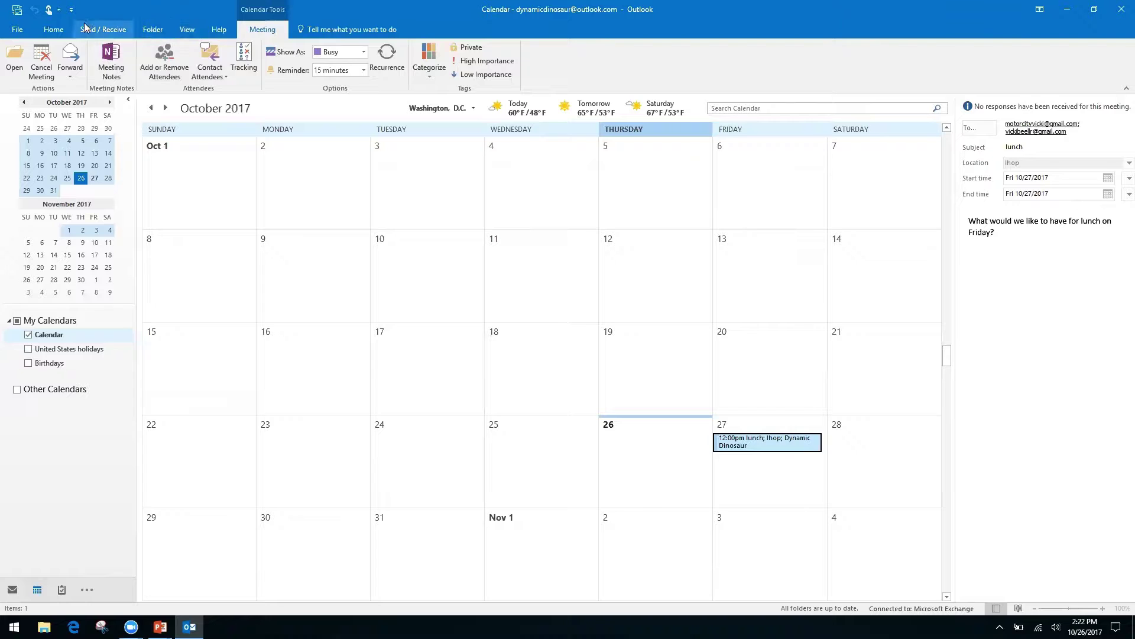
- Start a Share Calendar invitation from the Home tab, sharing Availability only details
click(54, 29)
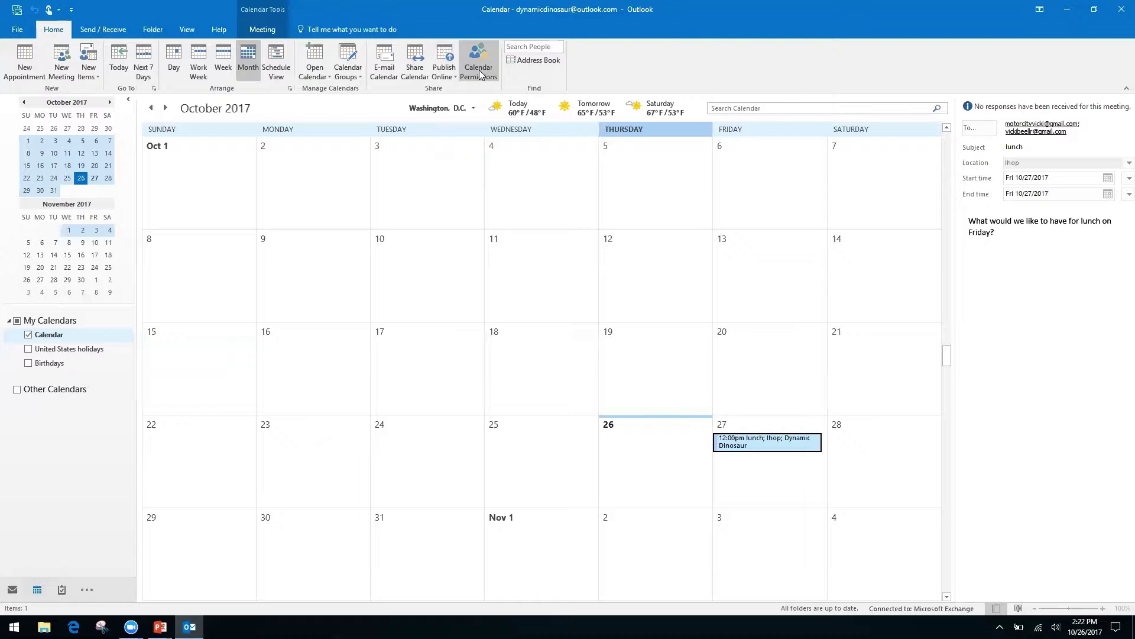
right_click(406, 70)
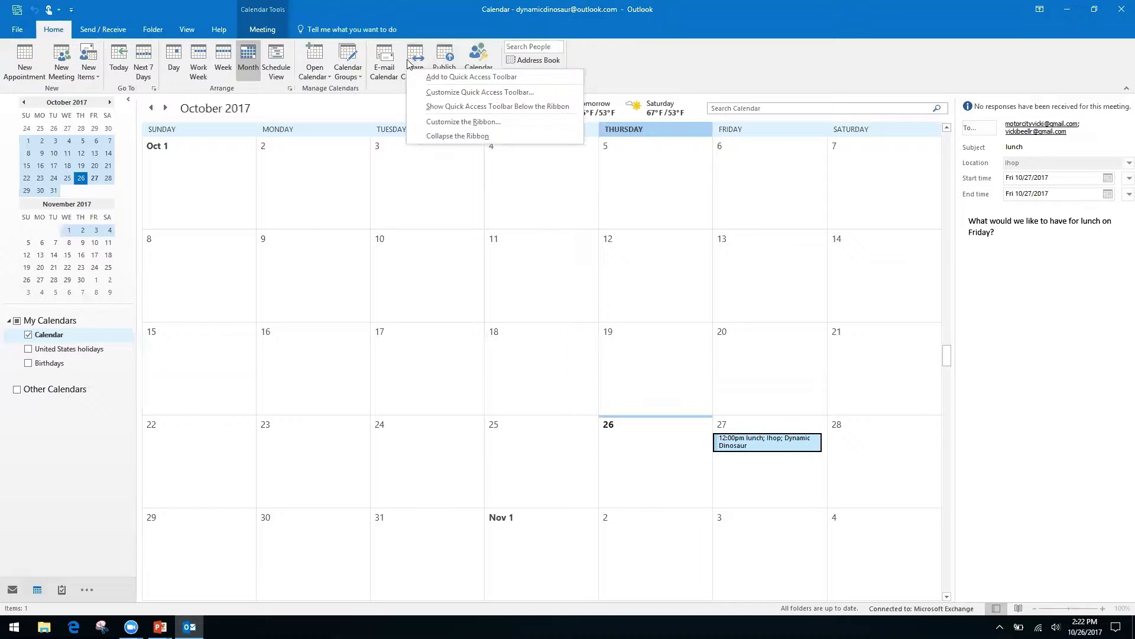
click(416, 55)
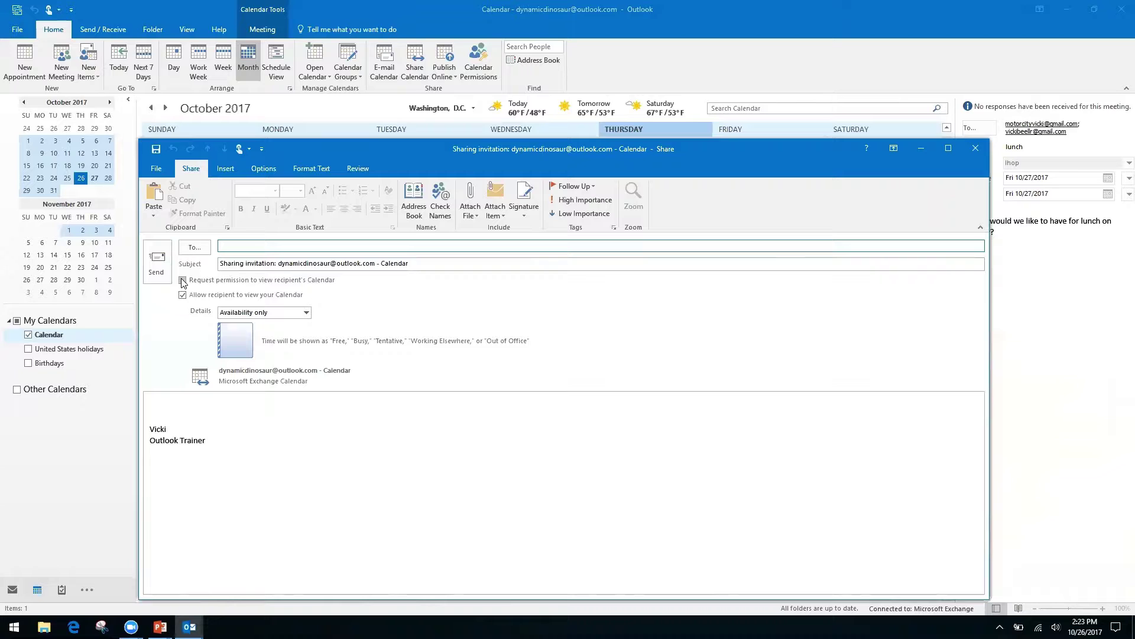
- Toggle Request permission and review the Details options, keeping Availability only
click(182, 280)
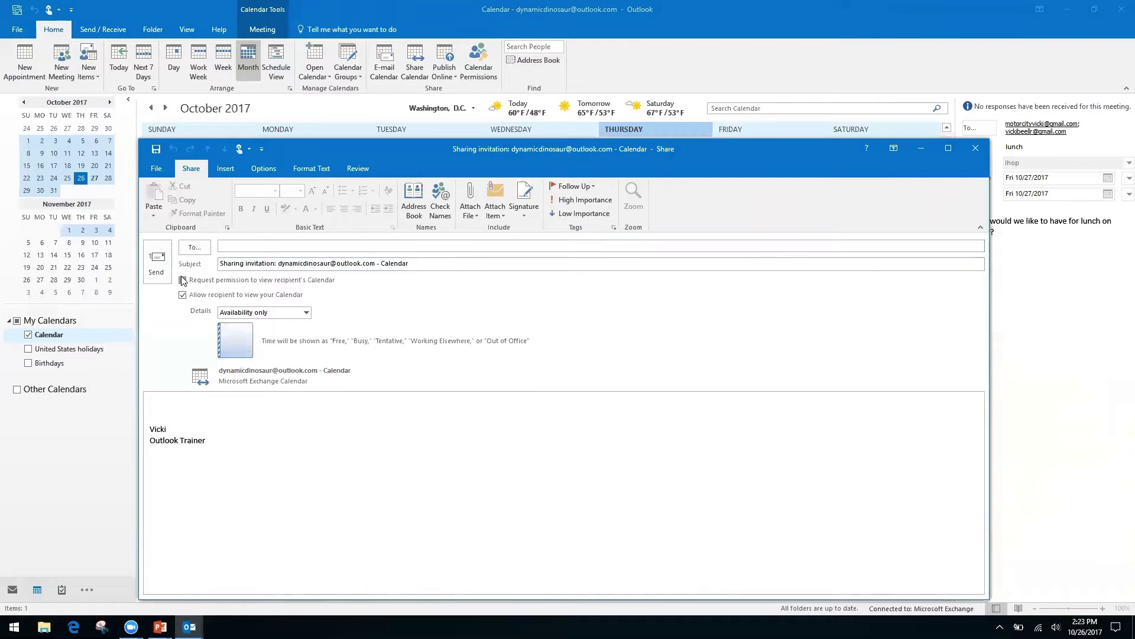
click(182, 281)
click(233, 263)
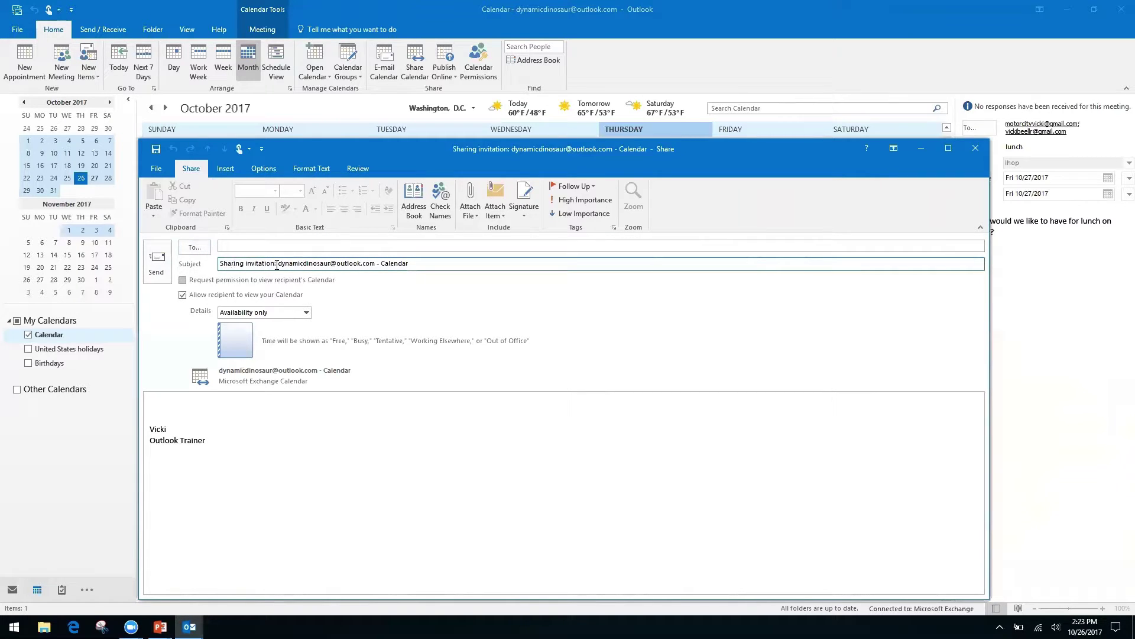
click(183, 281)
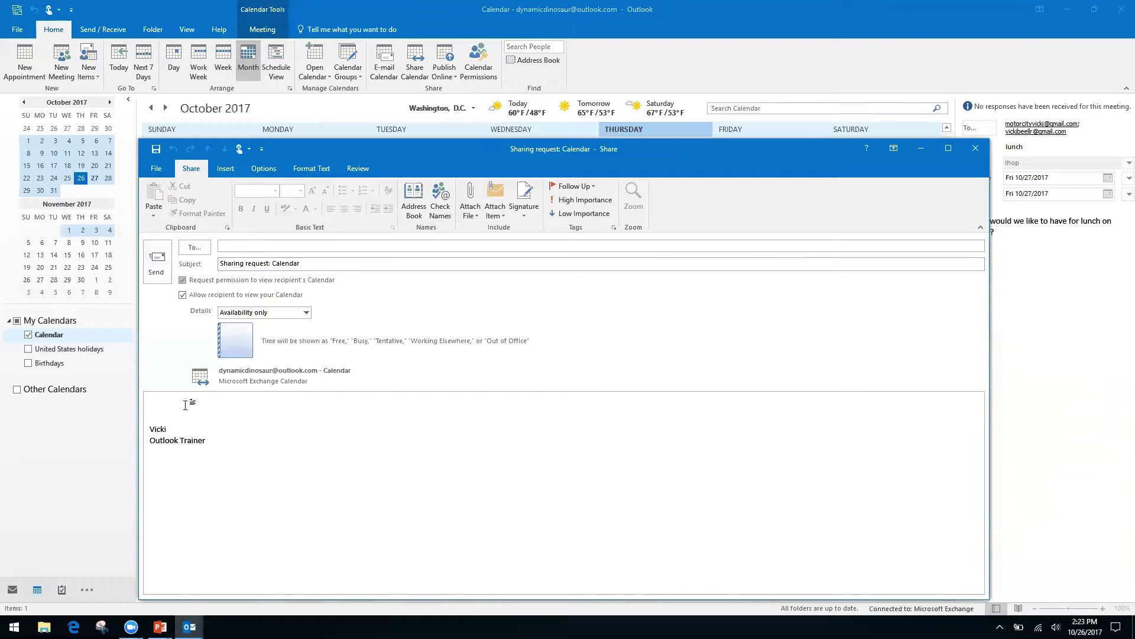
click(164, 404)
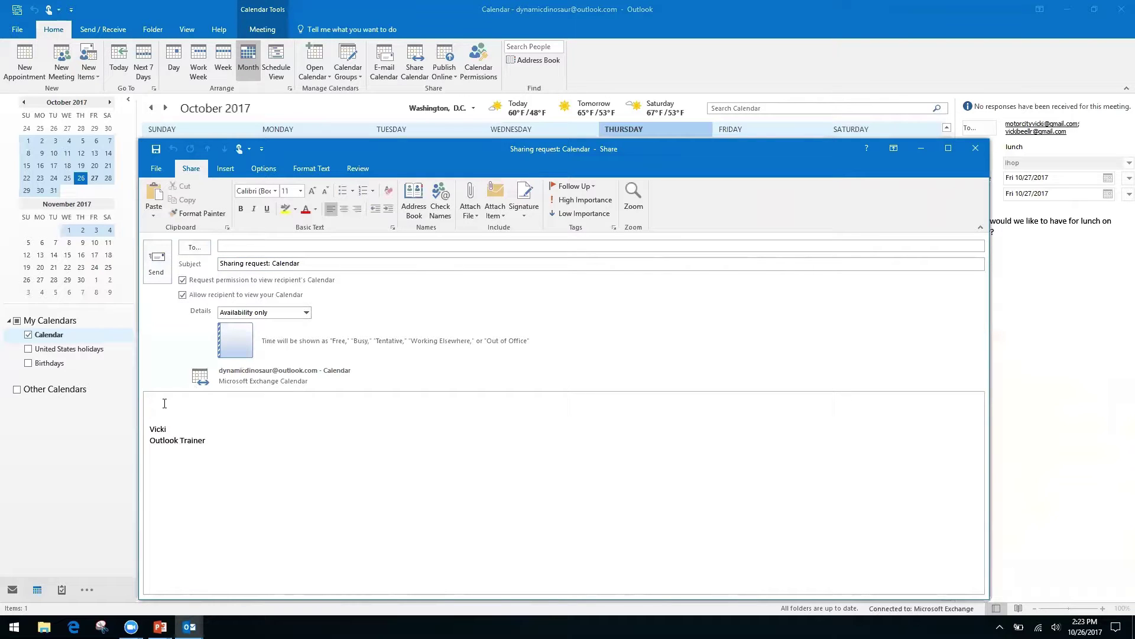
click(306, 312)
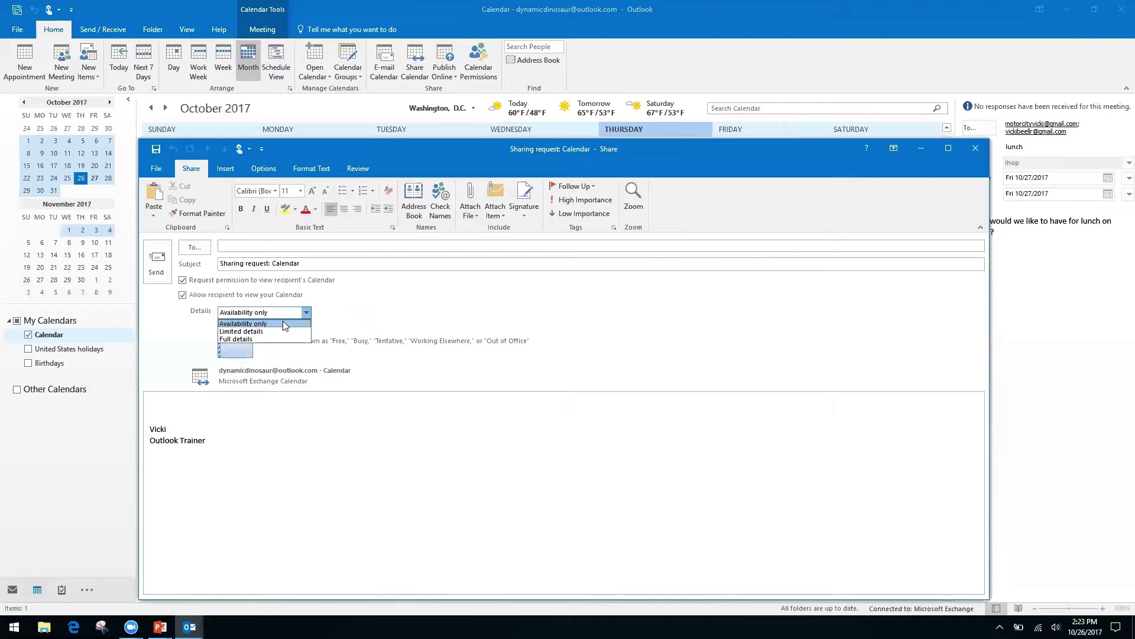
click(362, 308)
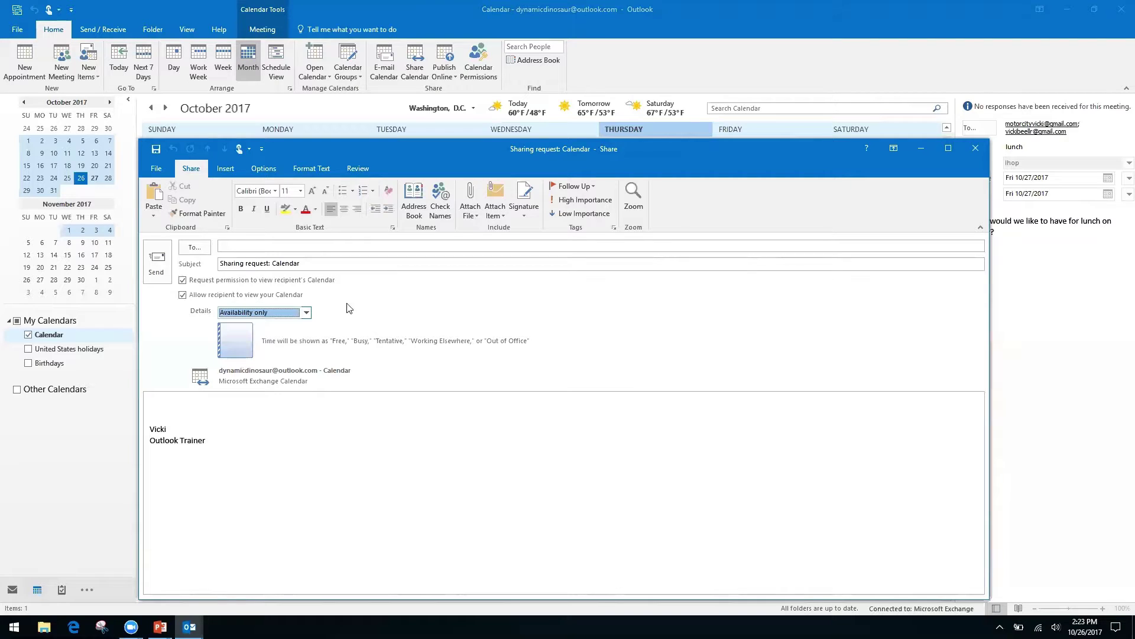
- Adjust the permission checkboxes, then close the sharing request without saving it
click(183, 279)
click(182, 296)
click(973, 148)
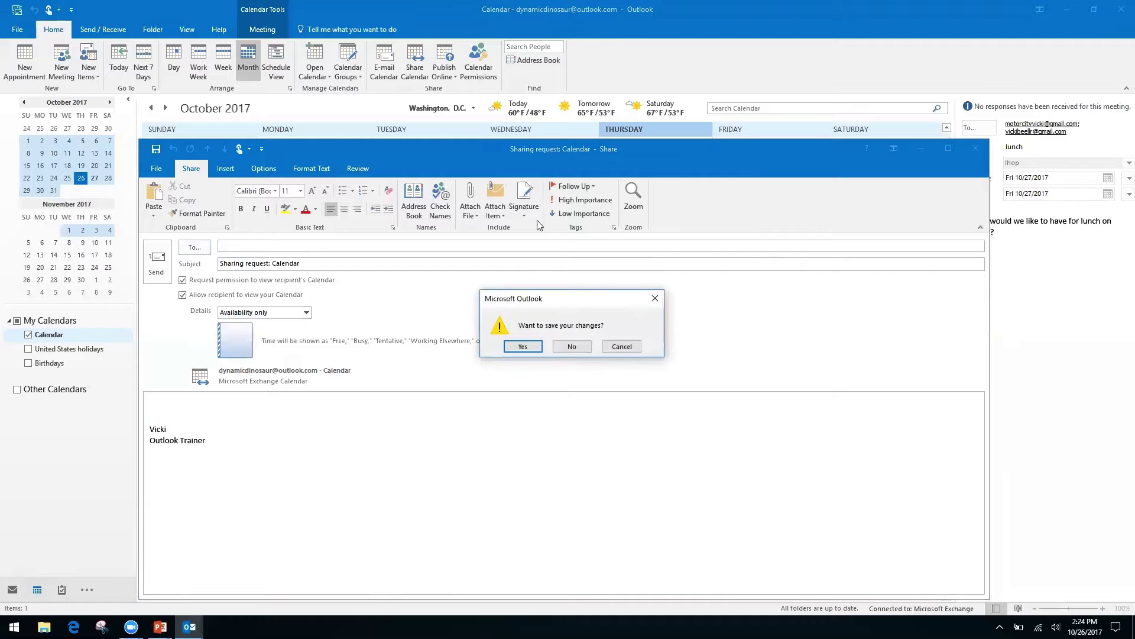
click(573, 347)
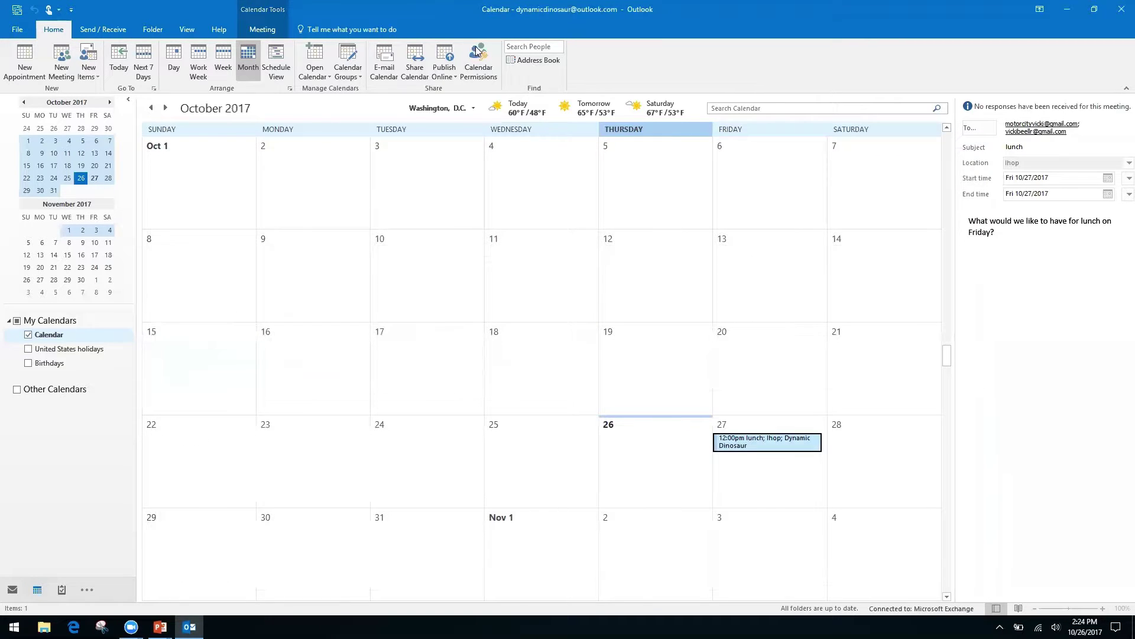
click(479, 53)
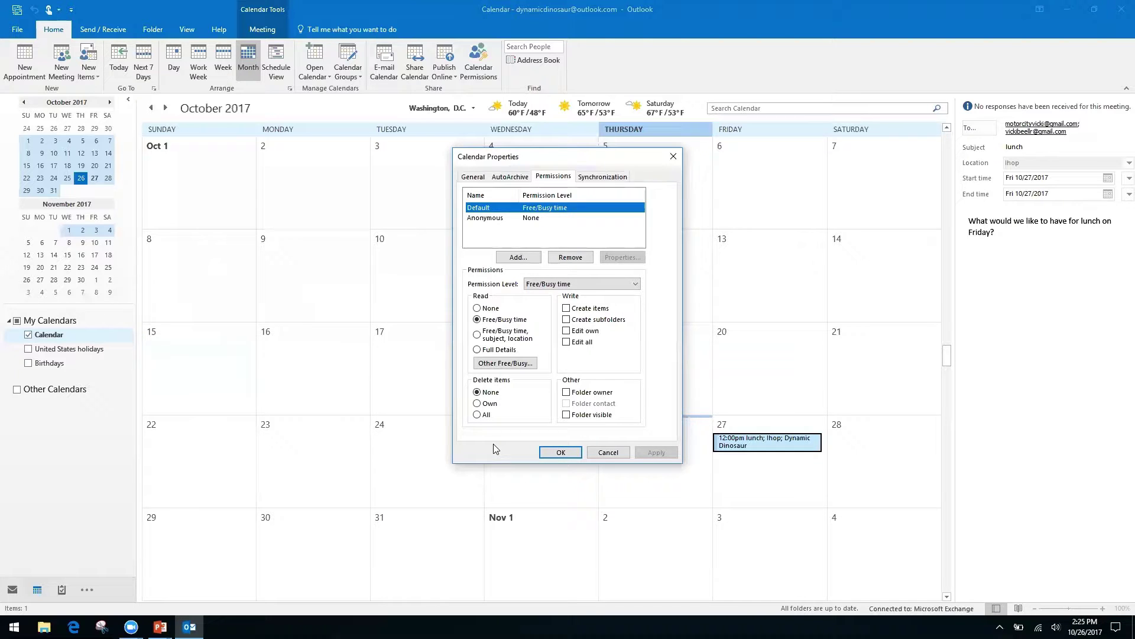
click(674, 156)
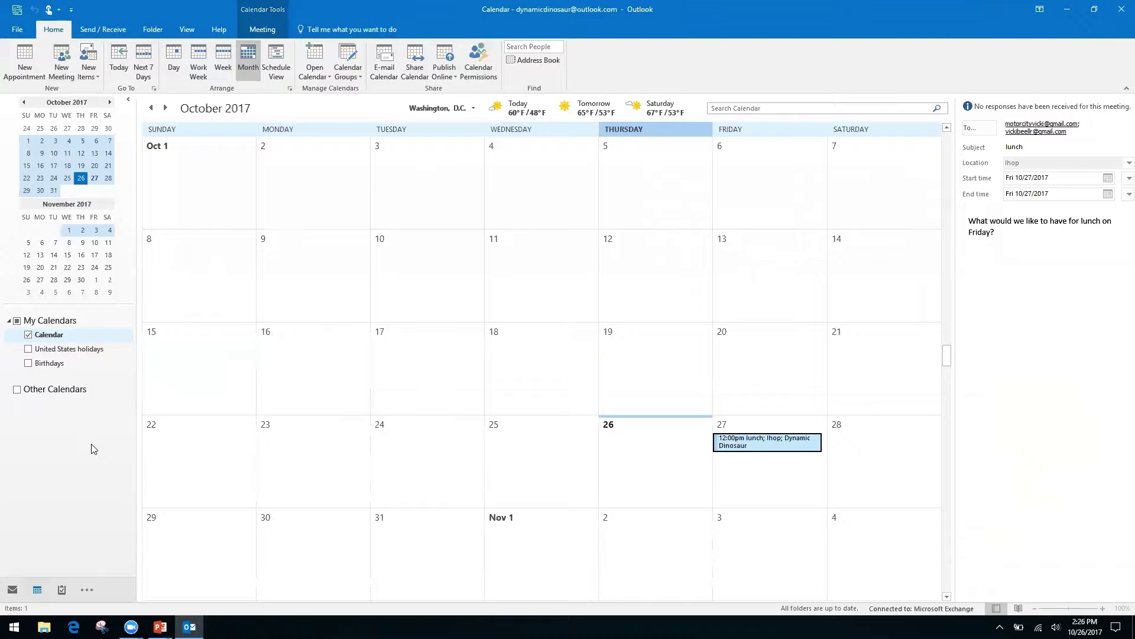
key(alt+Tab)
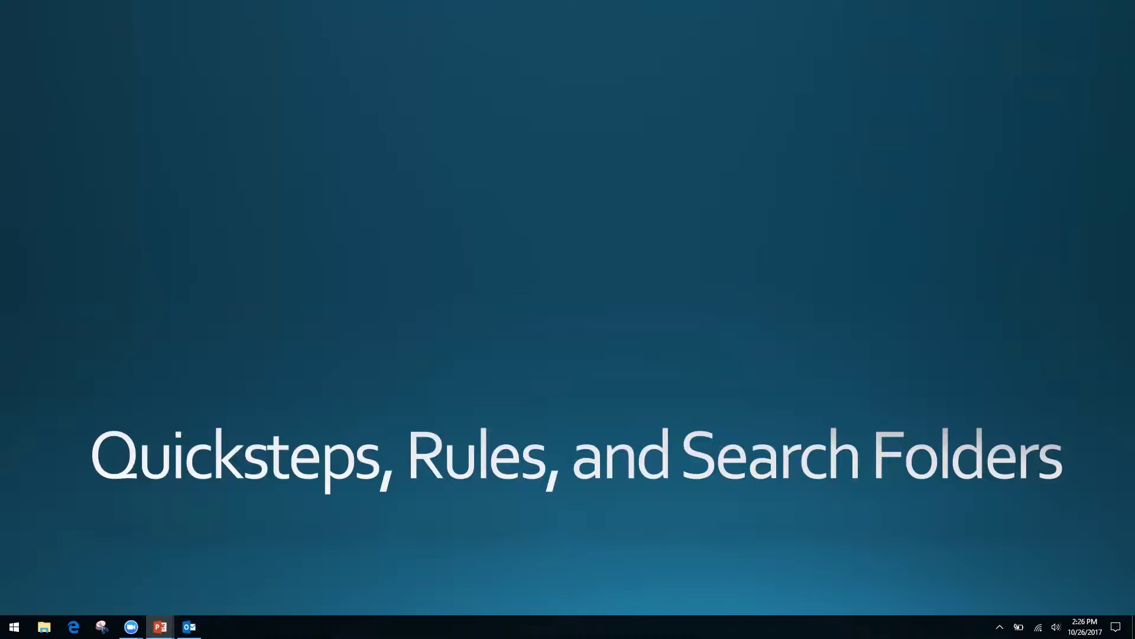
key(alt+Tab)
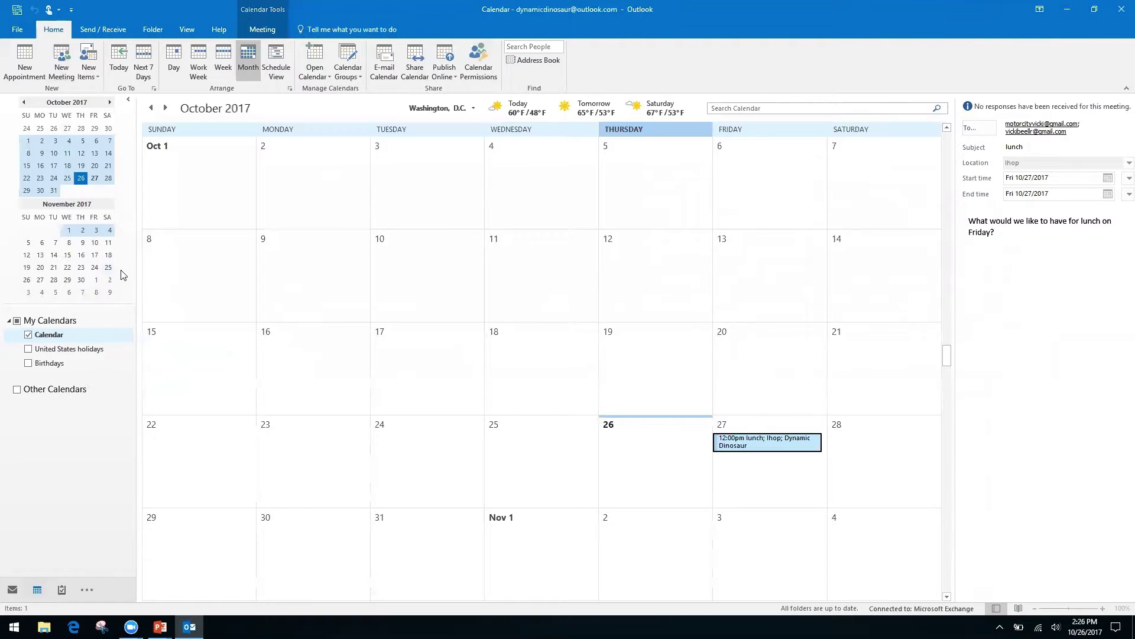
- Switch from the calendar to the Inbox with Ctrl+1
key(ctrl+1)
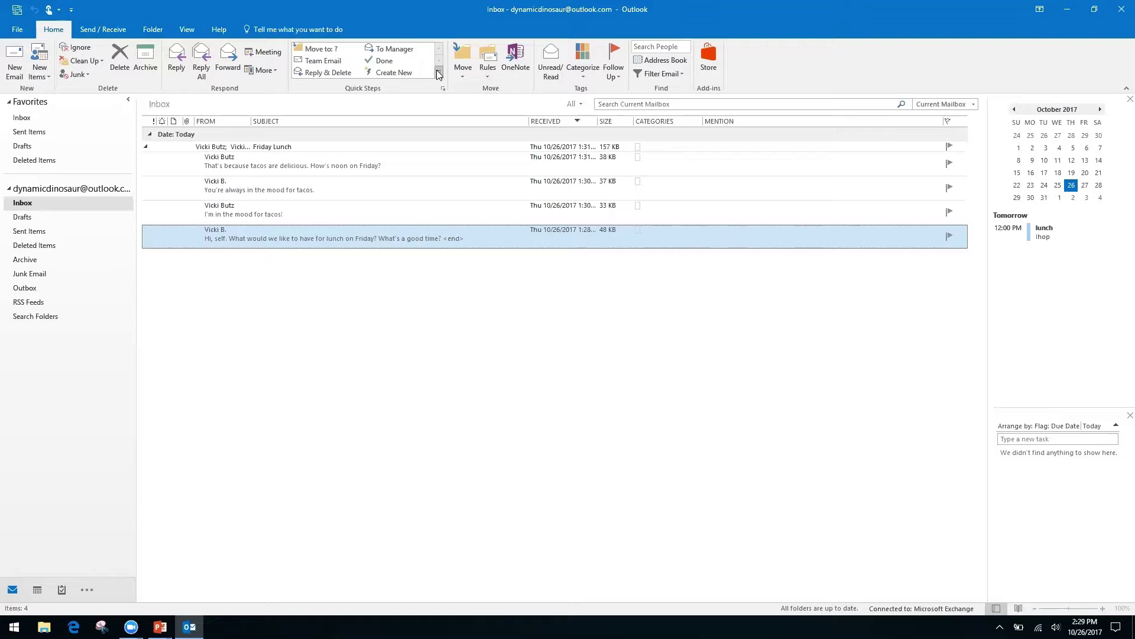
- Create a Custom quick step from the Quick Steps gallery's New Quick Step menu
click(438, 73)
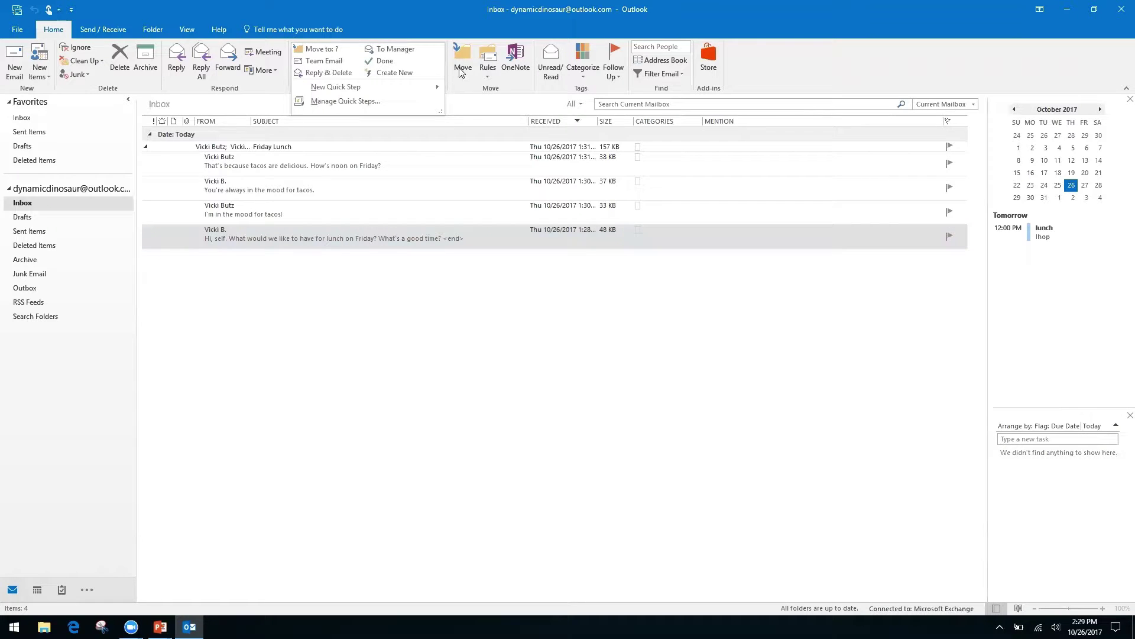
click(459, 75)
click(419, 20)
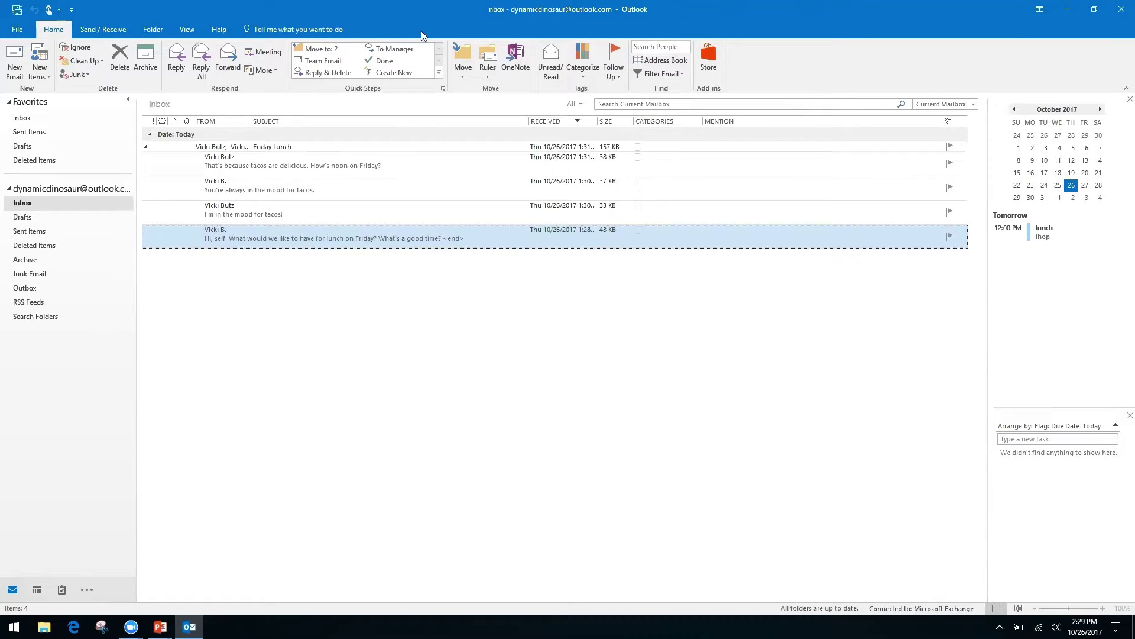
click(439, 73)
mouse_move(332, 92)
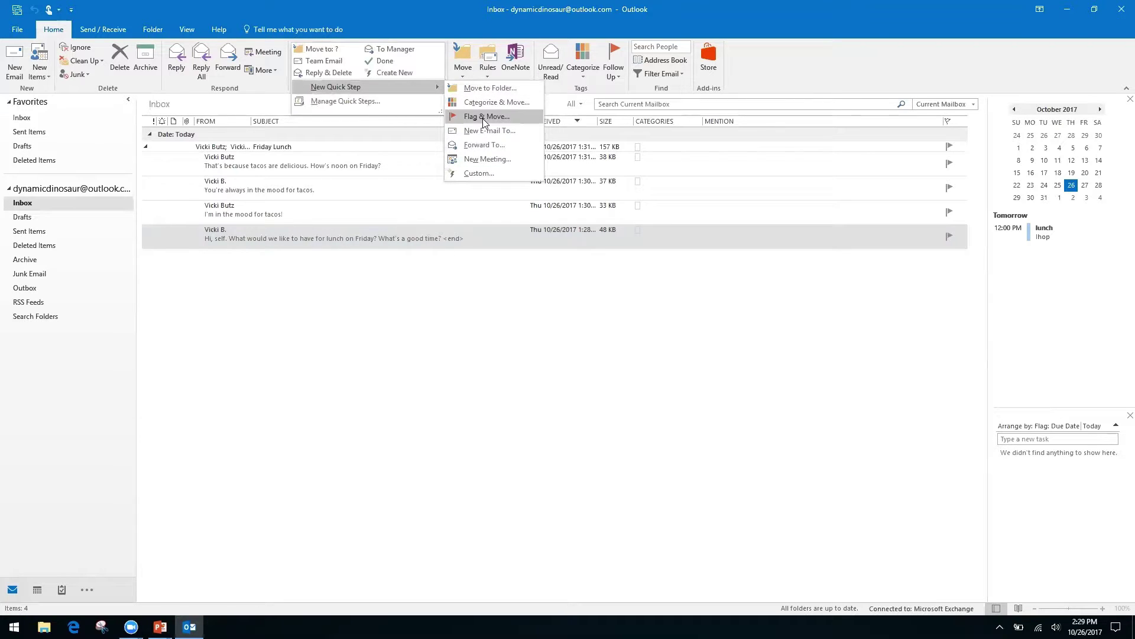
click(477, 174)
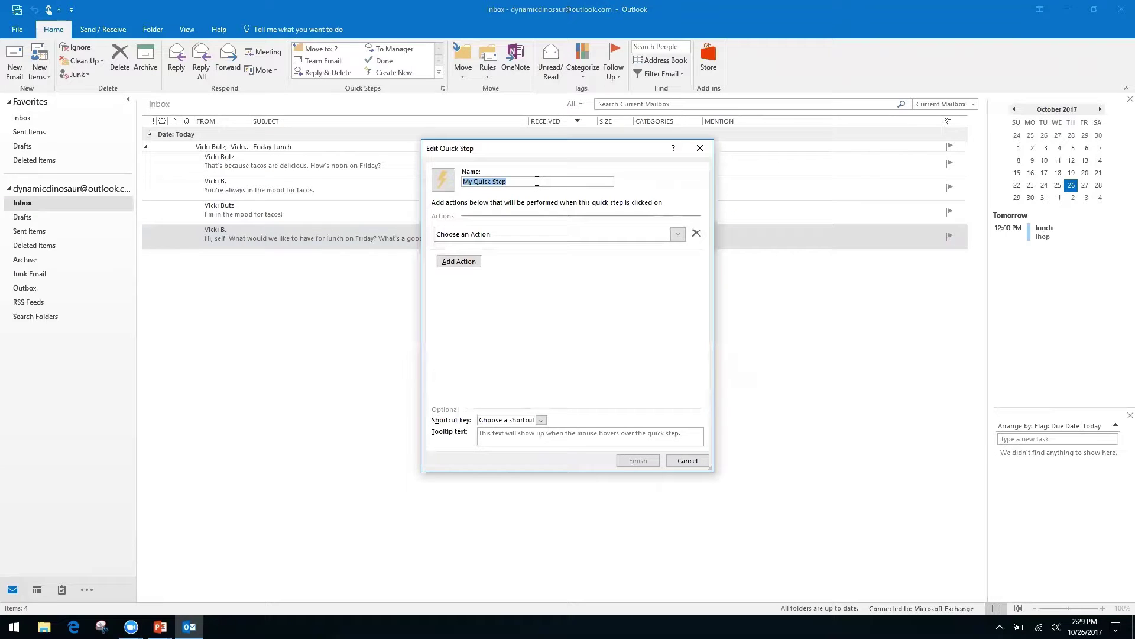
- Name the quick step 'Request' and give it a Reply action
text(Request)
click(678, 235)
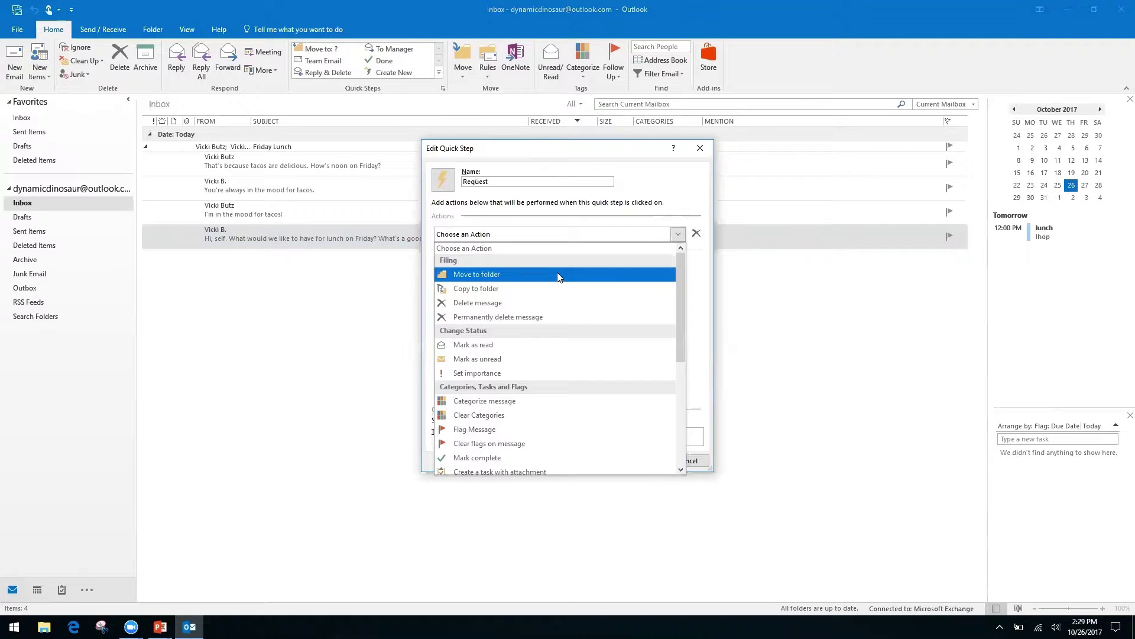
drag(679, 290, 678, 404)
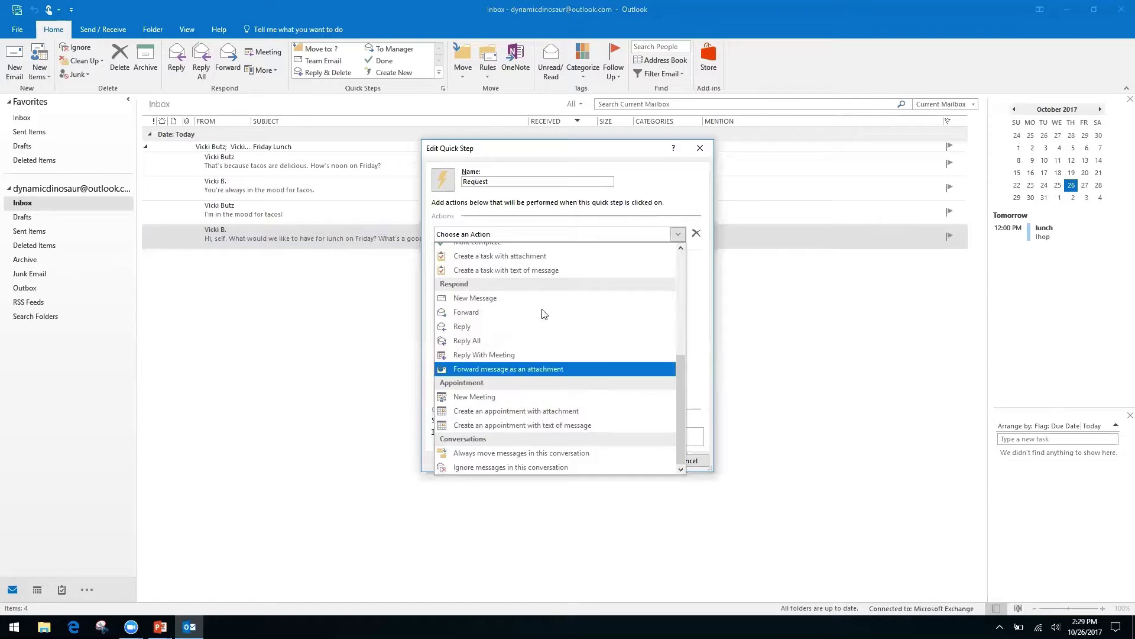
click(466, 329)
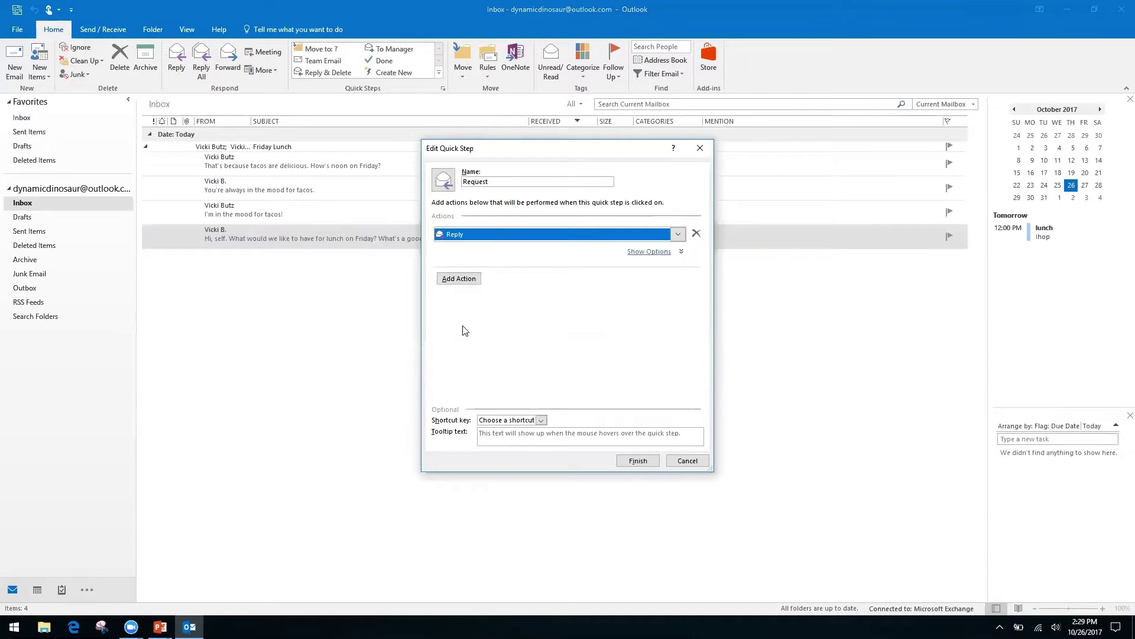
click(461, 283)
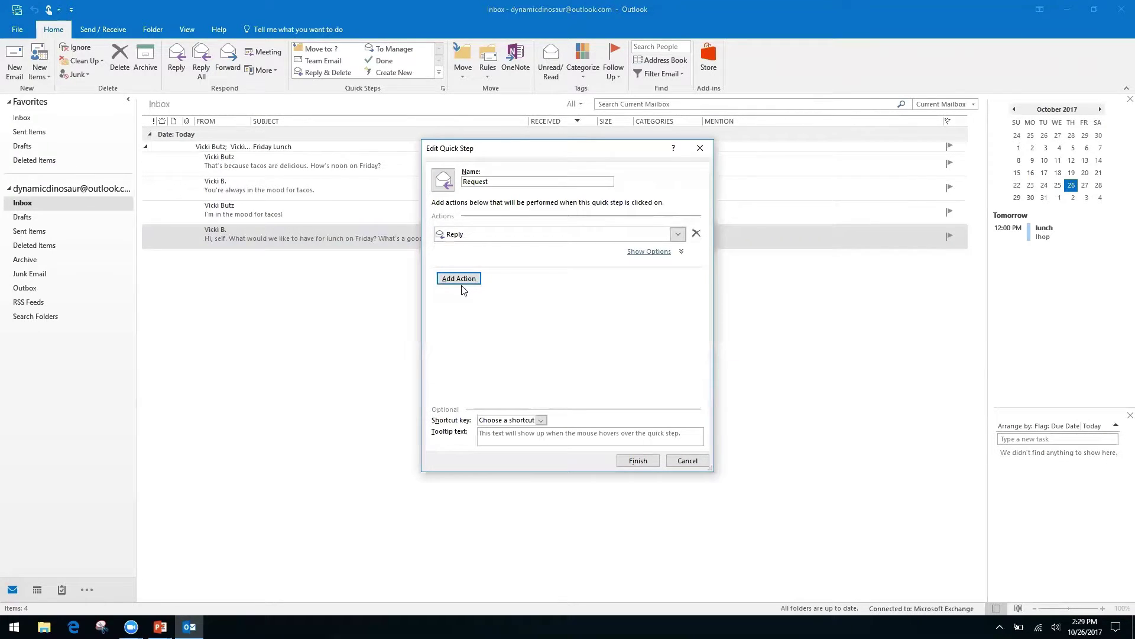
- Enter reply text thanking the sender and saying the request is being processed
click(652, 253)
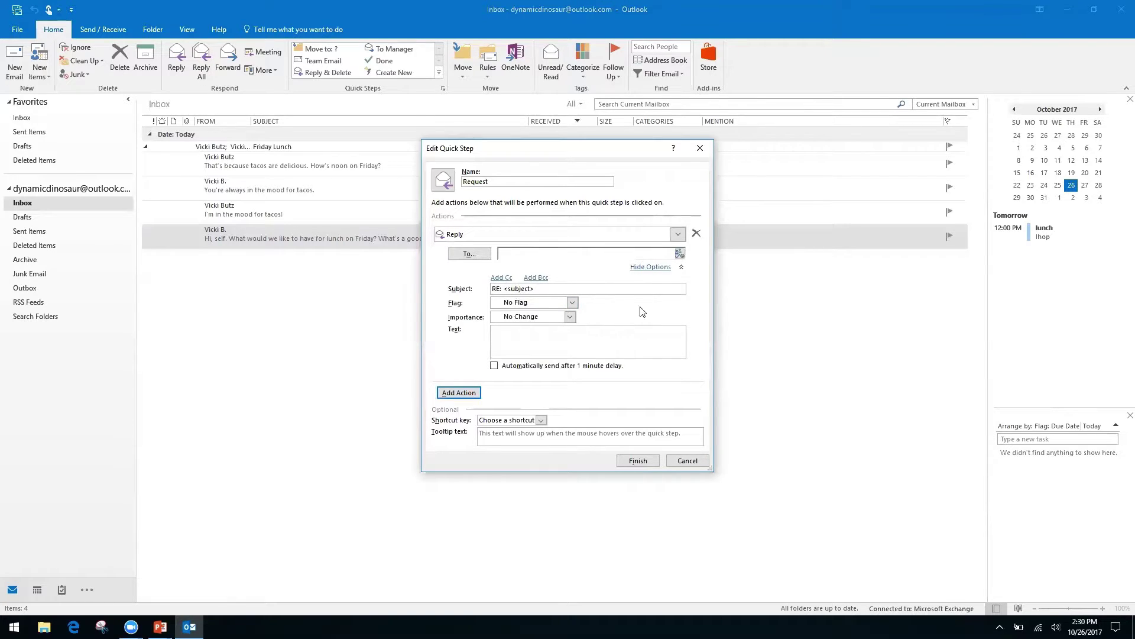
right_click(591, 333)
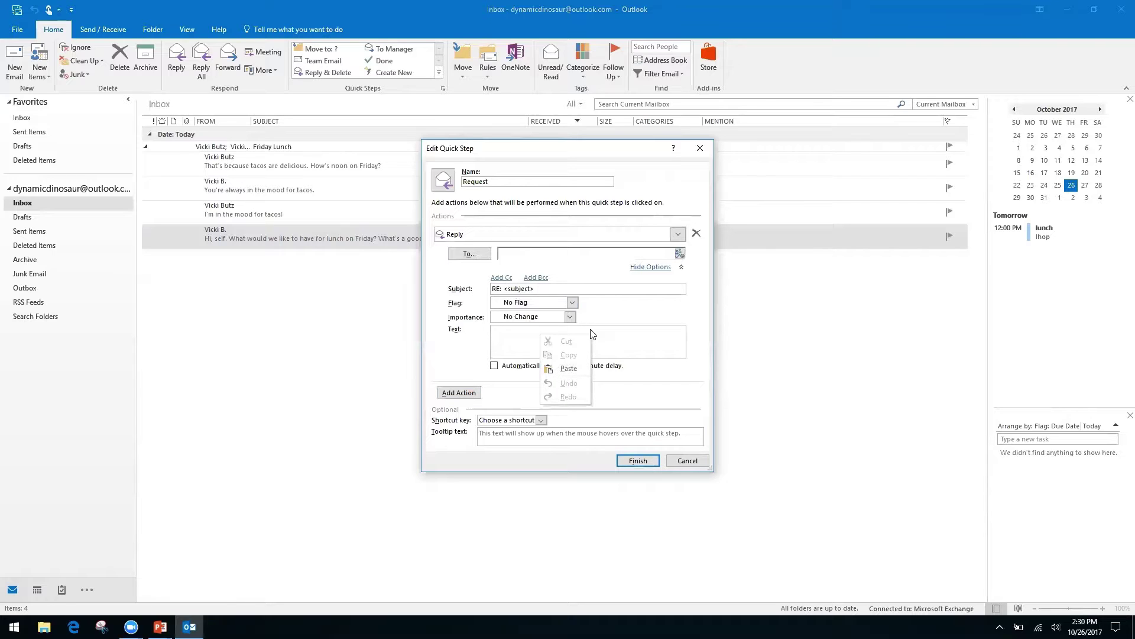
right_click(505, 337)
click(519, 328)
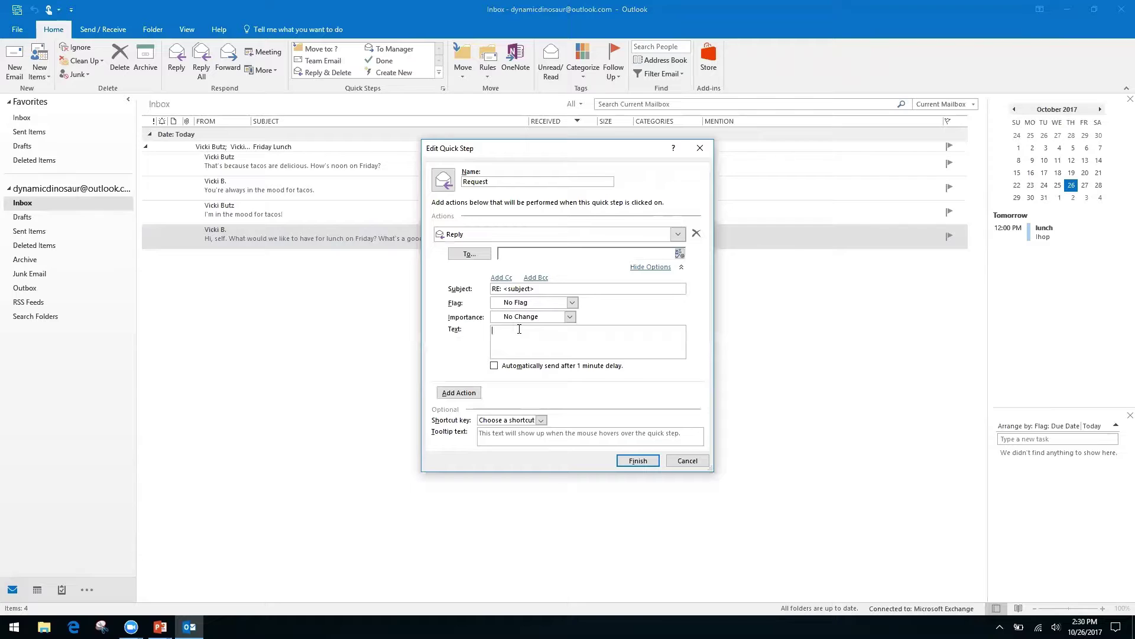
text(H)
text(ello,)
text( thanks)
text(you for your reques)
text(t. We have receive i)
text(t, and it is be)
text(ing processed by )
text(our)
text( team.)
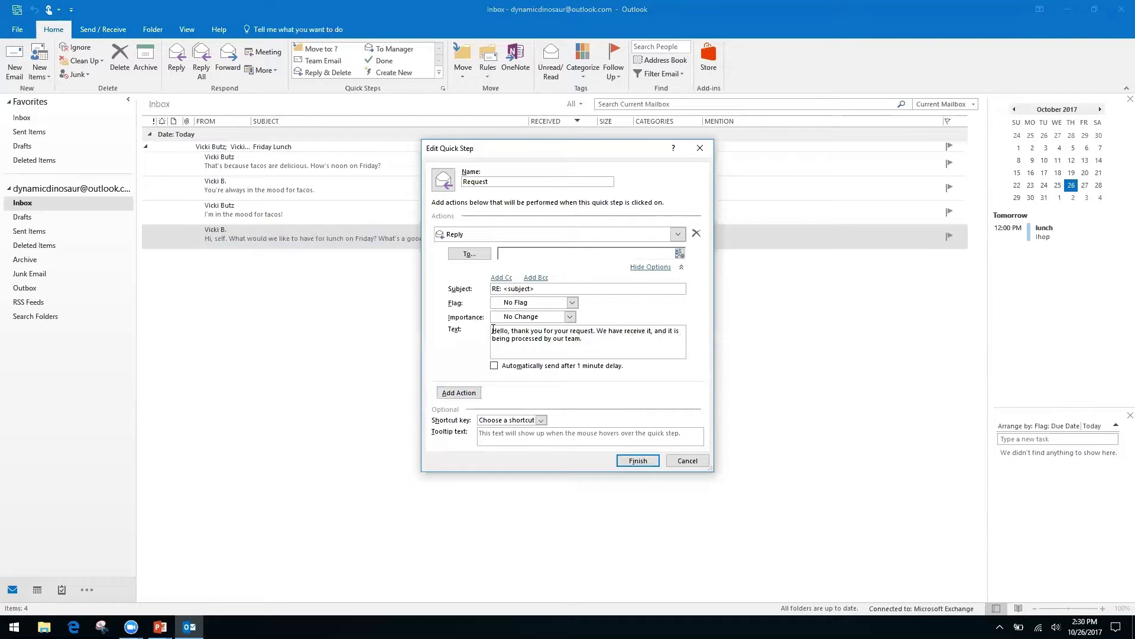
- Dismiss the Cc field menus and collapse the Reply action's recipient, subject and text details
click(502, 280)
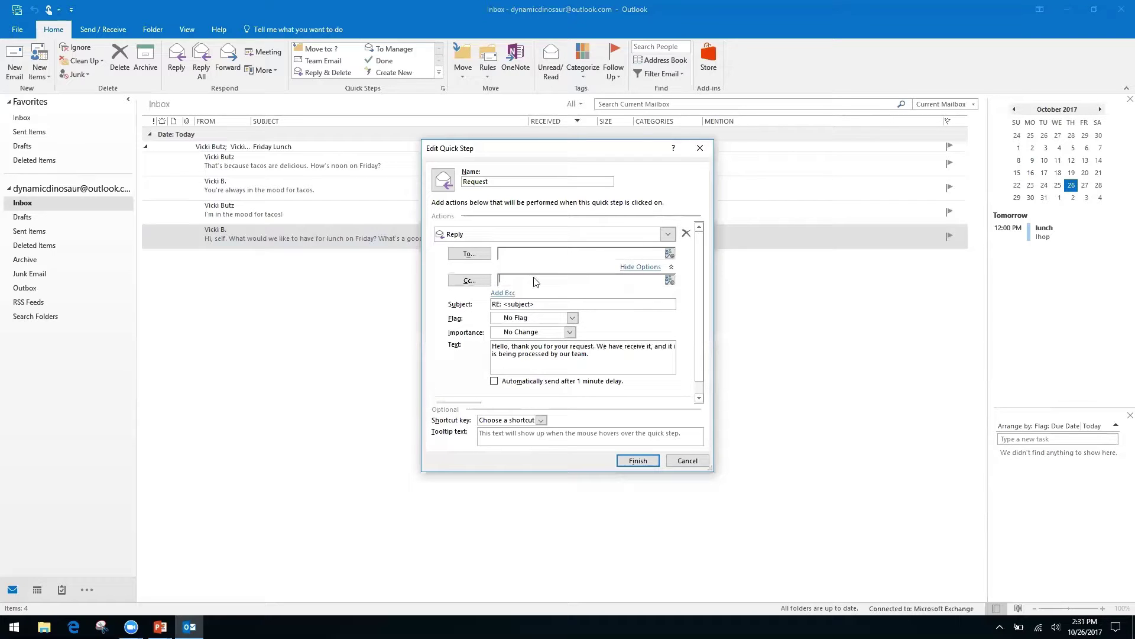
right_click(602, 282)
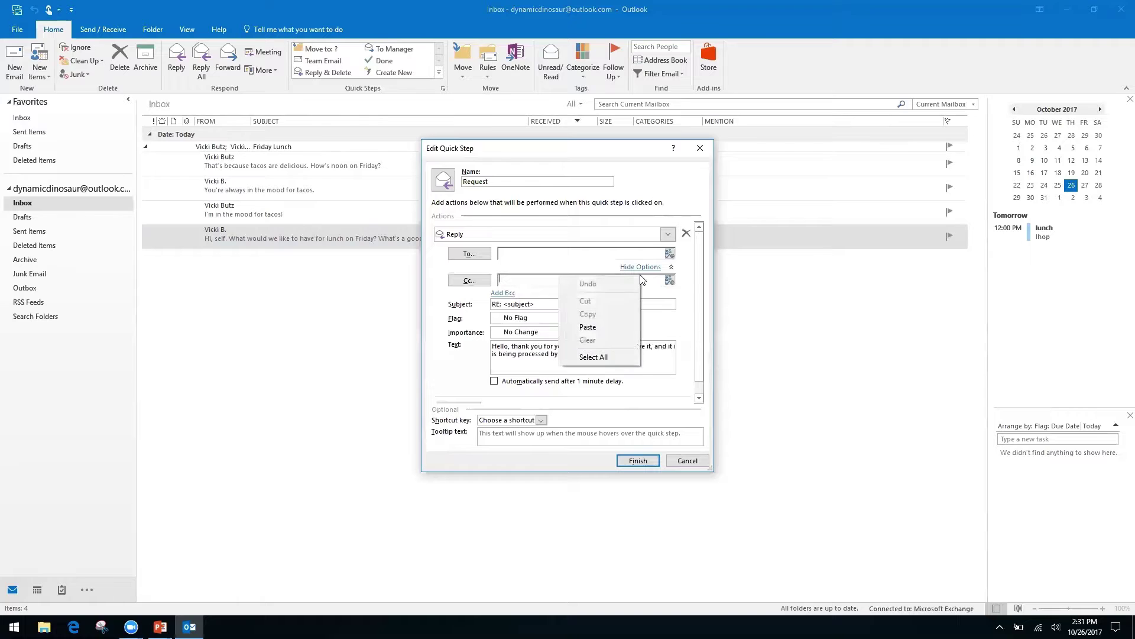
click(441, 317)
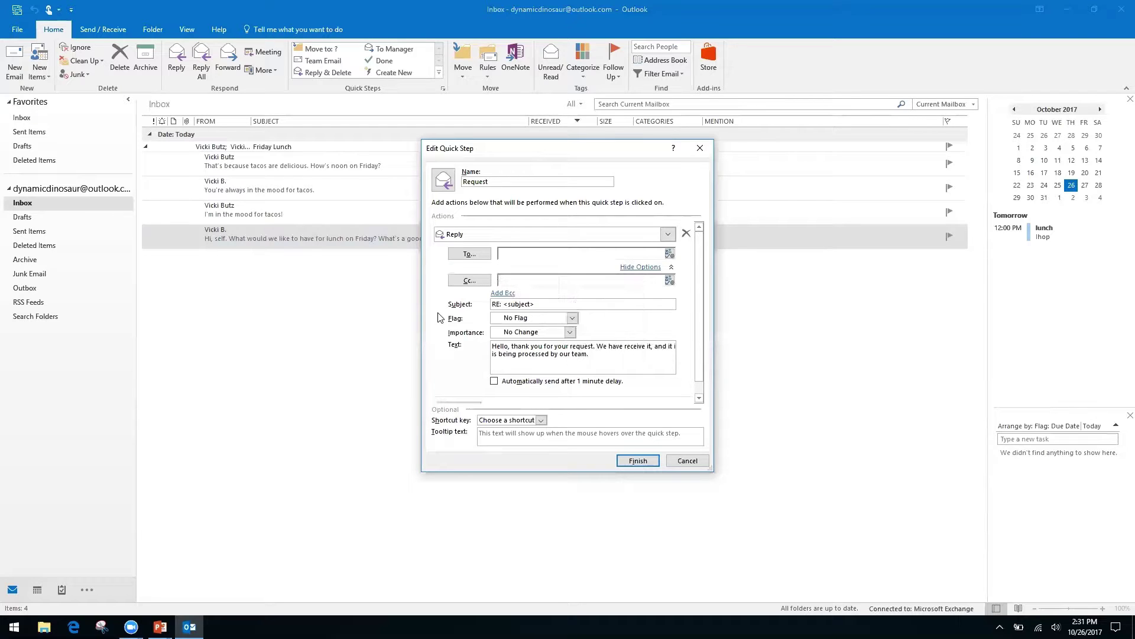
right_click(521, 280)
click(551, 281)
right_click(551, 282)
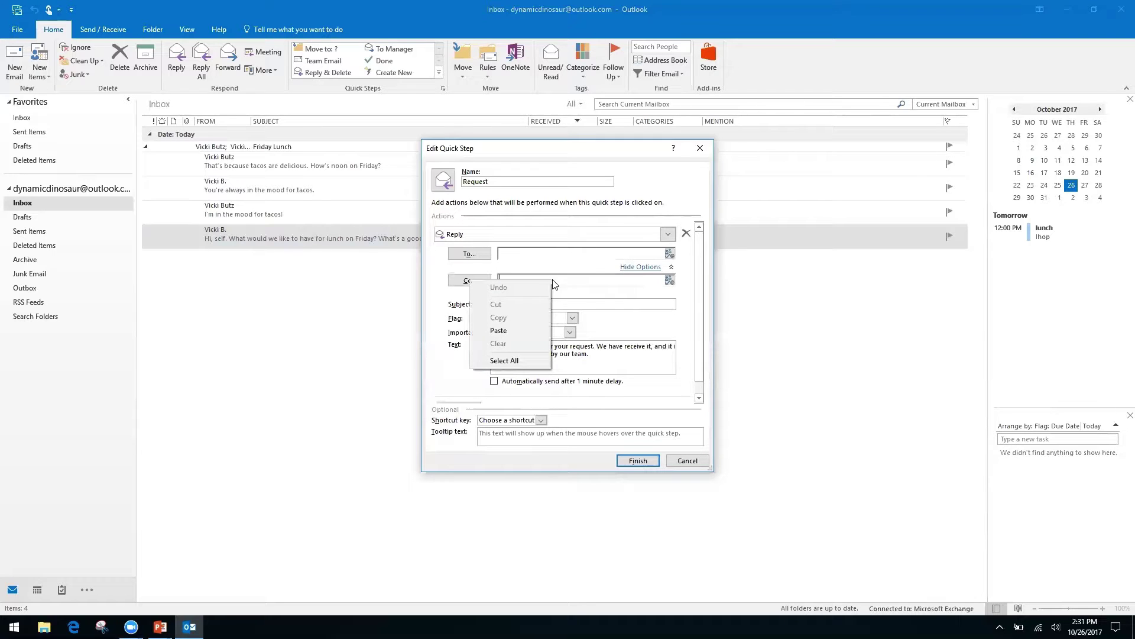
click(449, 338)
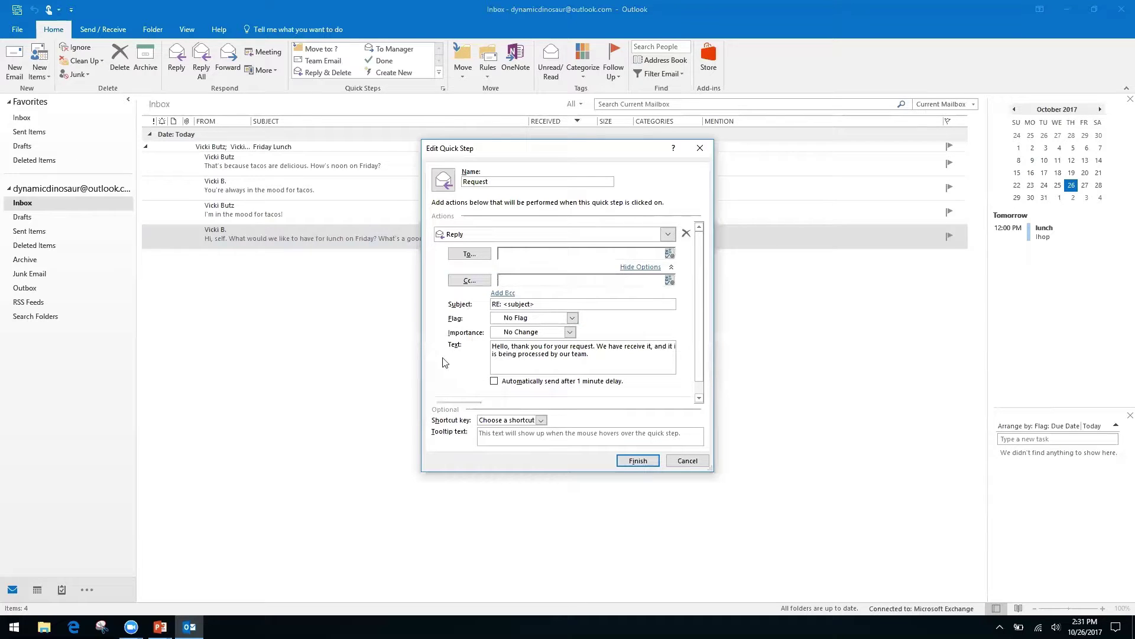
click(645, 267)
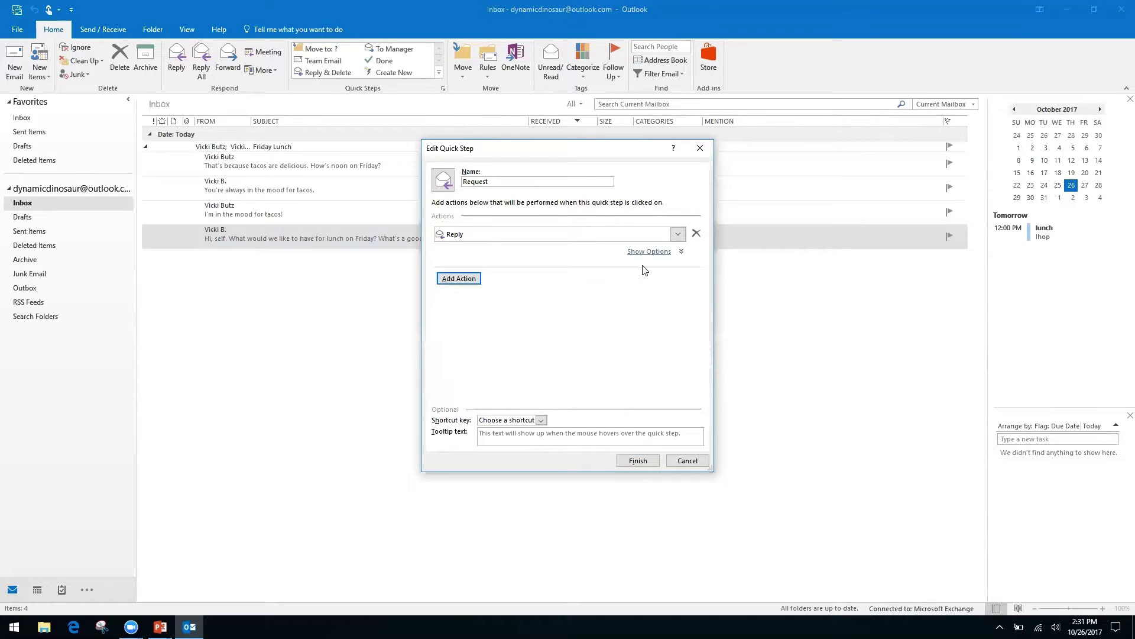
- Add a second action to the Request quick step that forwards the message
click(471, 278)
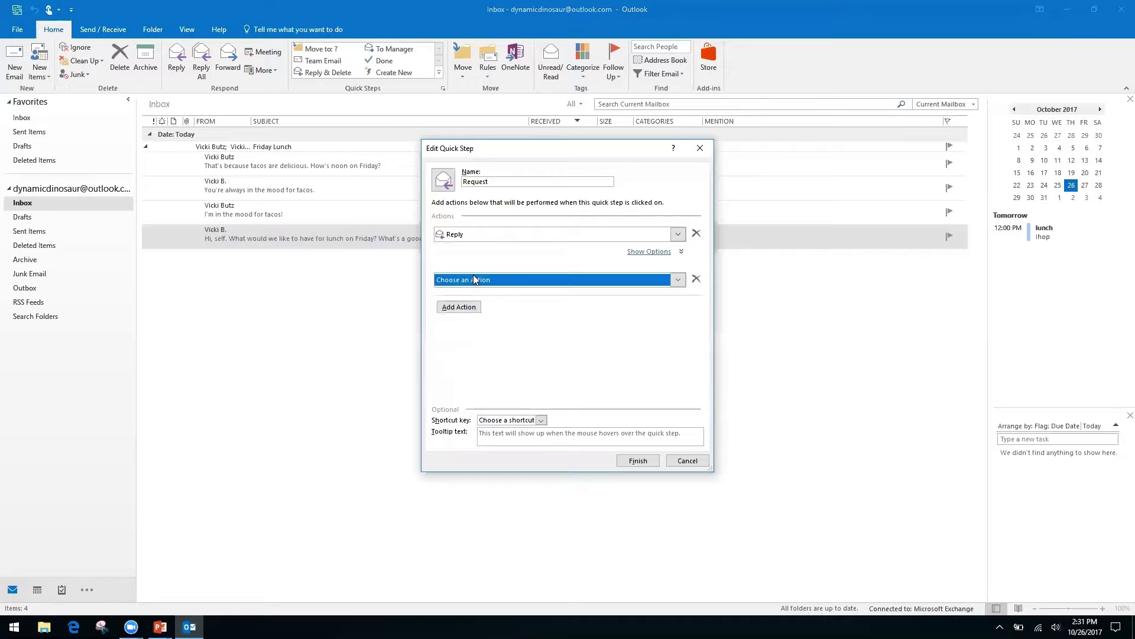
click(679, 280)
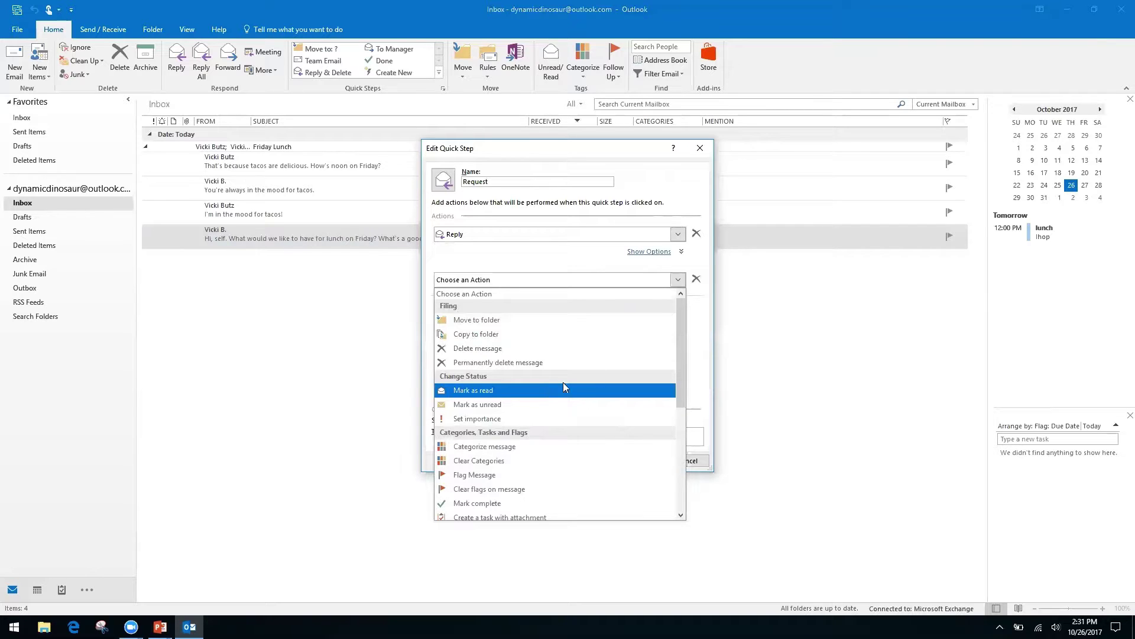
drag(676, 347, 677, 449)
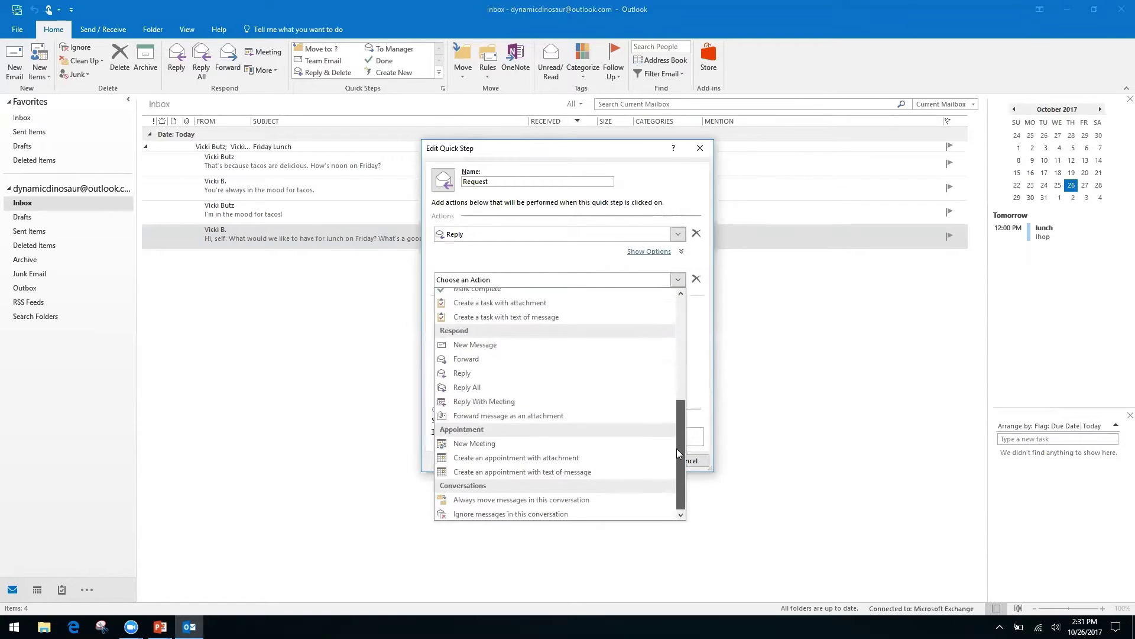
click(479, 358)
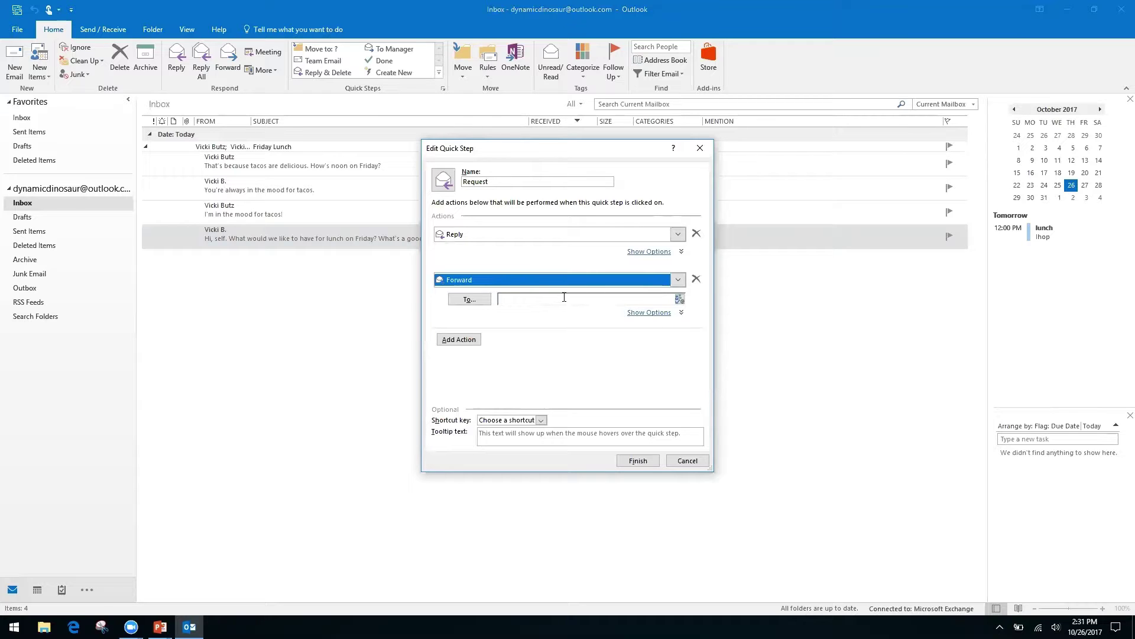
- Enter the contact's e-mail address as forward recipient, assign CTRL+SHIFT+2, and save the quick step
click(565, 298)
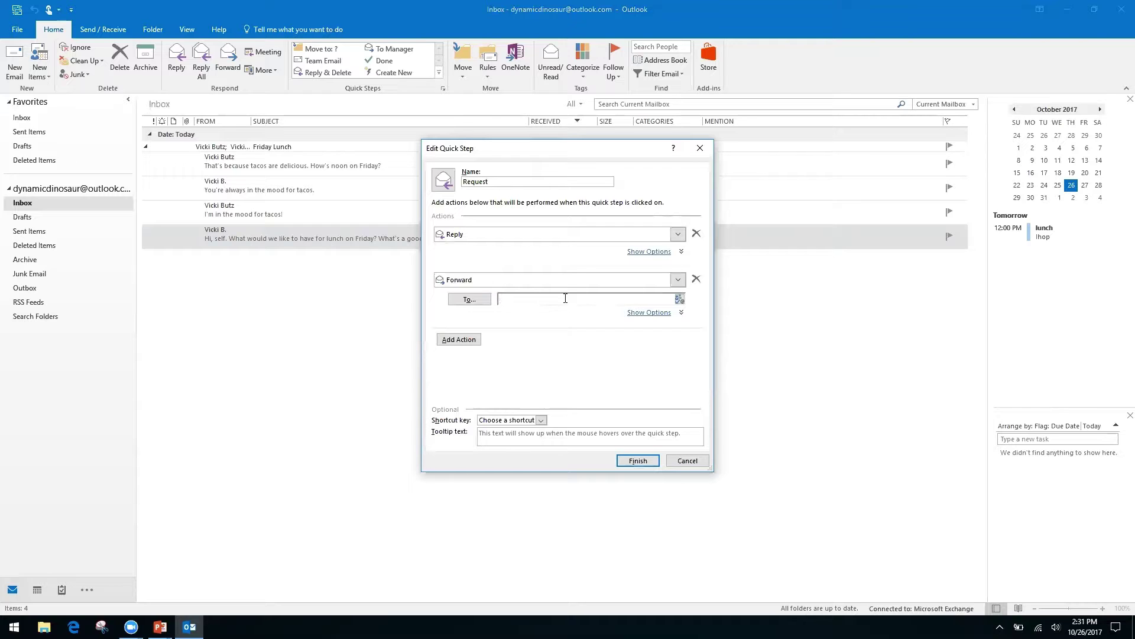
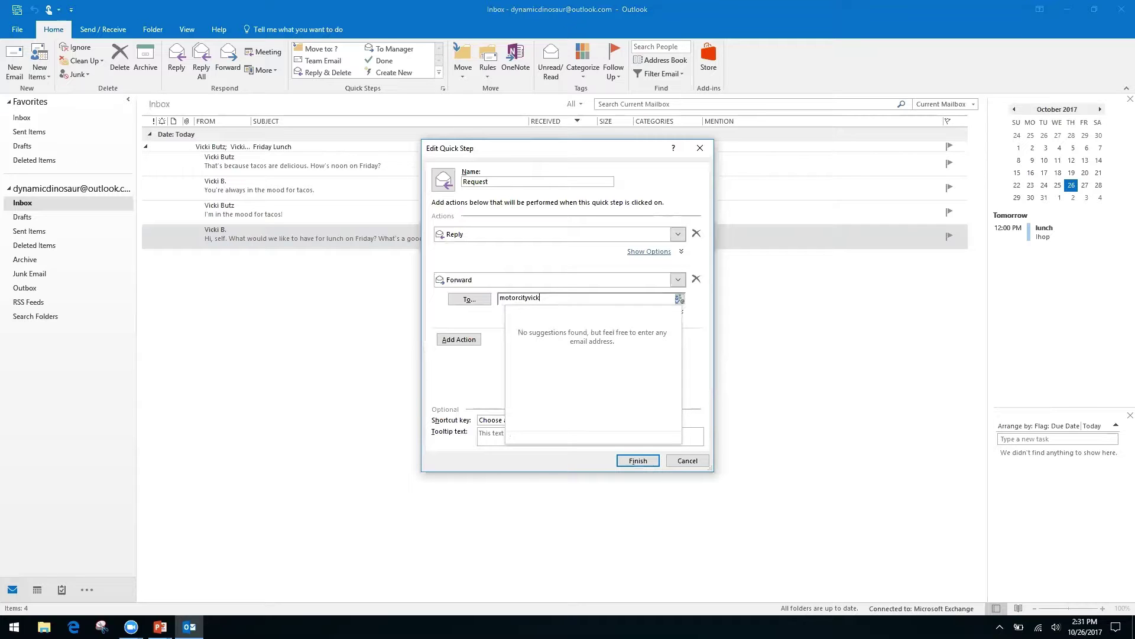
key(Tab)
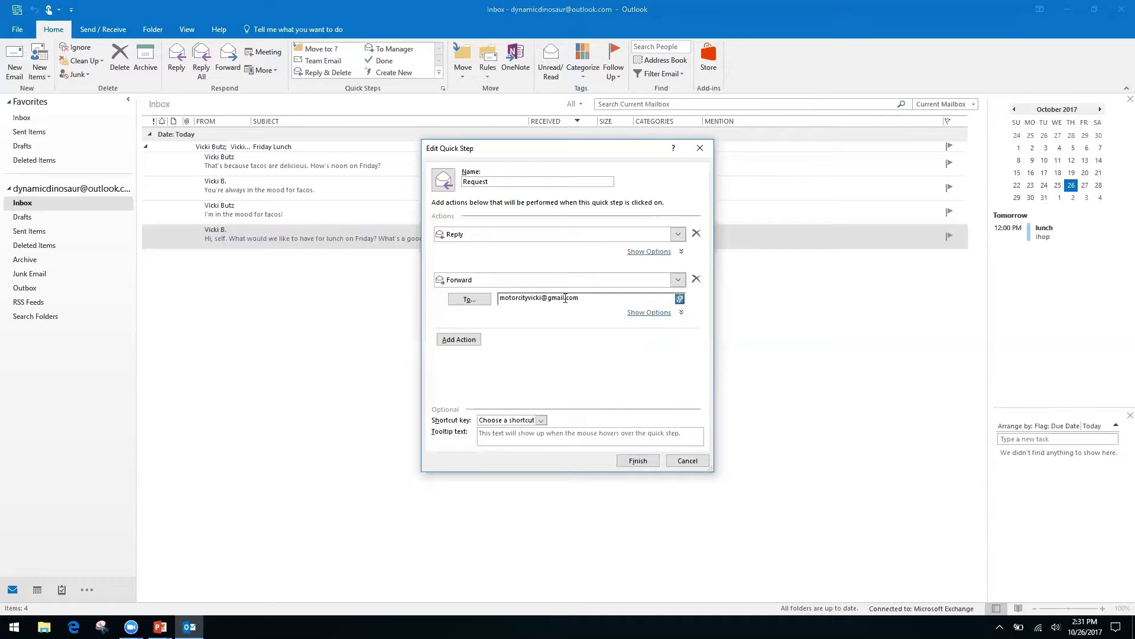
click(543, 421)
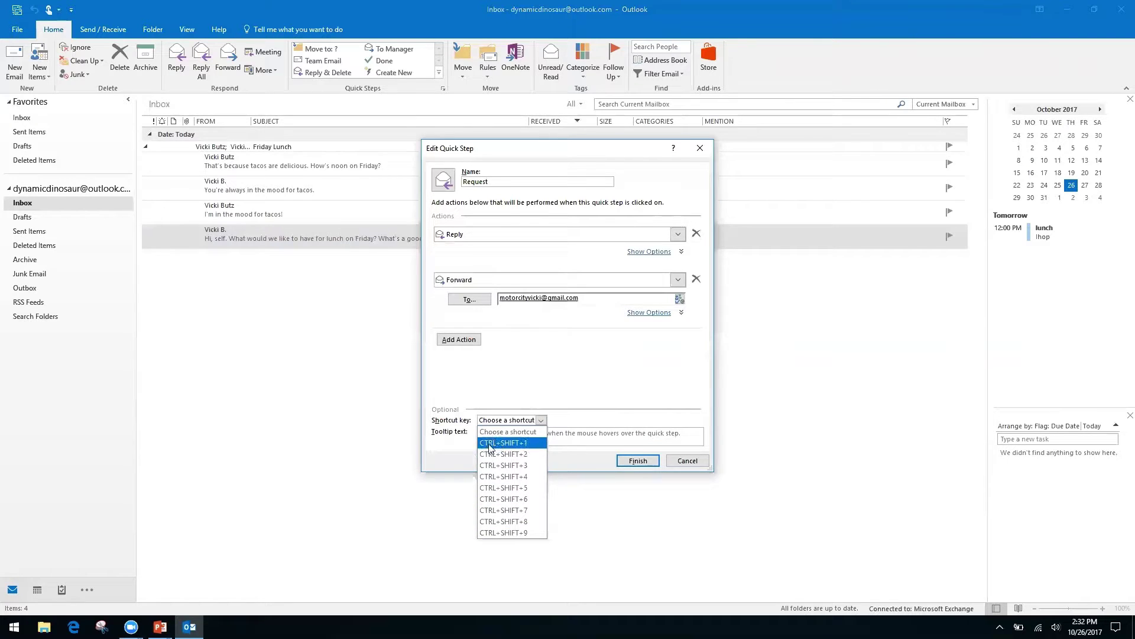
click(520, 454)
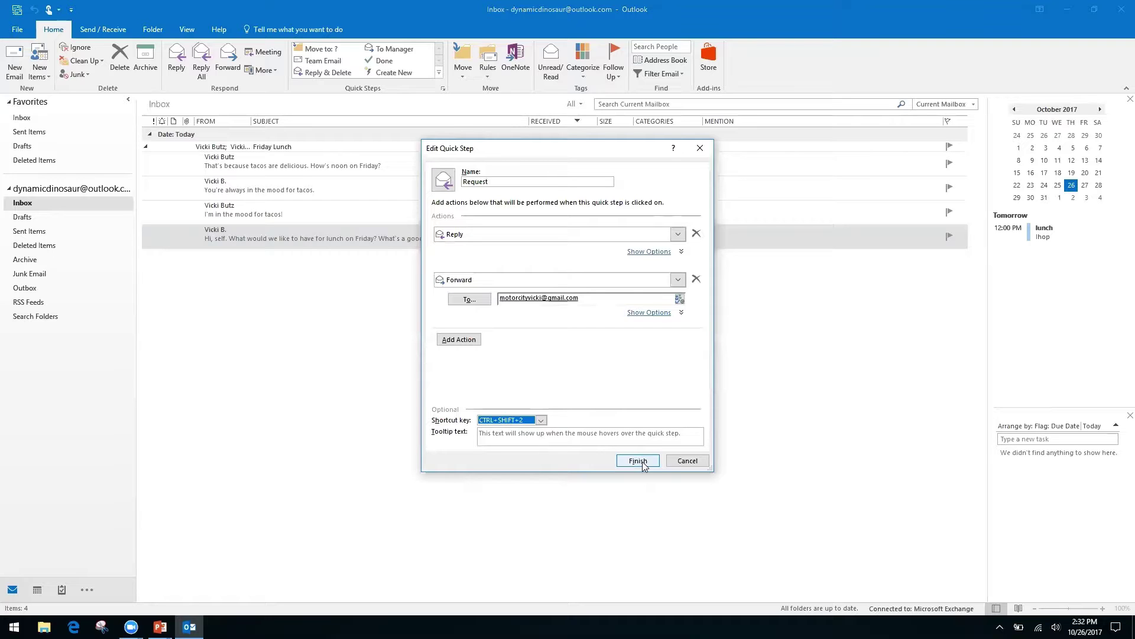
click(639, 461)
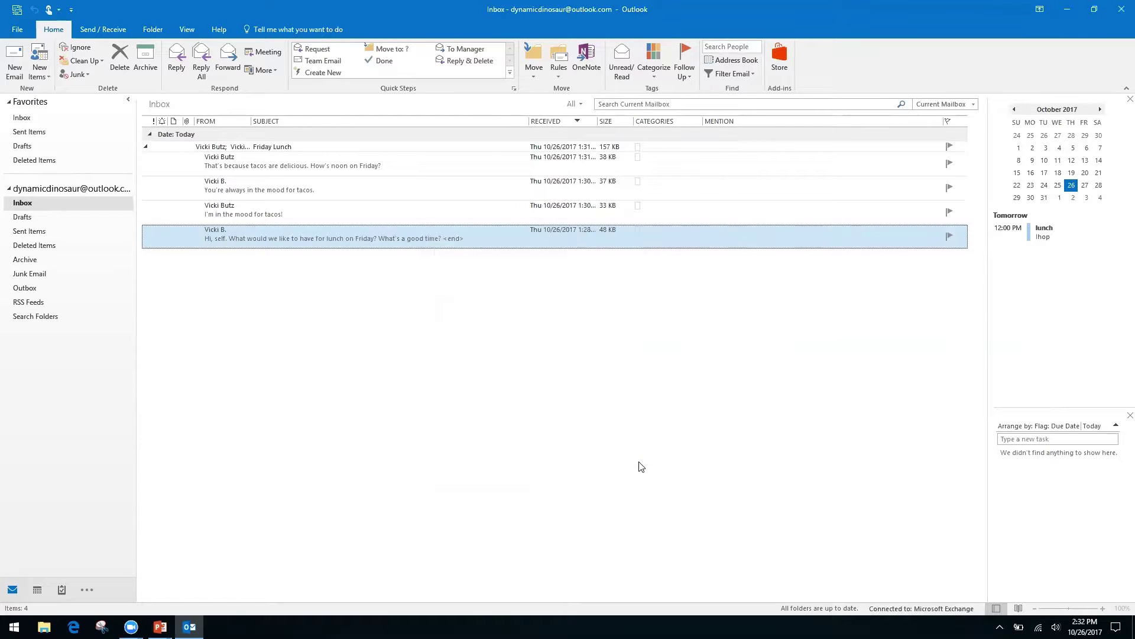
click(308, 210)
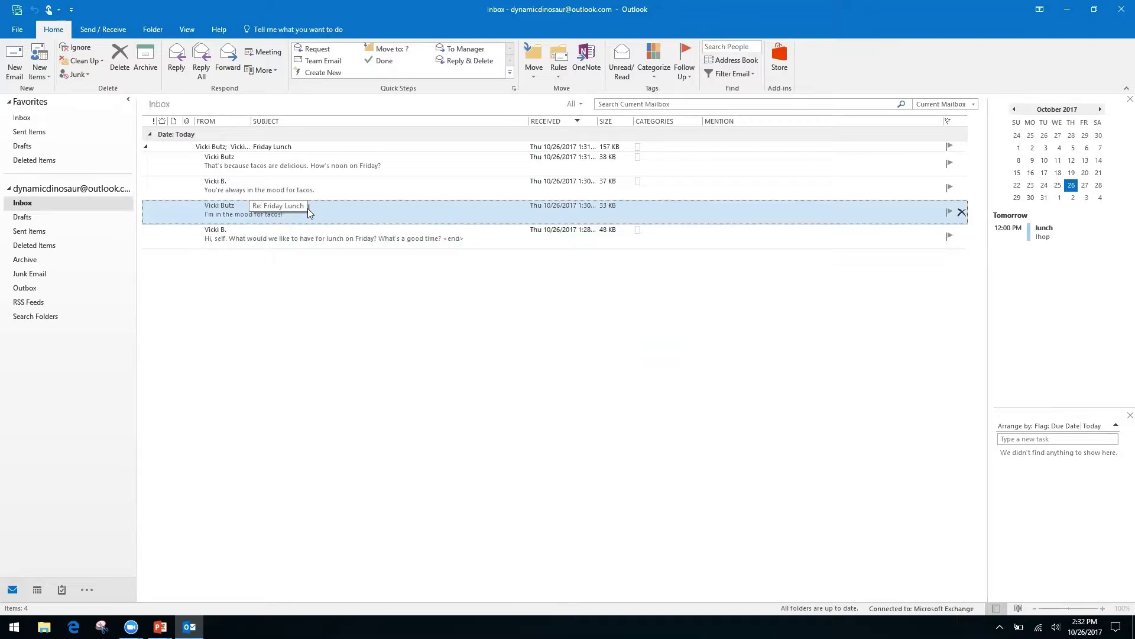
double_click(308, 209)
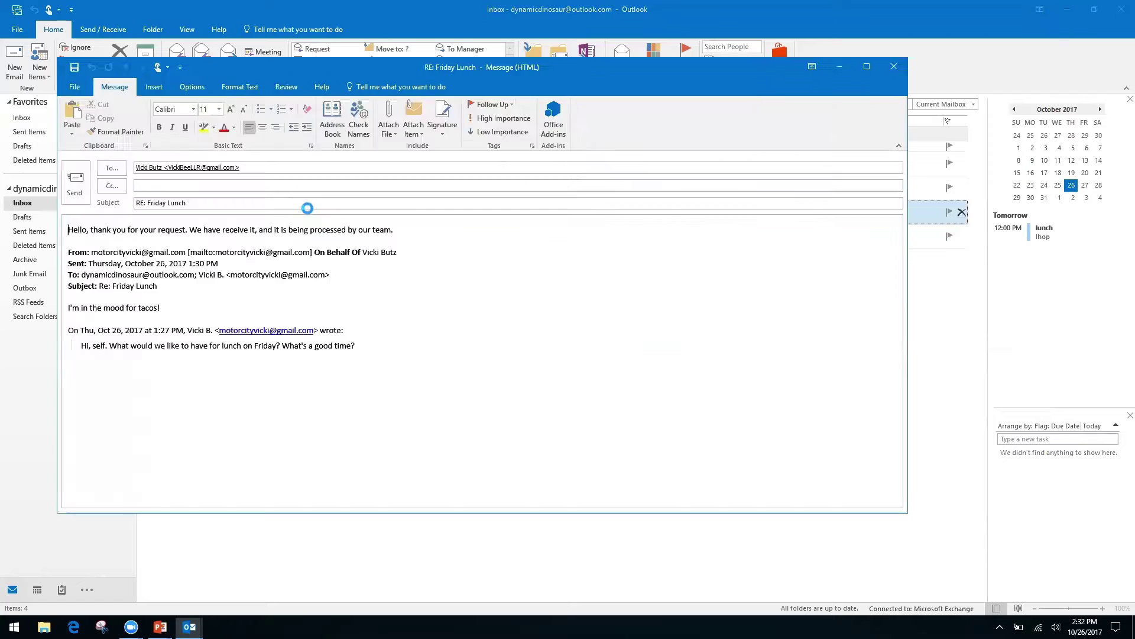
key(ctrl+f)
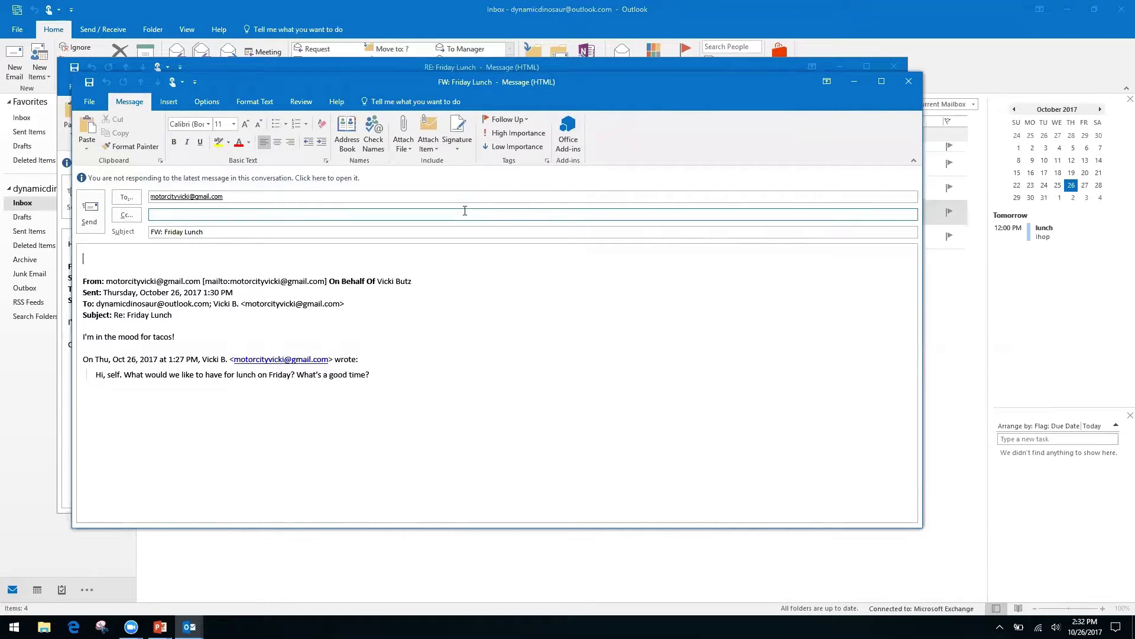
click(908, 84)
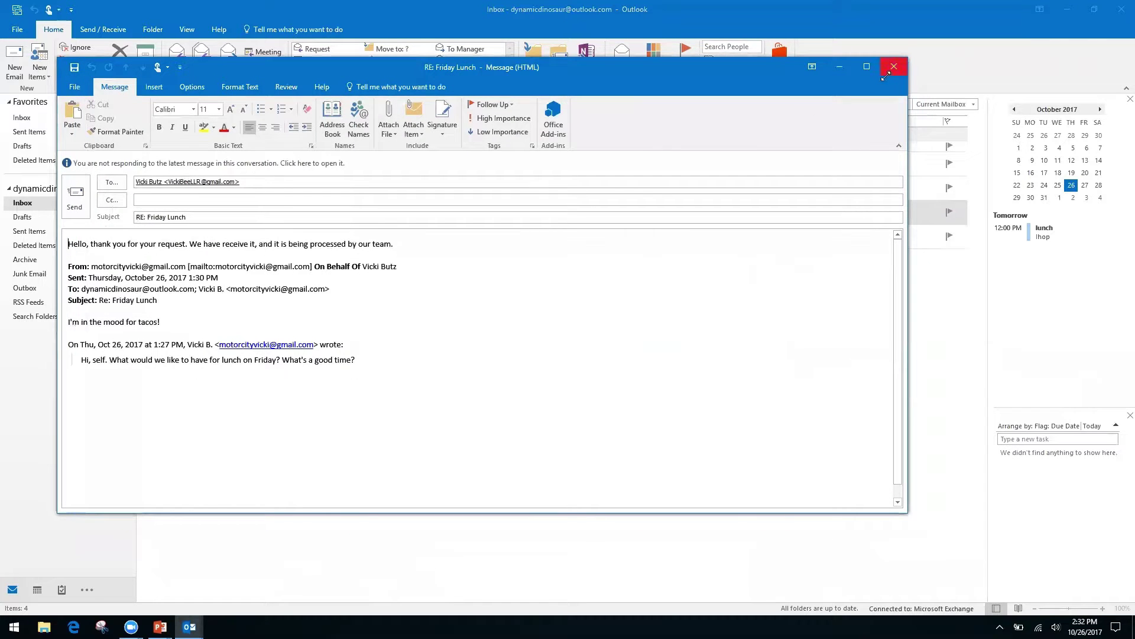
click(895, 67)
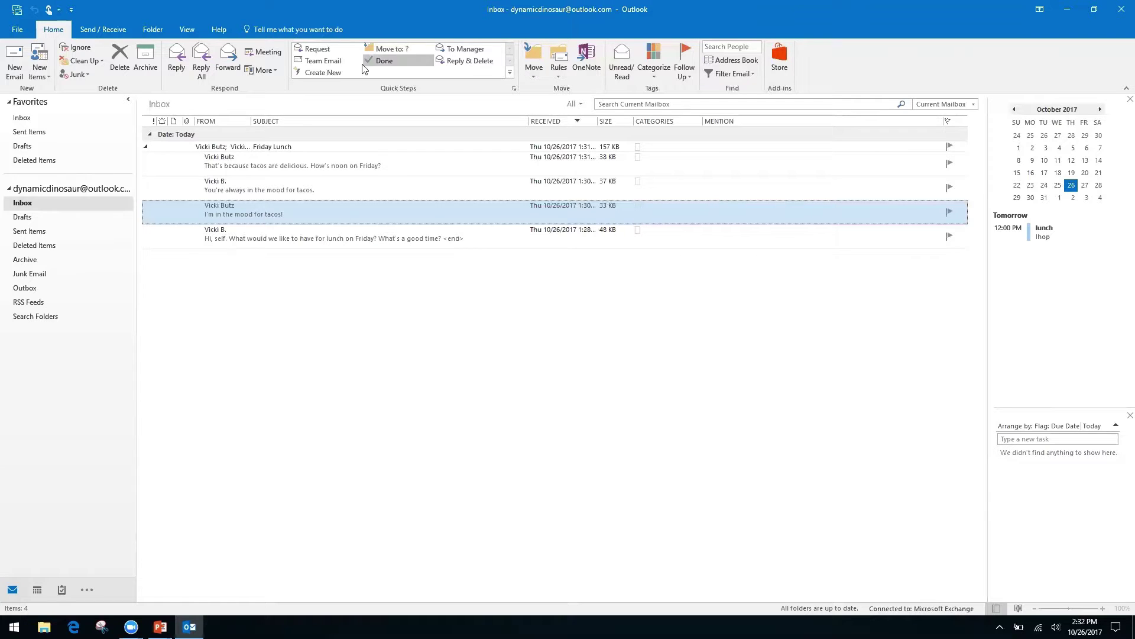
- Create a new quick step and name it Folders
click(334, 71)
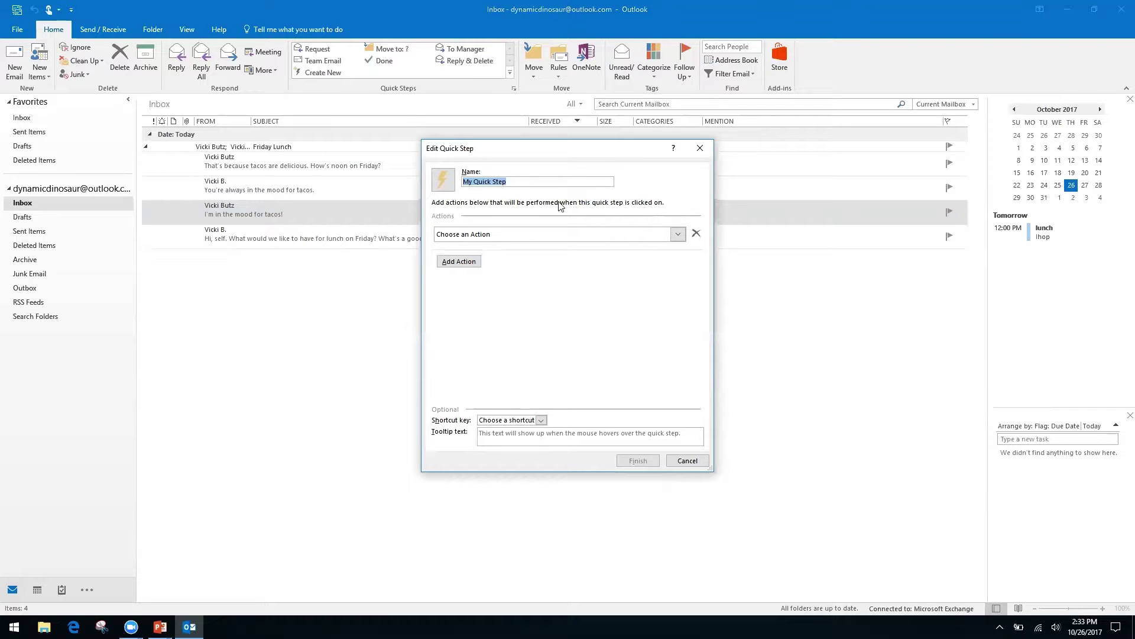
click(516, 181)
triple_click(517, 181)
text(Folders)
- Give it a Move to folder action, postpone a Windows update notice, and open its folder choices
click(674, 234)
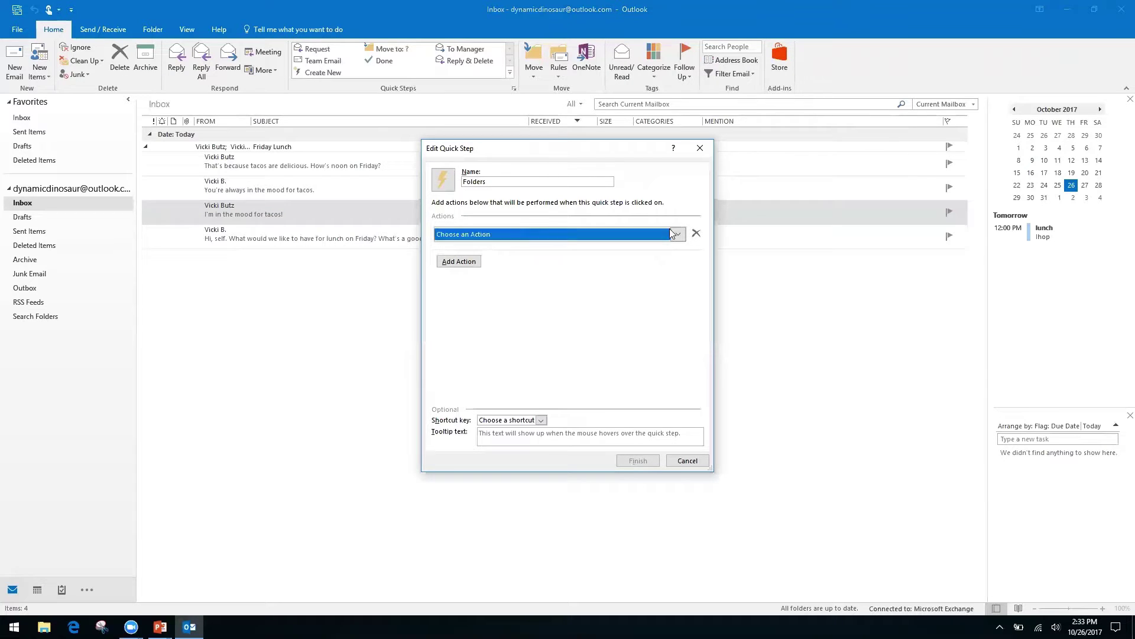
click(532, 274)
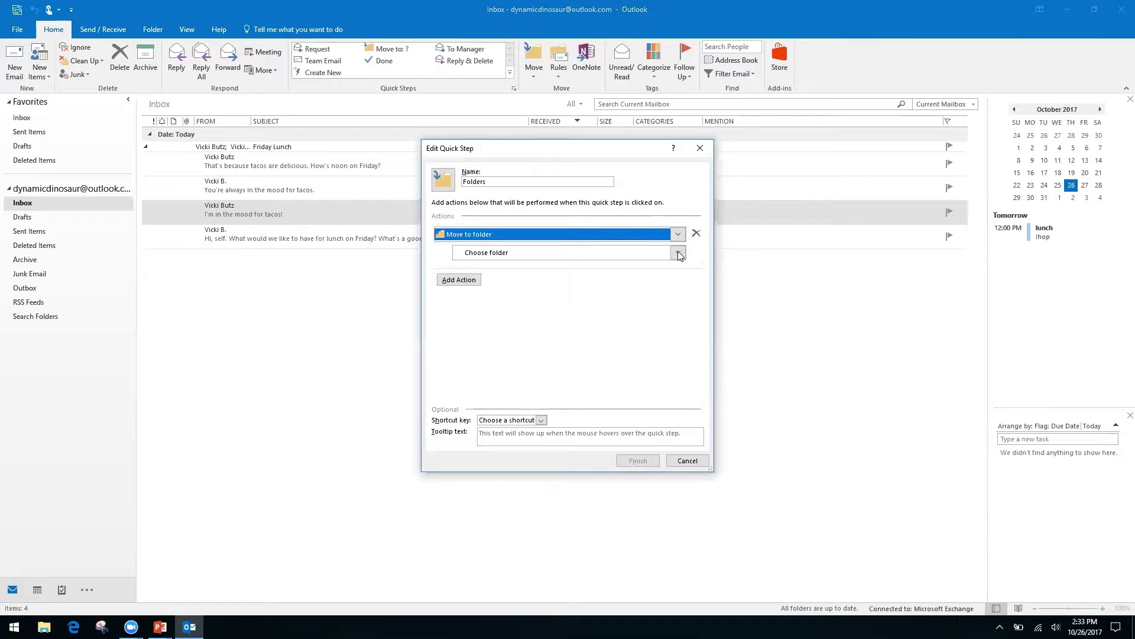
click(23, 352)
click(695, 461)
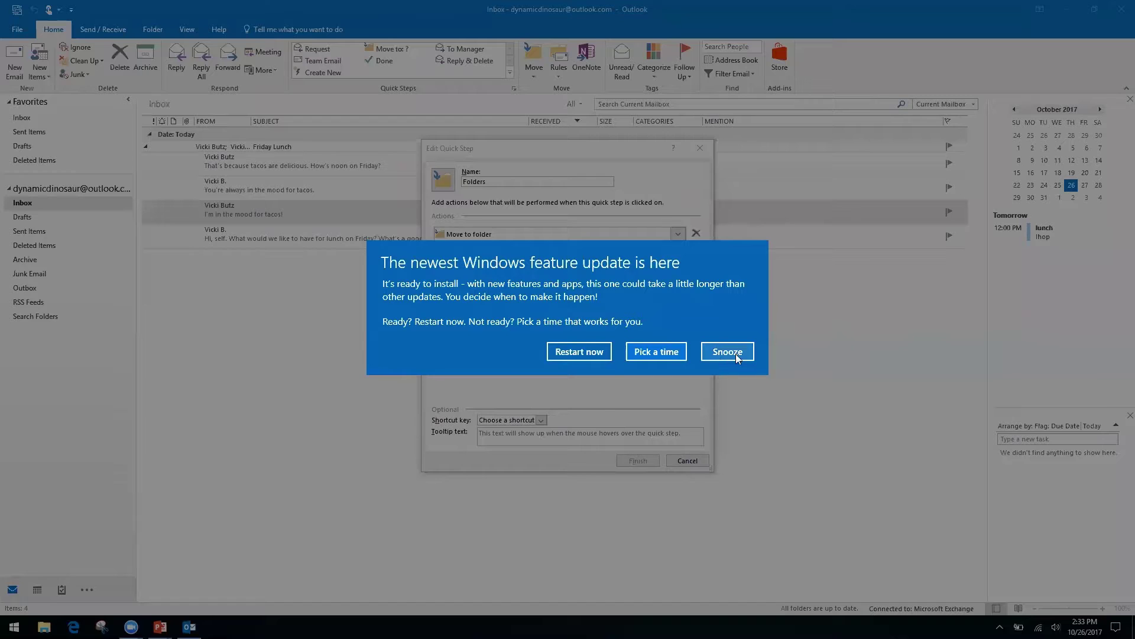
click(728, 352)
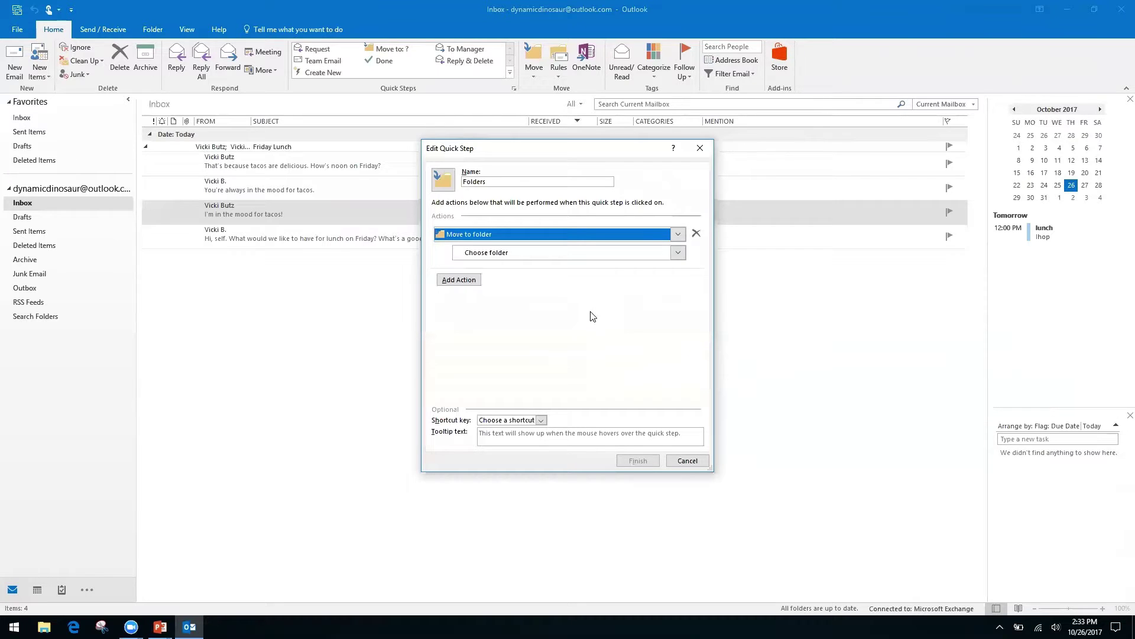
click(479, 258)
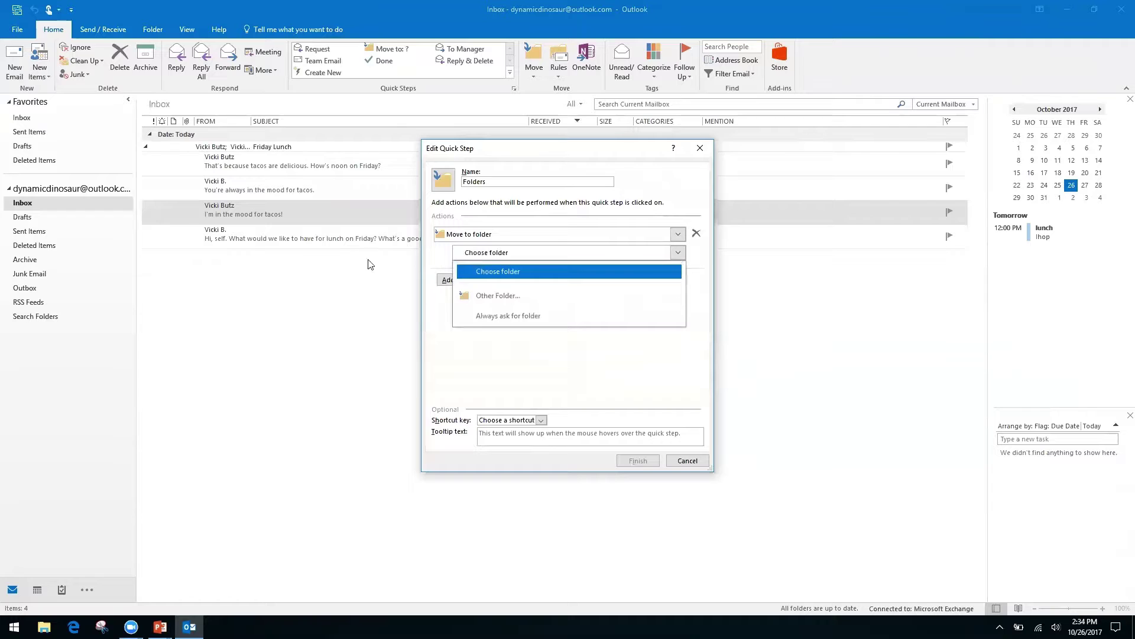
- Create a new Finances folder and set it as the quick step's destination
click(517, 296)
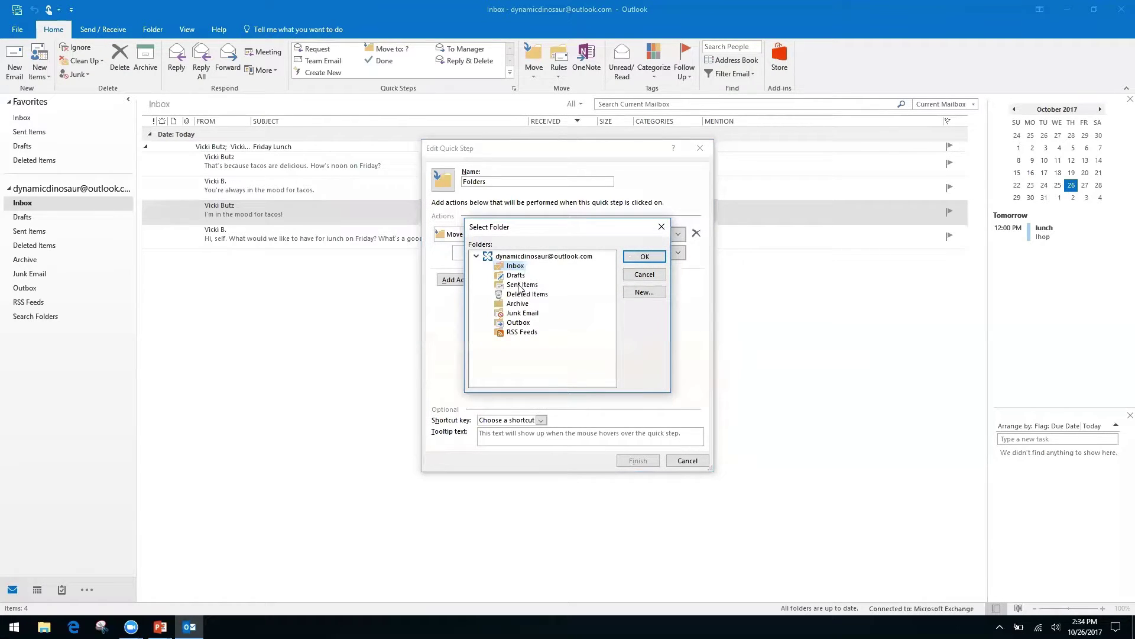
click(643, 294)
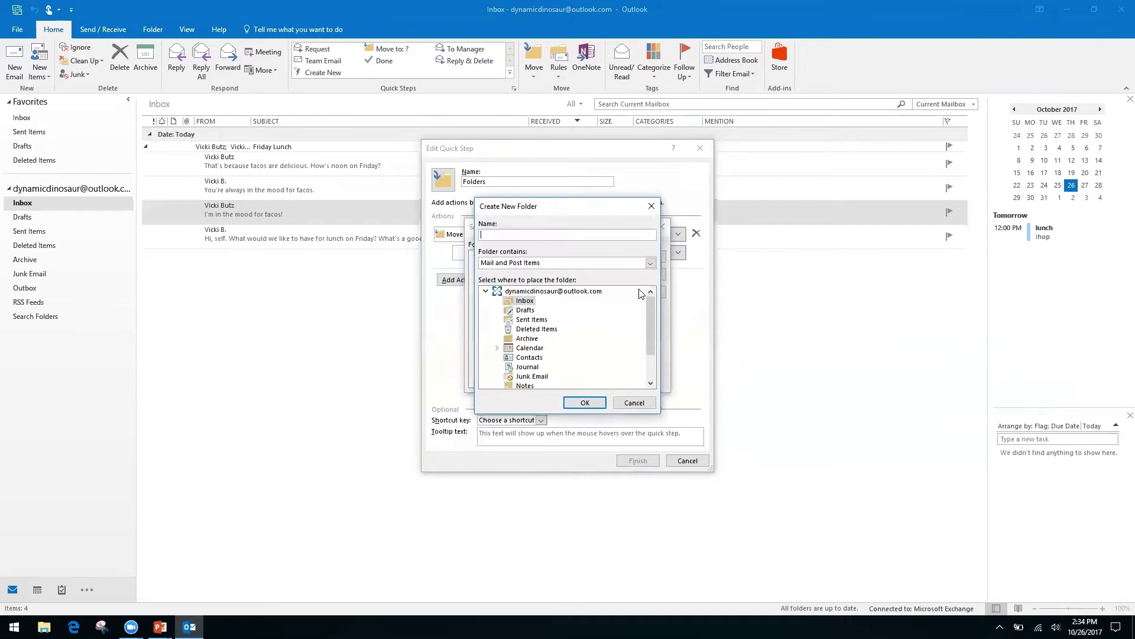
text(Finances)
click(585, 402)
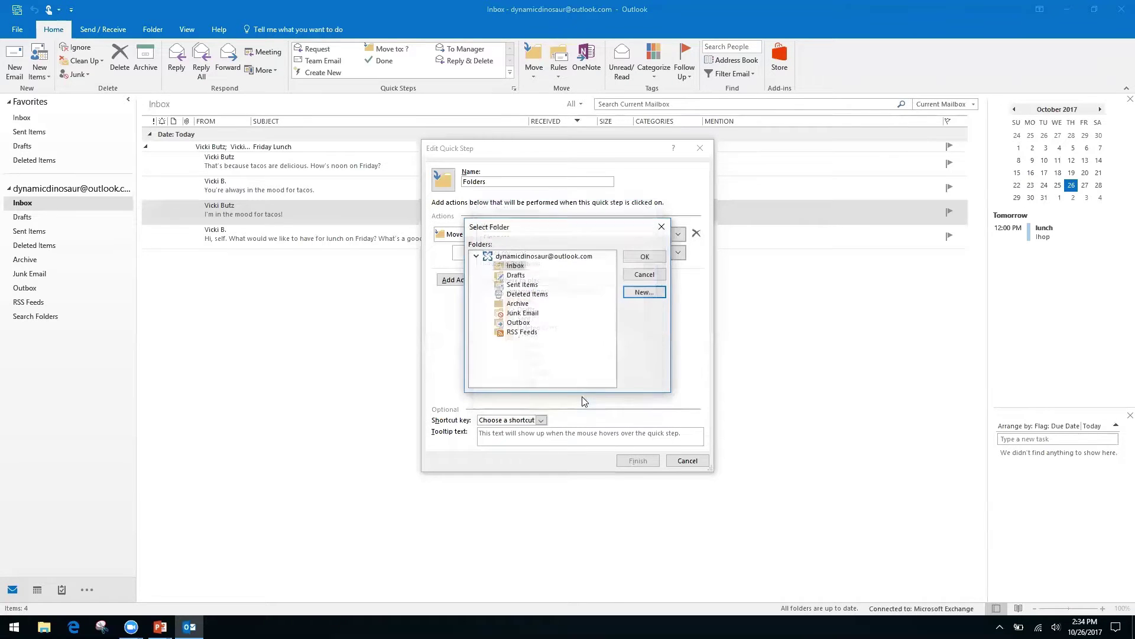
click(654, 260)
- Rename the quick step to Finances and save it
double_click(513, 178)
click(512, 177)
text(Fina)
key(BackSpace)
key(BackSpace)
key(BackSpace)
key(BackSpace)
key(BackSpace)
key(BackSpace)
key(BackSpace)
key(BackSpace)
key(BackSpace)
key(BackSpace)
text(Finances)
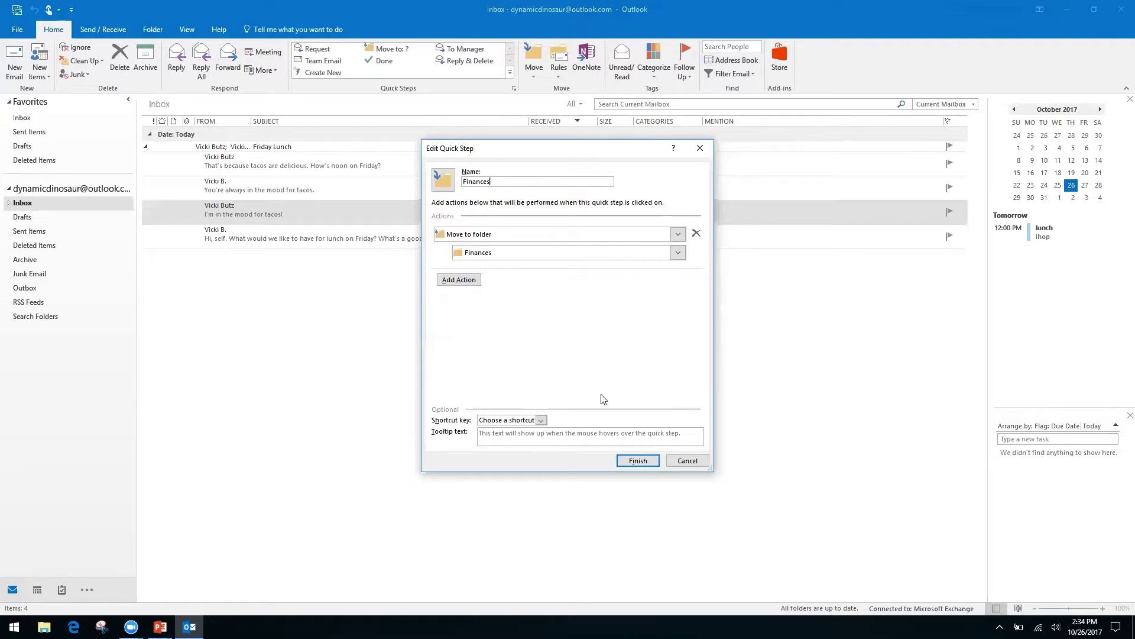
click(638, 462)
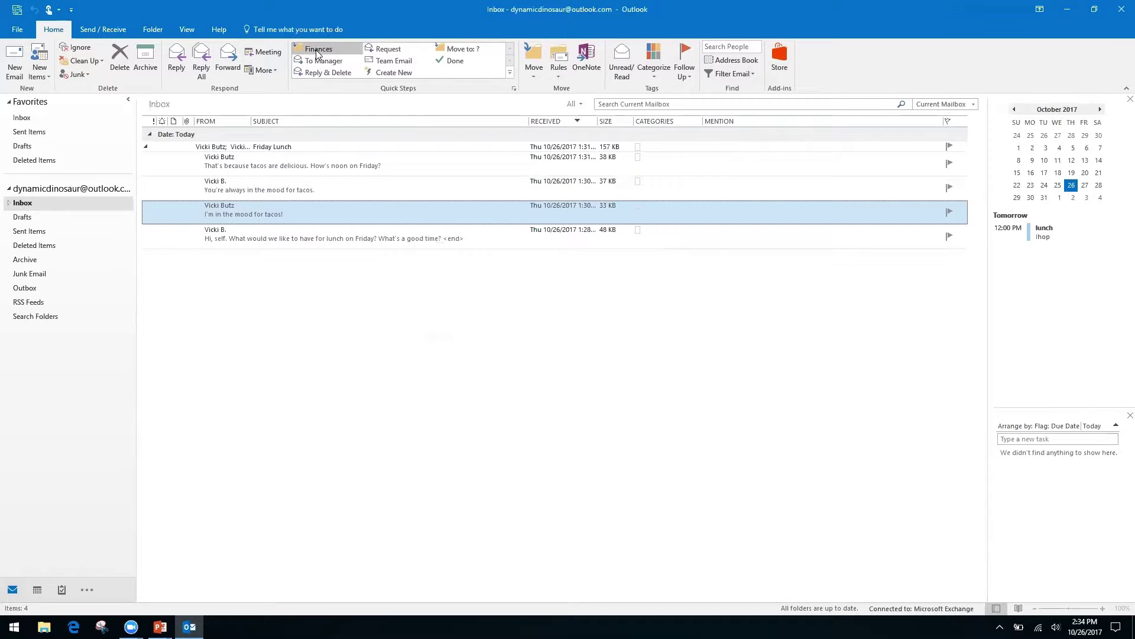
- Apply the Finances quick step to the tacos message, verify it in Inbox > Finances, then return to Inbox
click(320, 51)
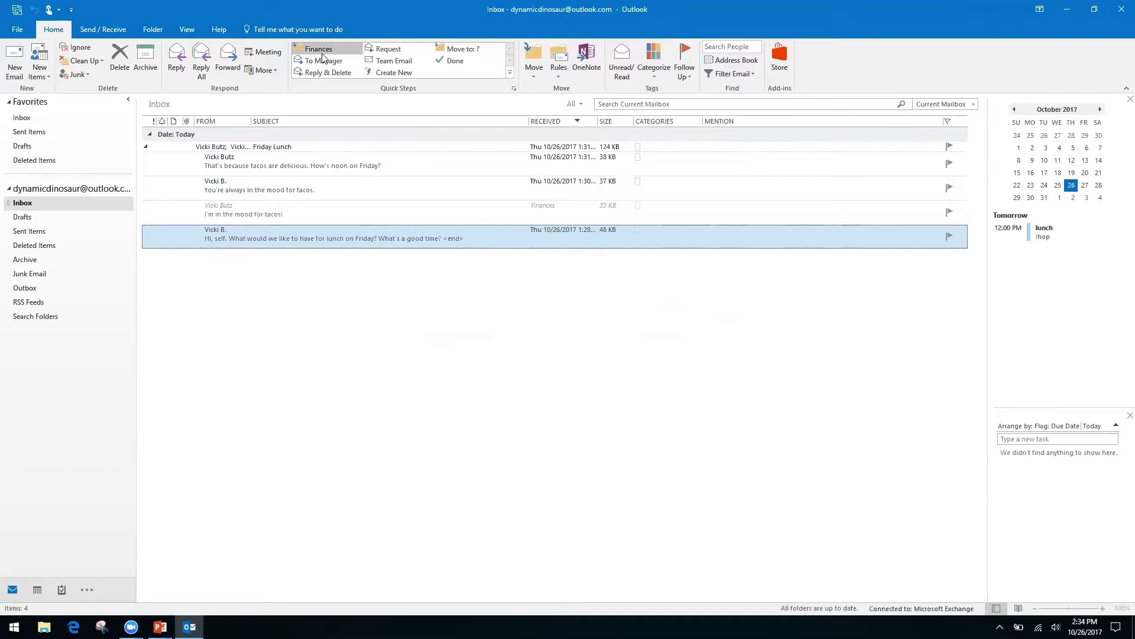
click(9, 204)
click(34, 217)
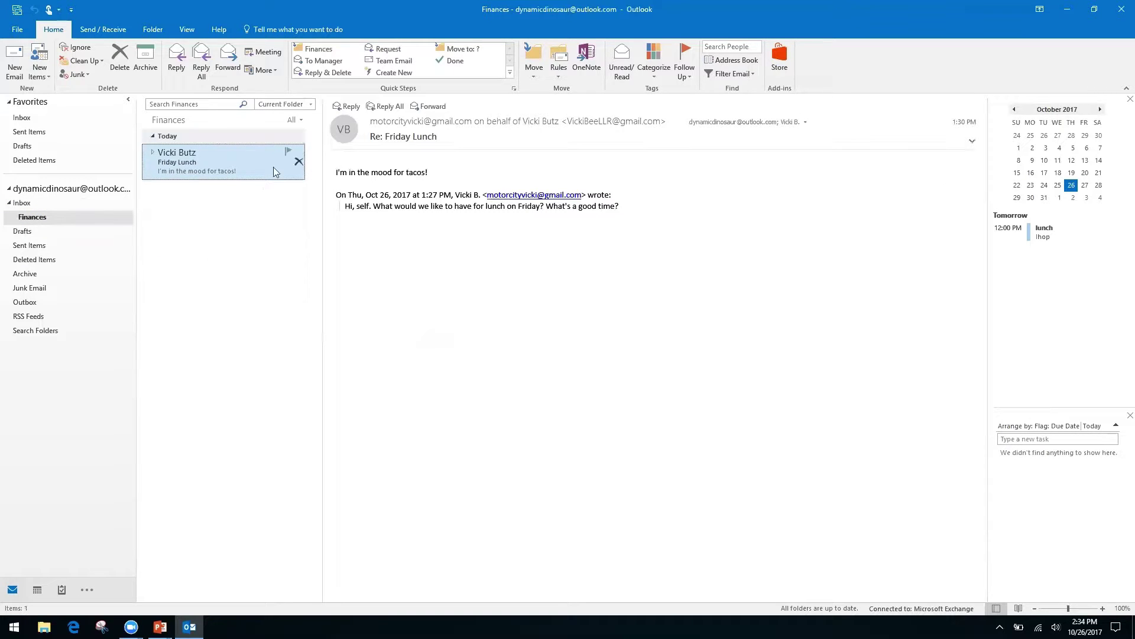
click(23, 204)
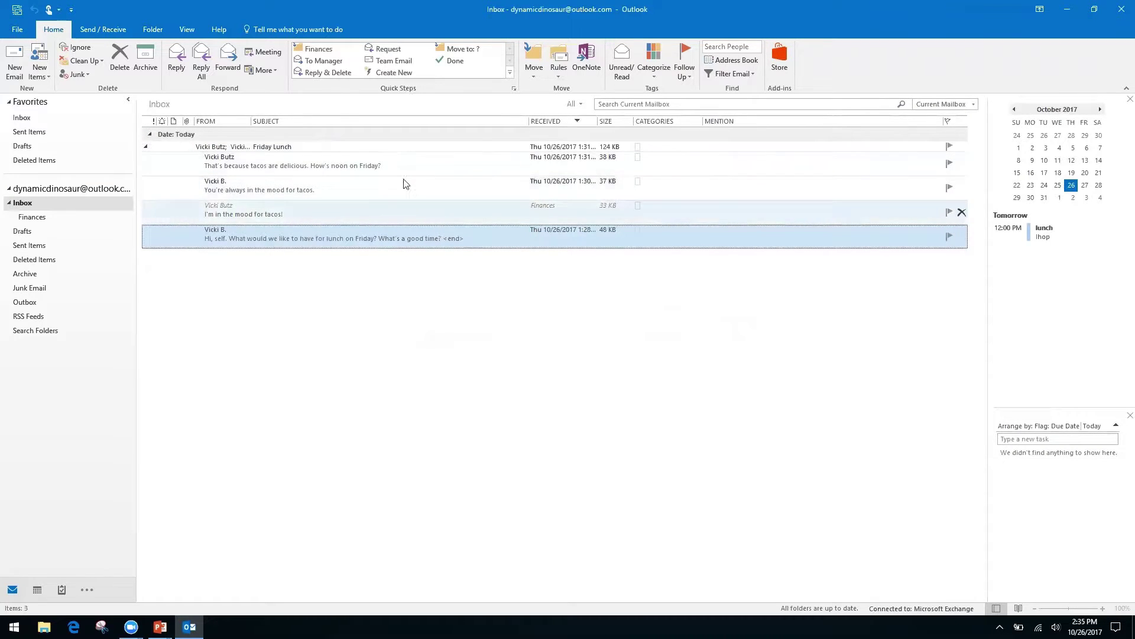
click(148, 151)
click(147, 149)
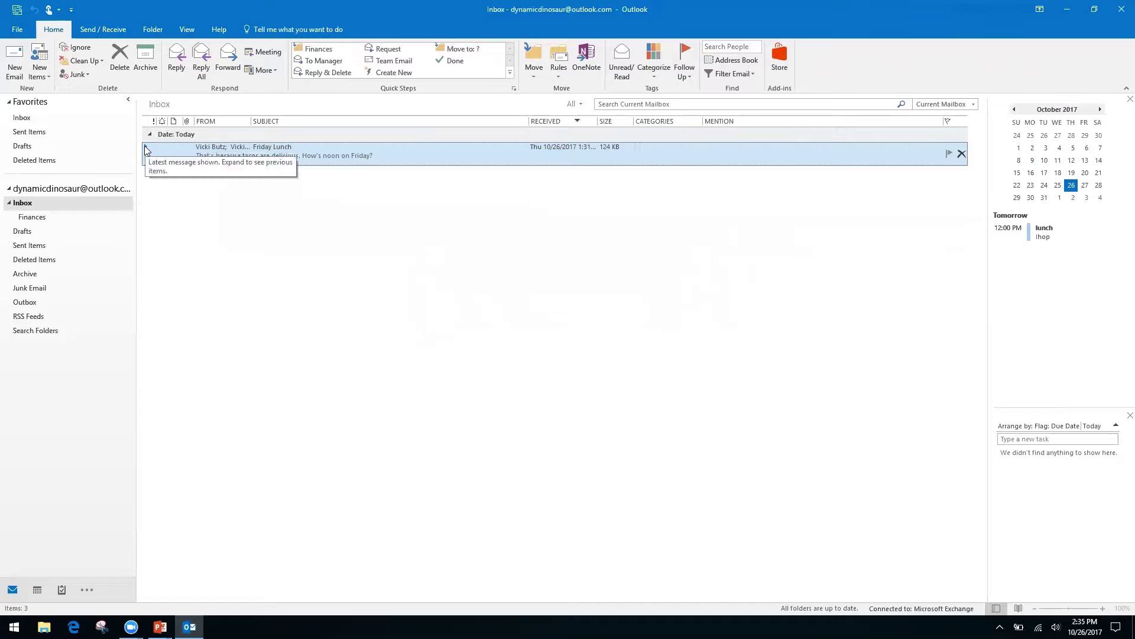
- Expand the Friday Lunch conversation and delete the 'You're always in the mood for tacos.' message
drag(140, 147, 140, 159)
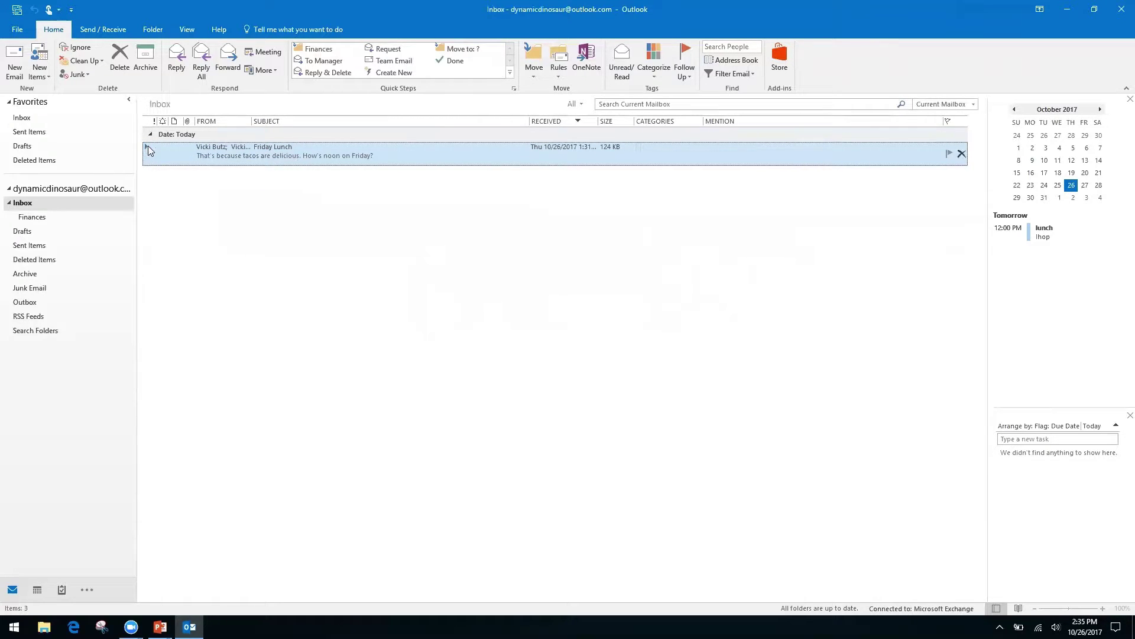
double_click(149, 148)
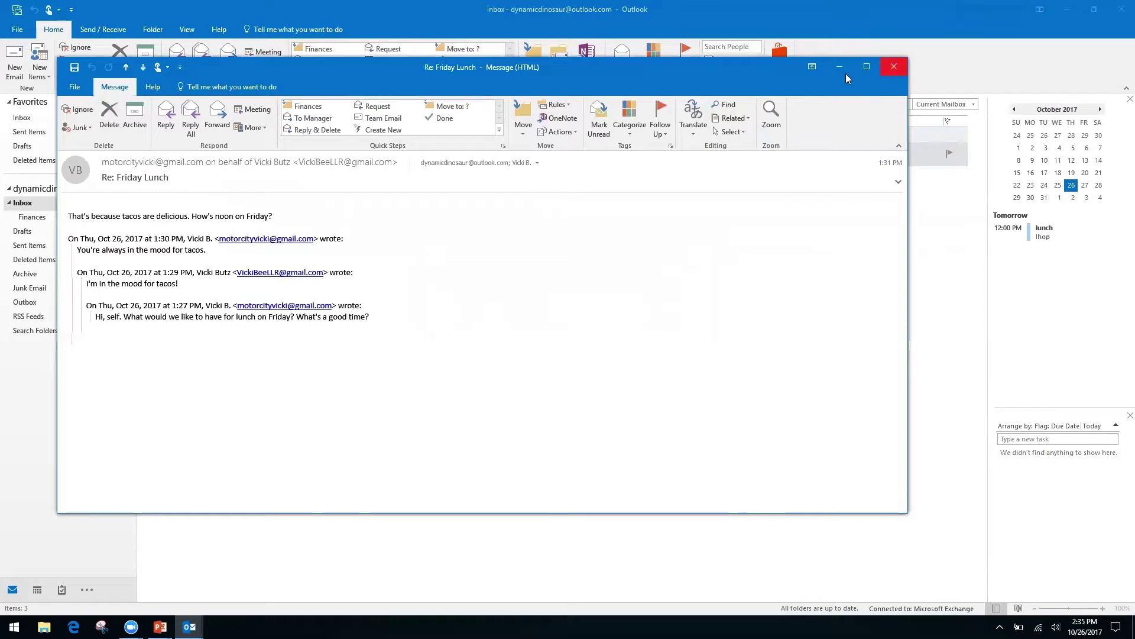
click(894, 67)
click(146, 146)
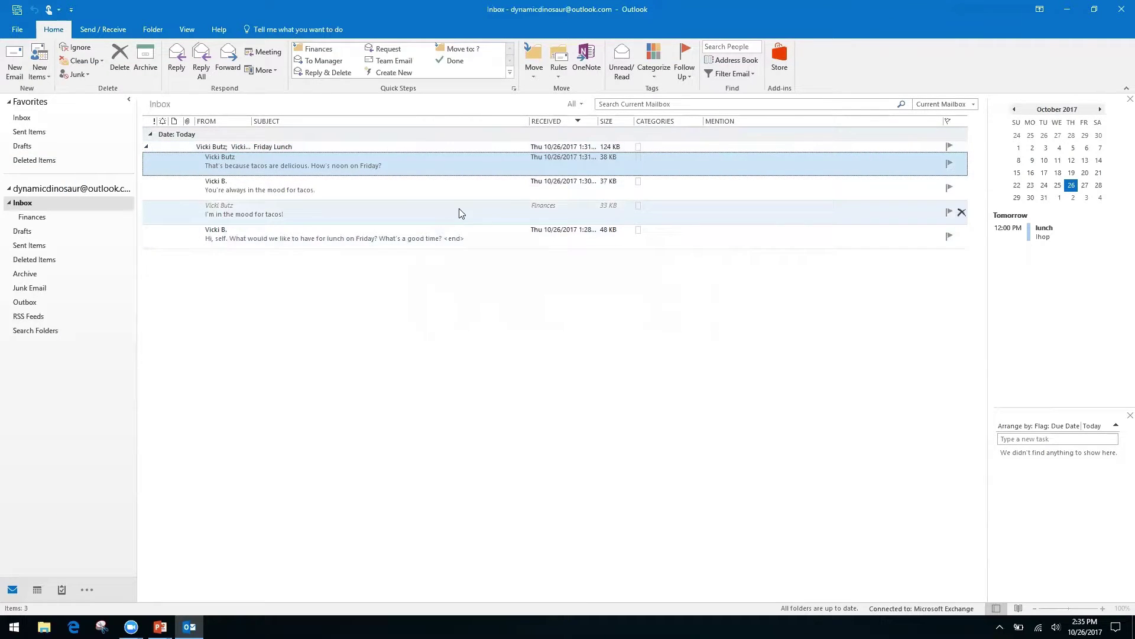
click(402, 211)
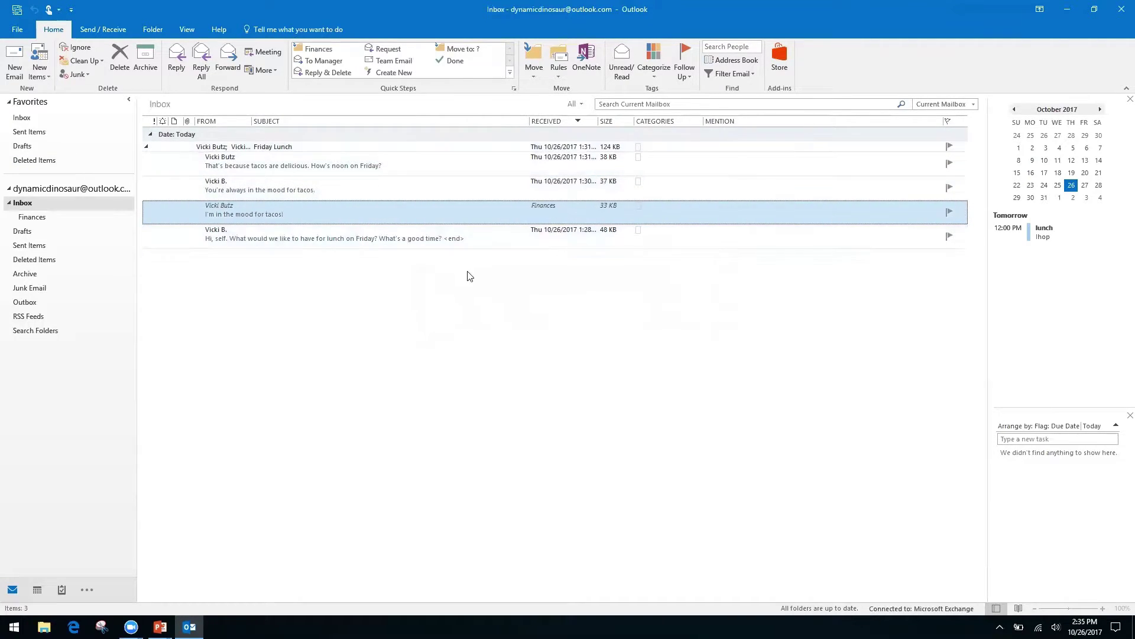
click(399, 190)
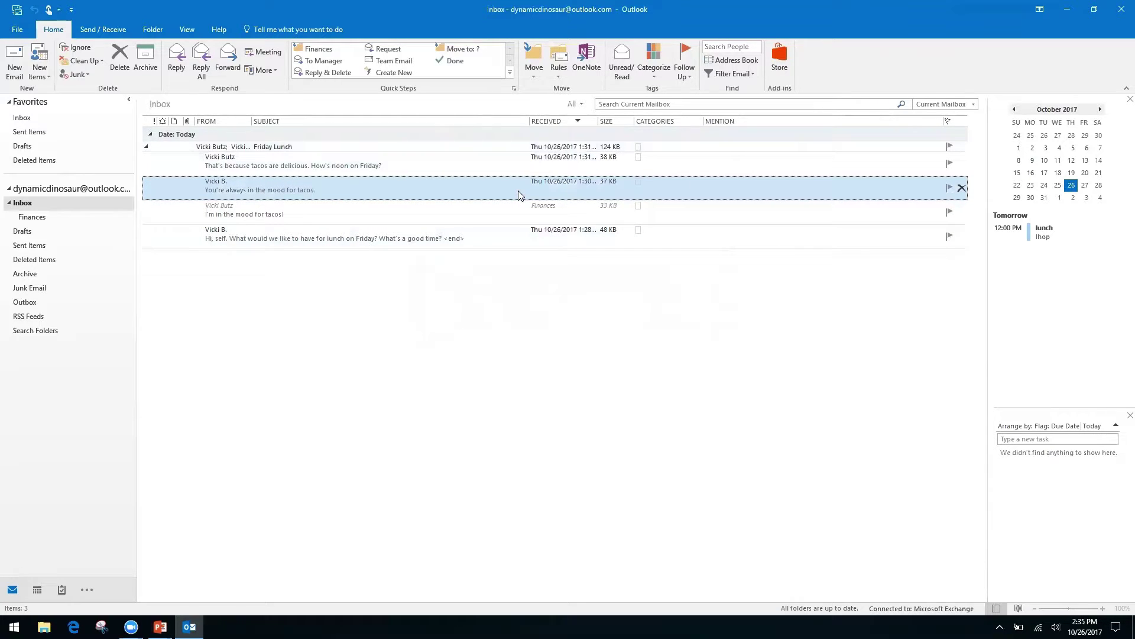
click(119, 62)
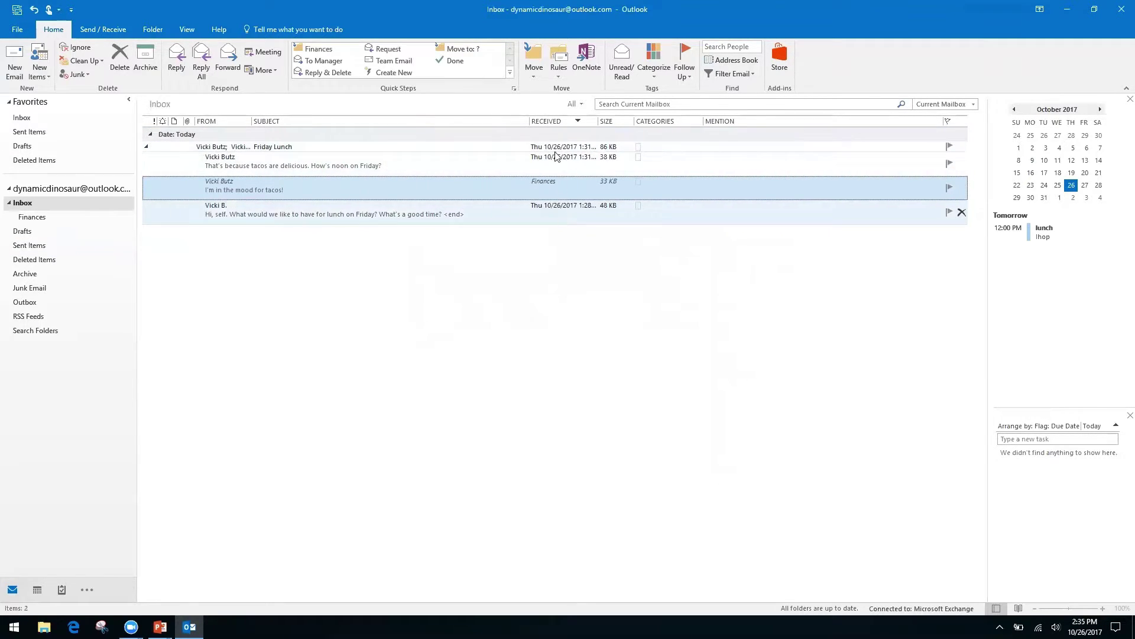
- Collapse the Friday Lunch conversation and switch to the PowerPoint presentation
click(146, 148)
click(146, 147)
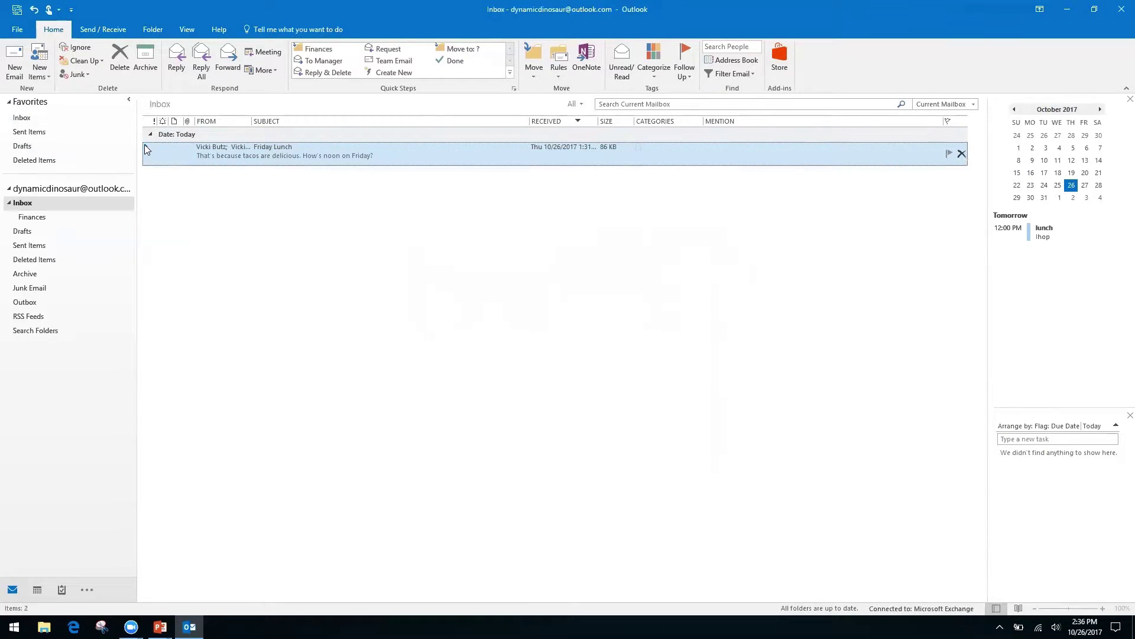
click(146, 147)
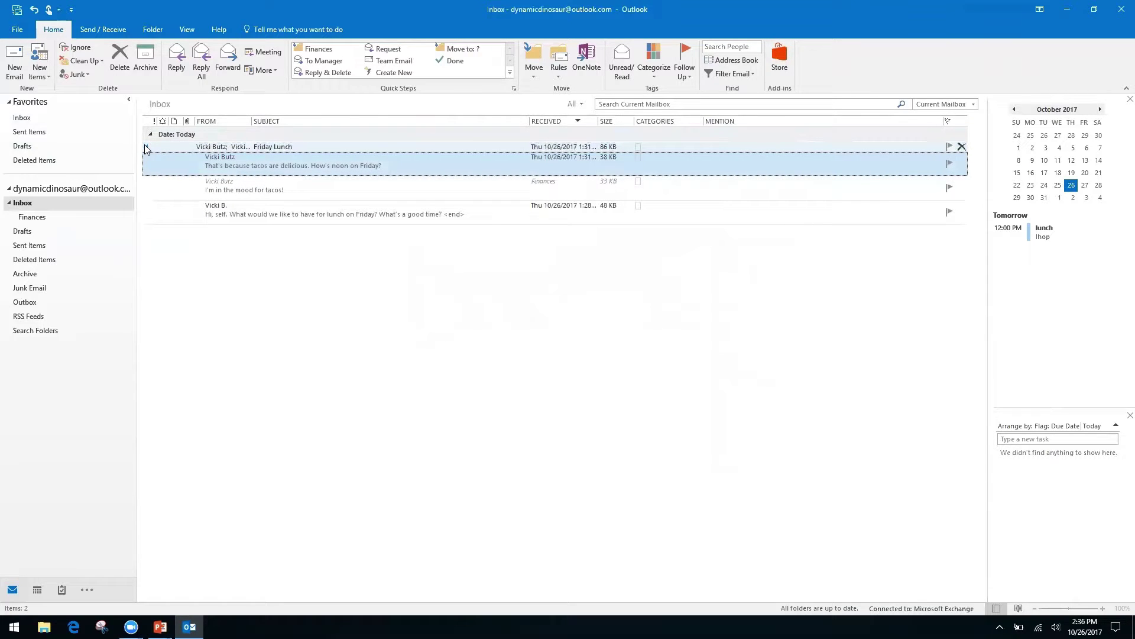
click(146, 148)
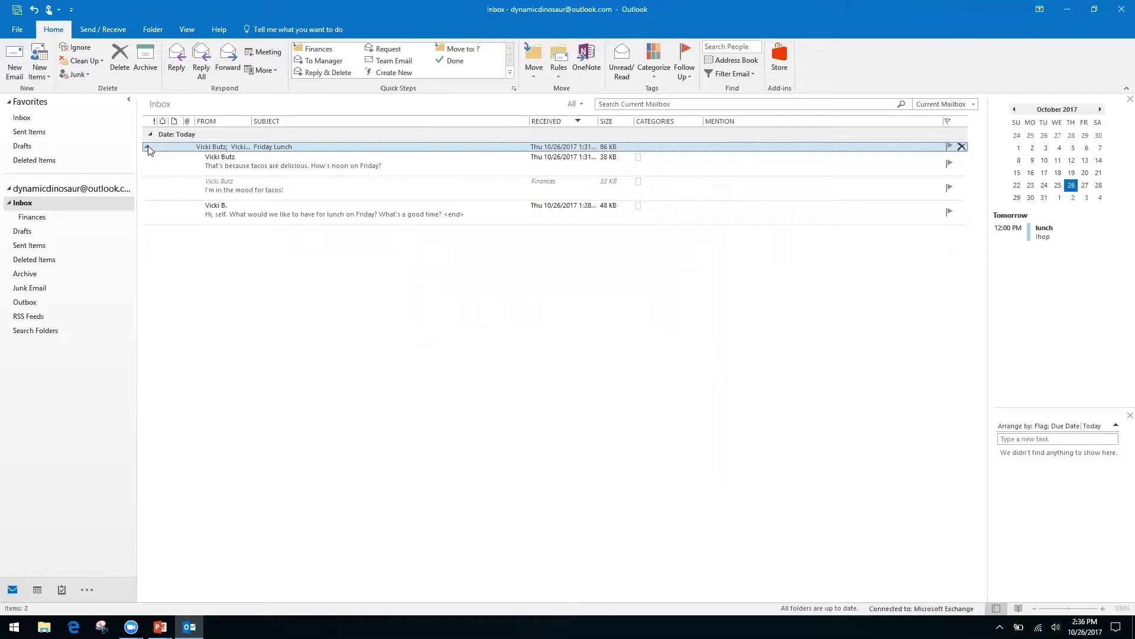
click(147, 147)
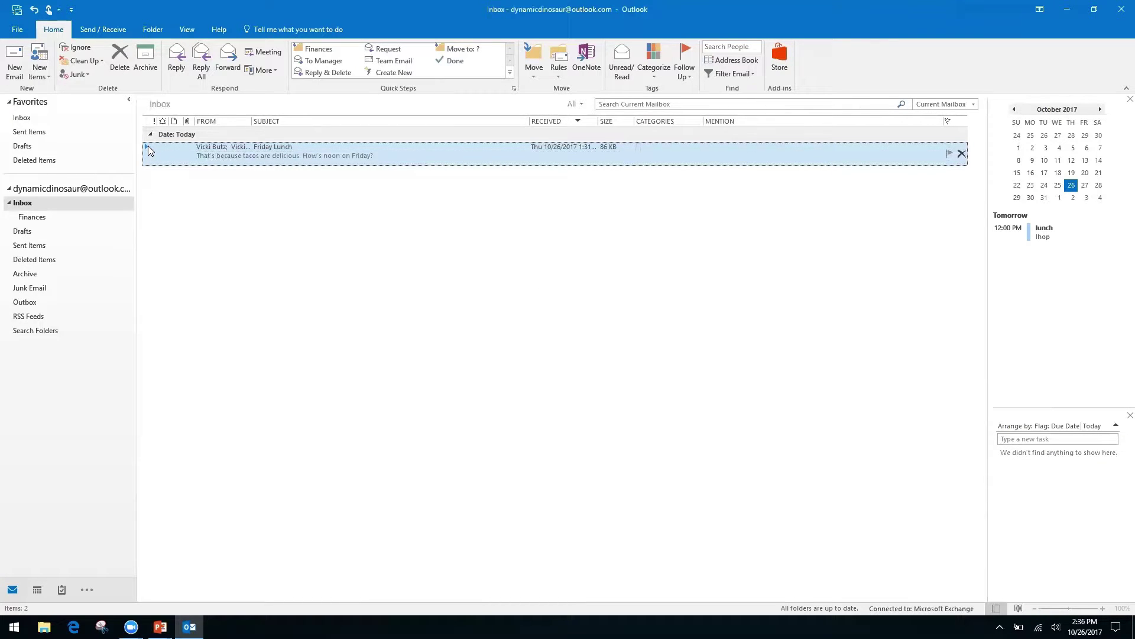
key(alt+Tab)
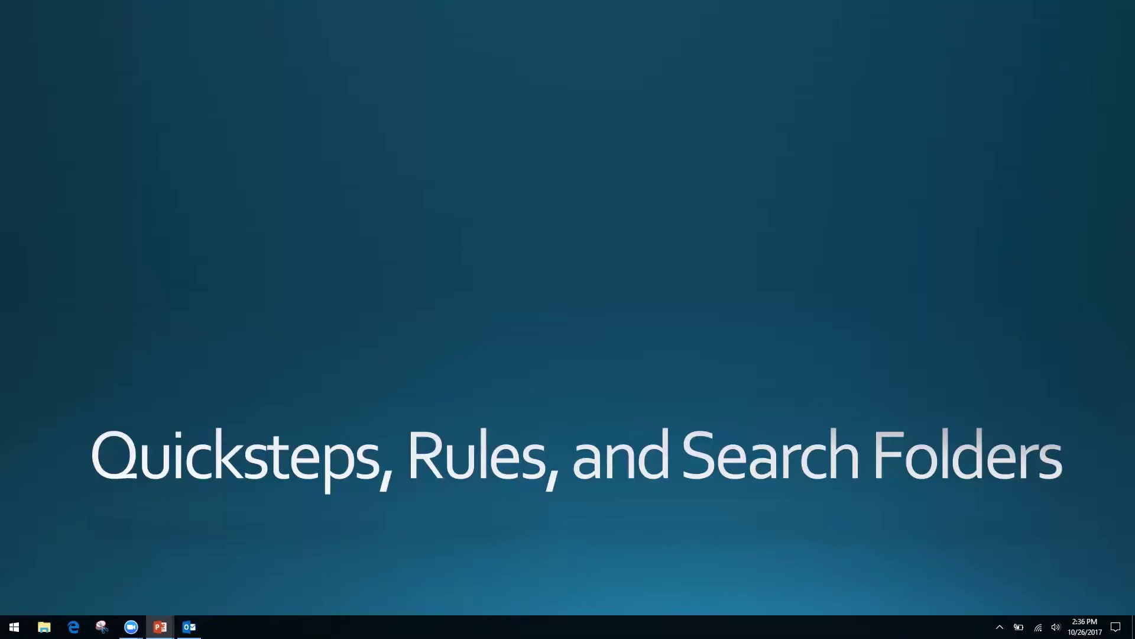
- Switch from the PowerPoint slide back to Outlook with Alt+Tab
key(alt+Tab)
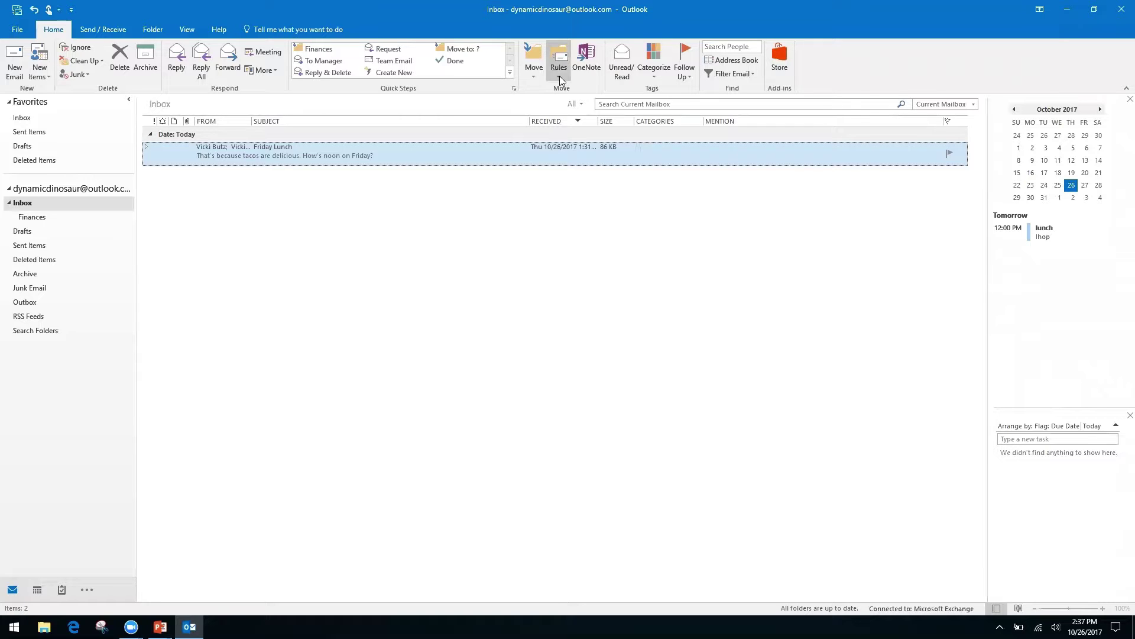
- Start Create Rule from the Friday Lunch message and open the Rules Wizard via Advanced Options
click(50, 201)
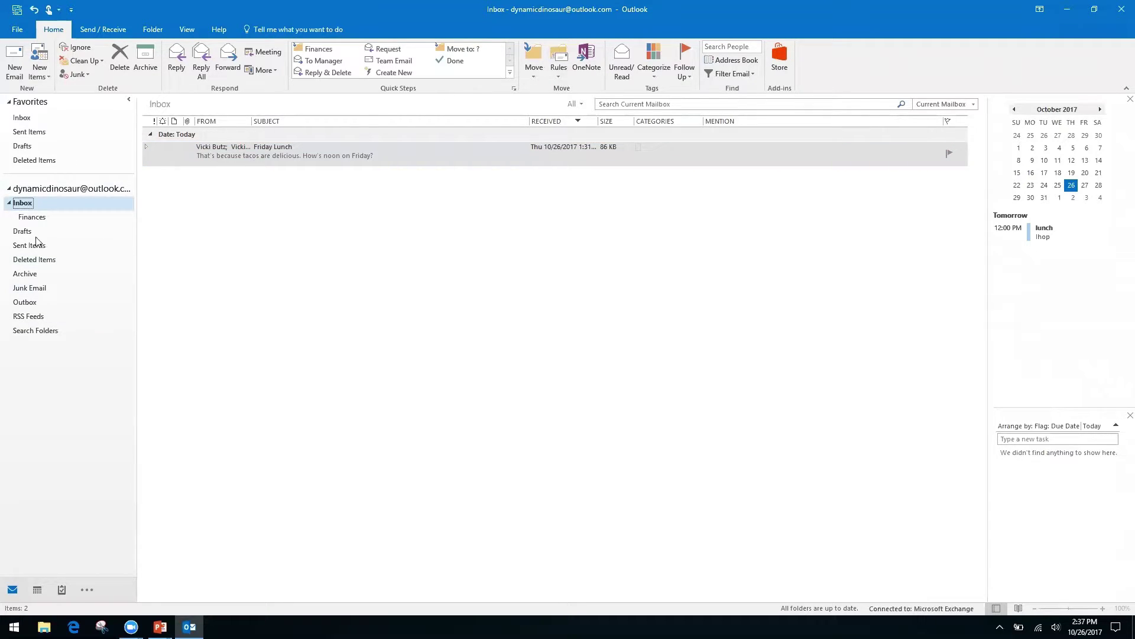
click(557, 78)
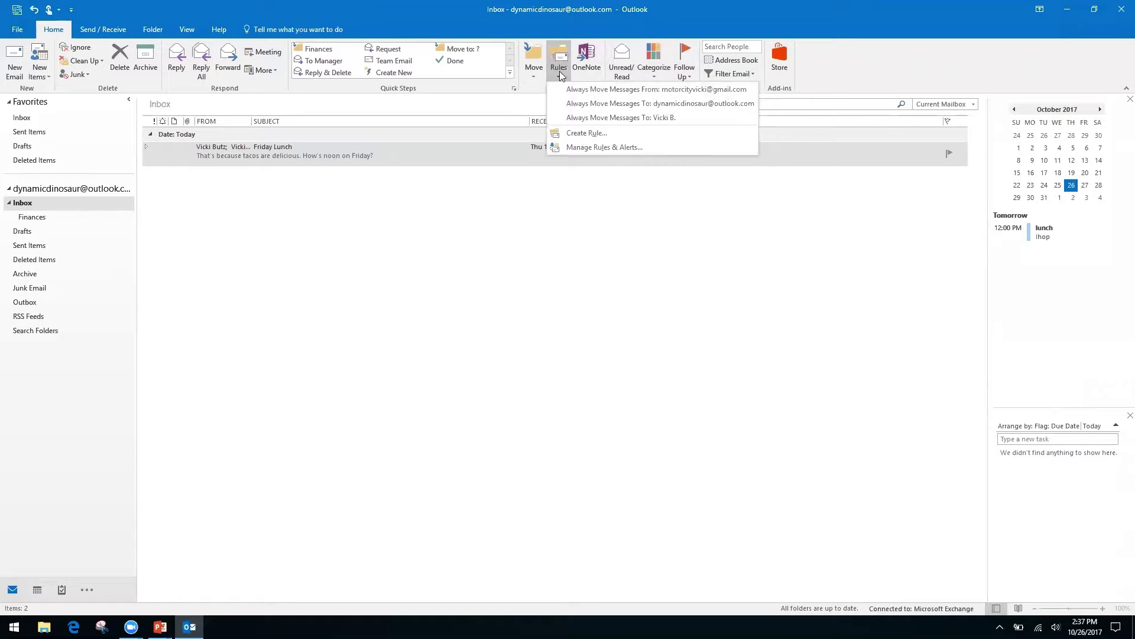
click(583, 133)
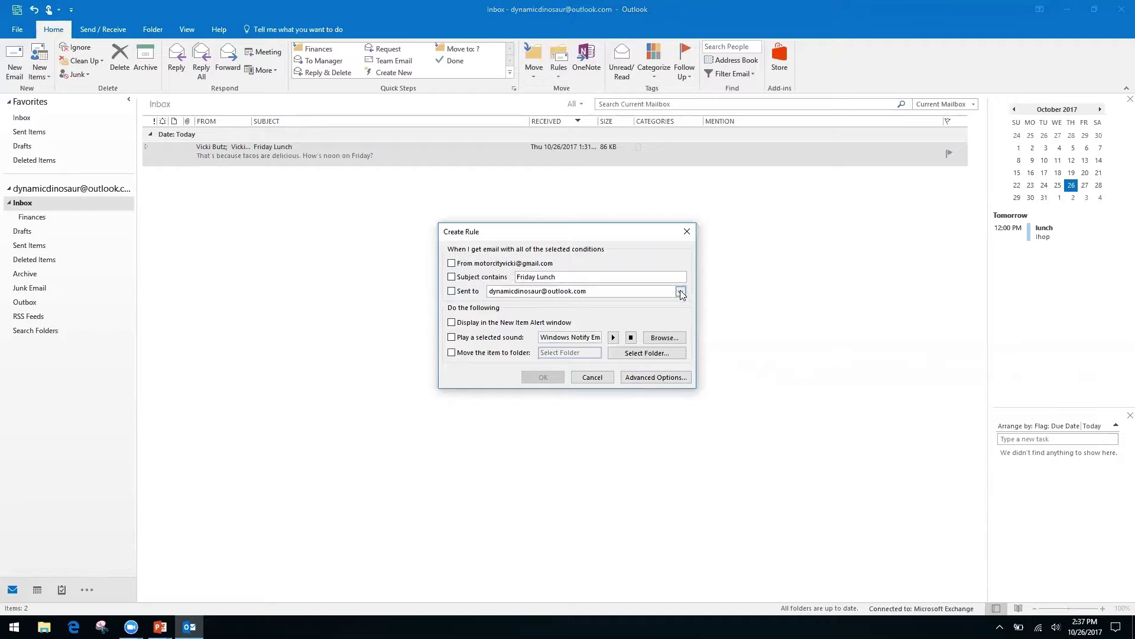
click(643, 376)
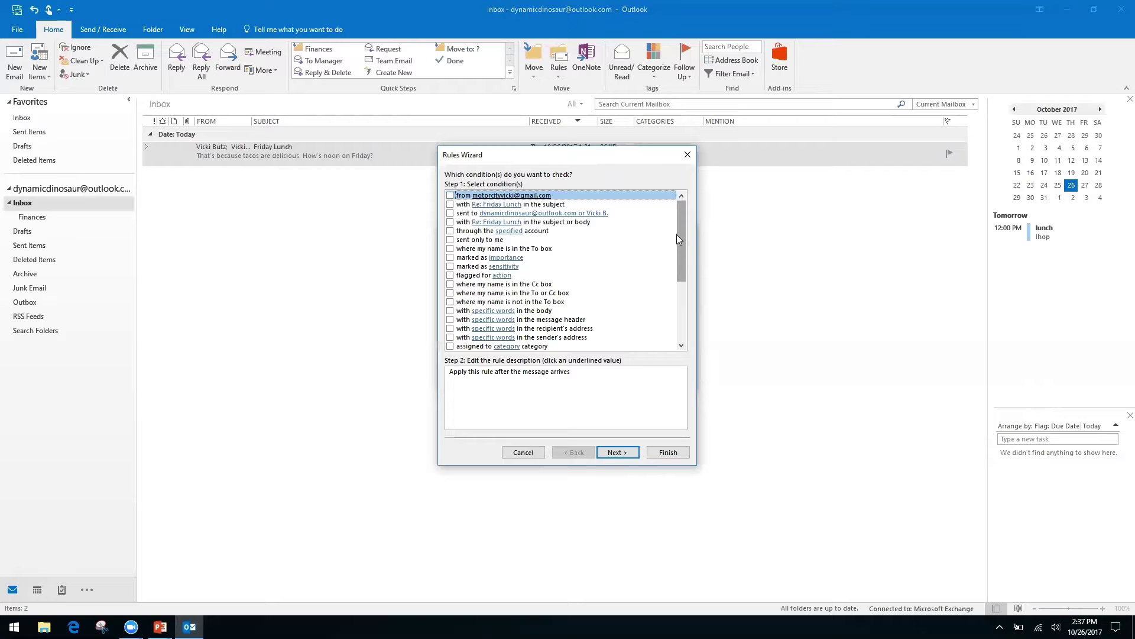
- Use 'where my name is not in the To box' as the sole condition and continue to actions
click(450, 285)
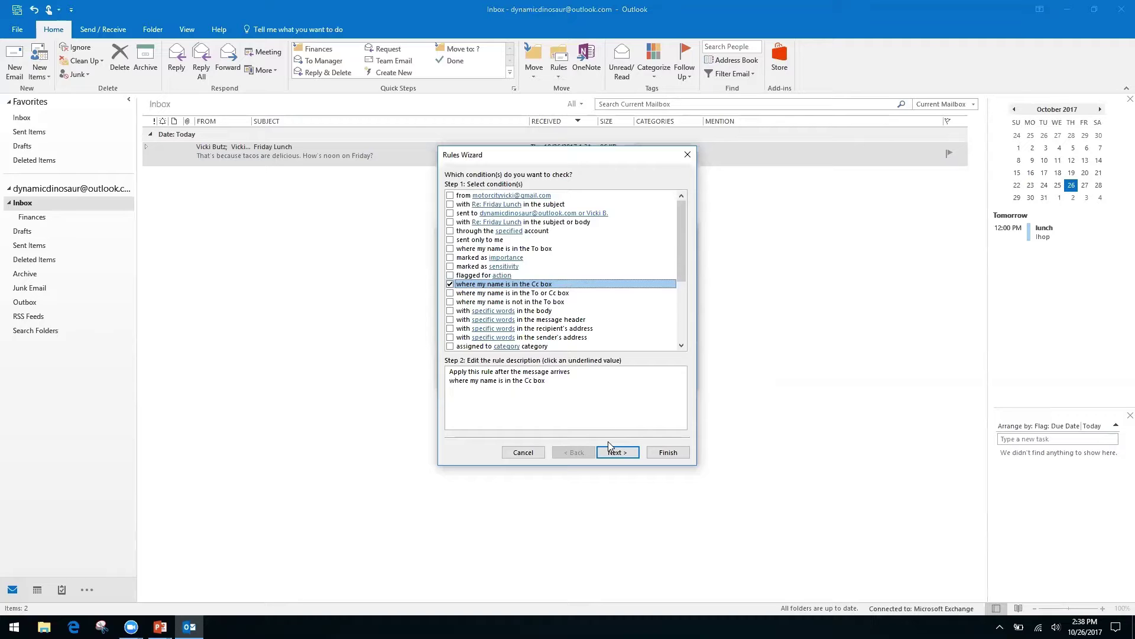
click(450, 285)
click(450, 302)
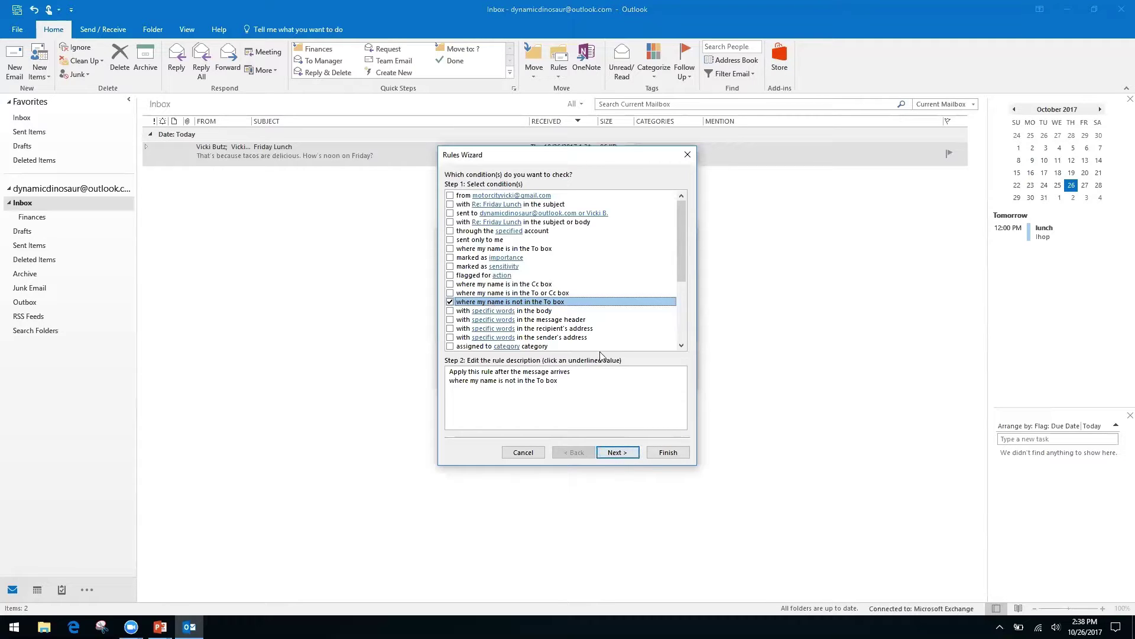
click(628, 455)
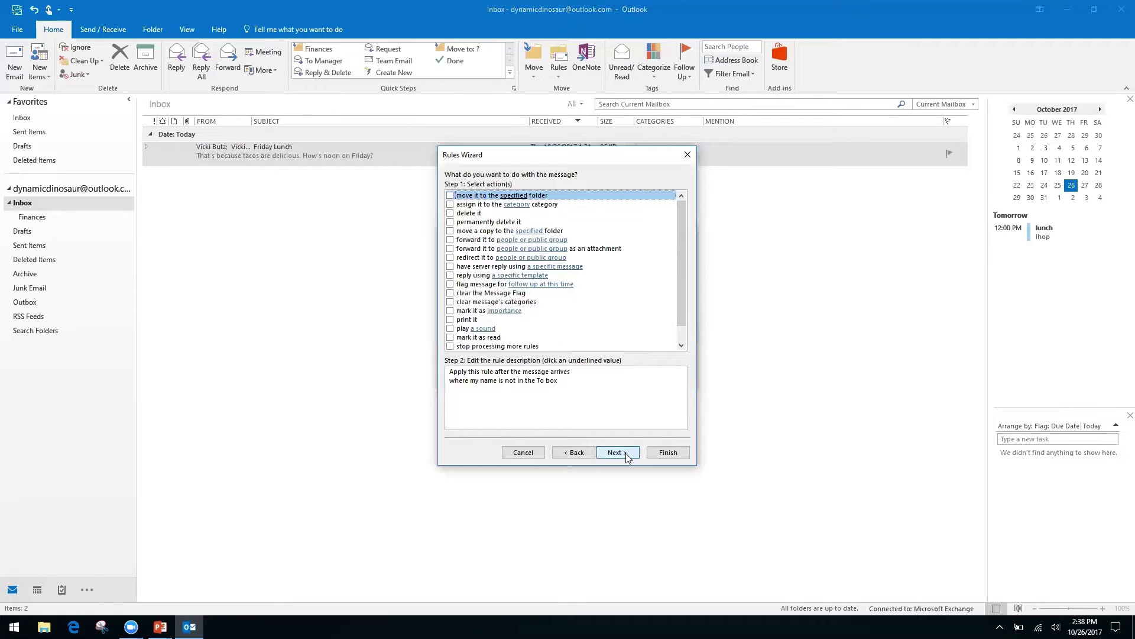
- Make the rule move messages to a new 'Inbox CC' folder inside Inbox, then advance to exceptions
click(450, 195)
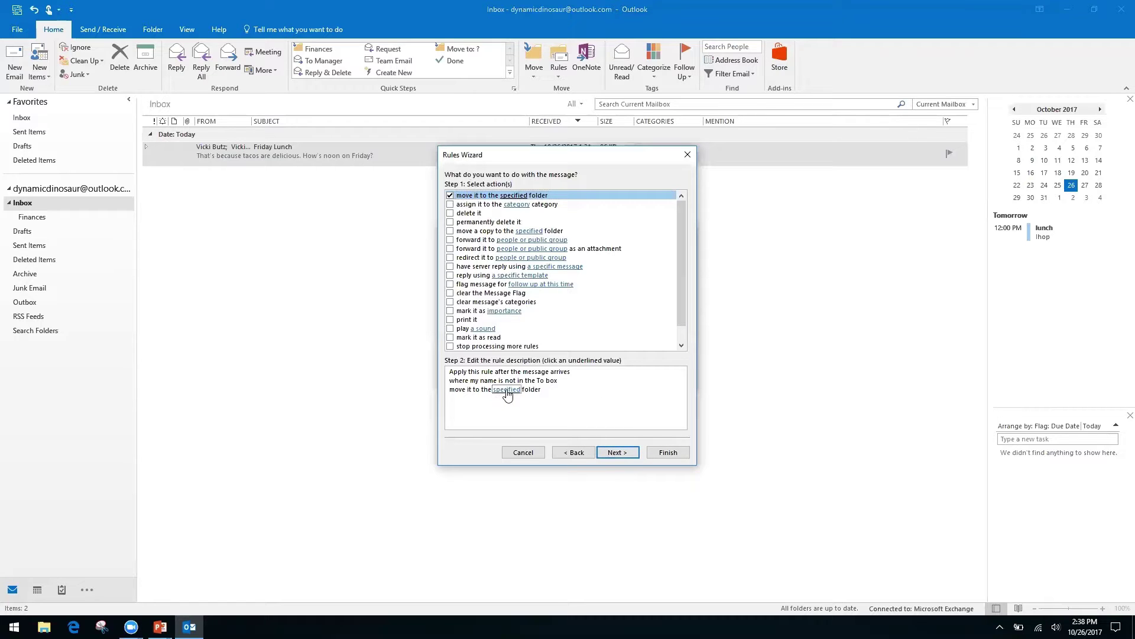
click(507, 390)
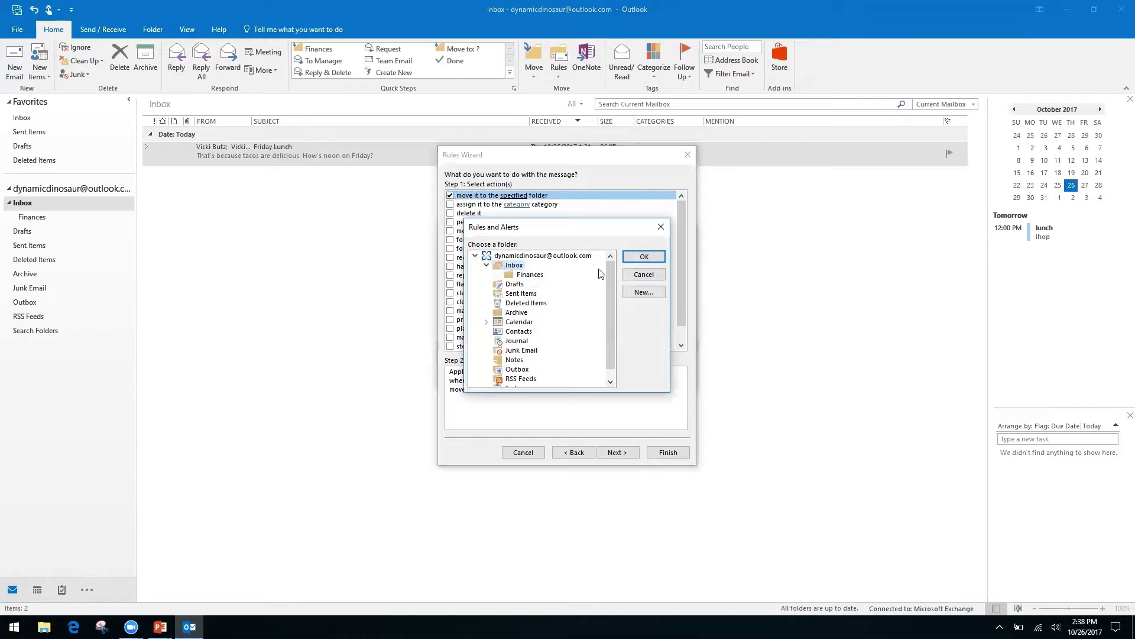
click(645, 291)
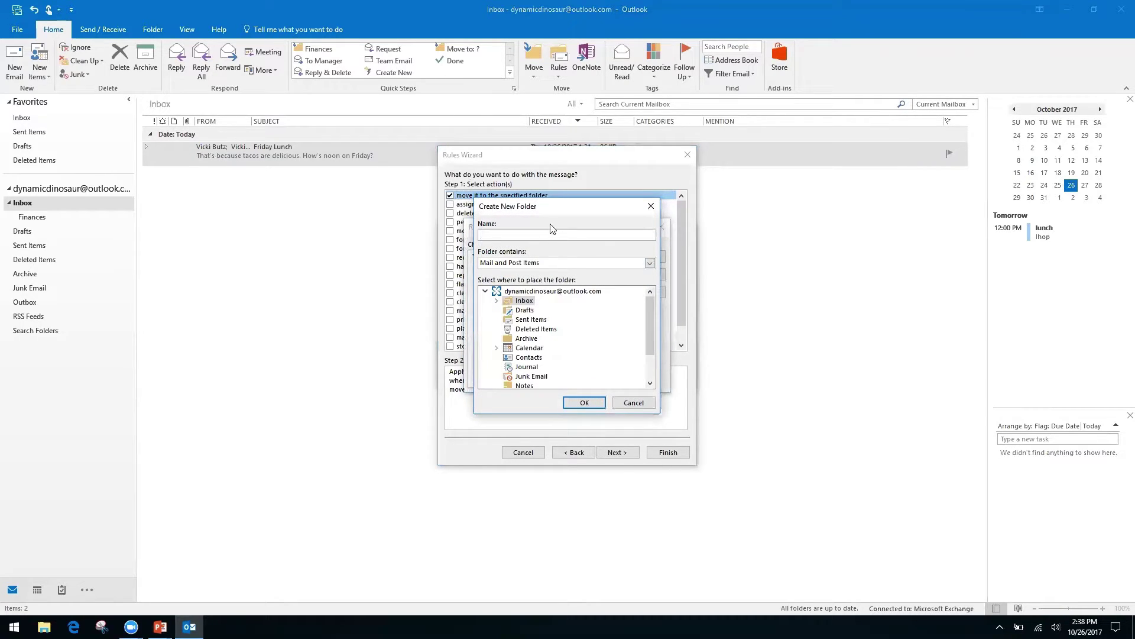
click(521, 292)
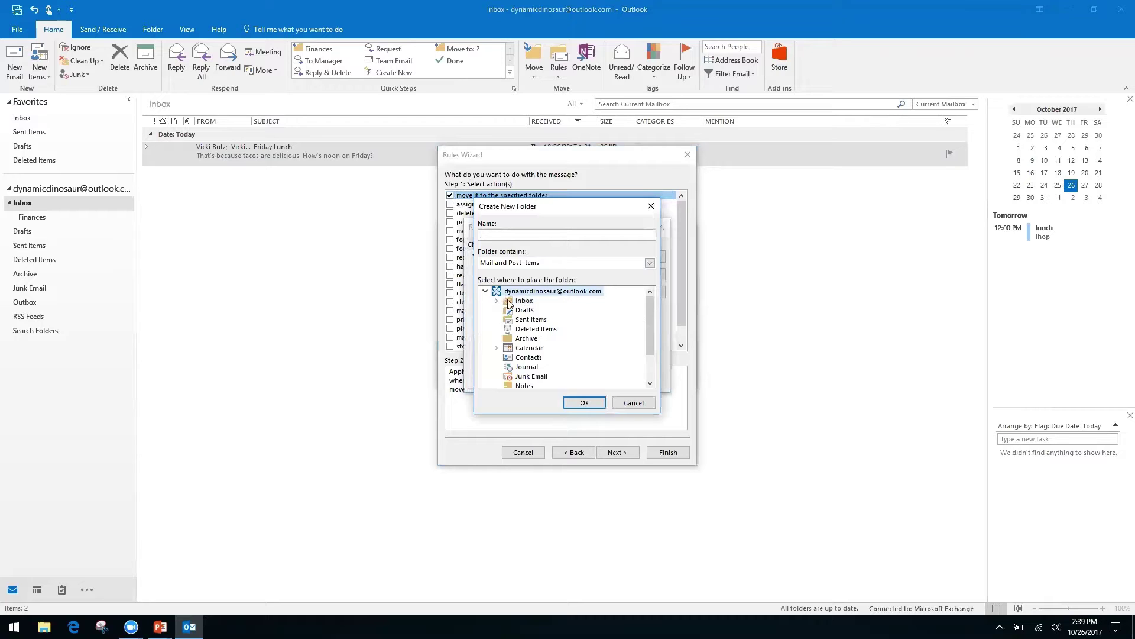
click(523, 302)
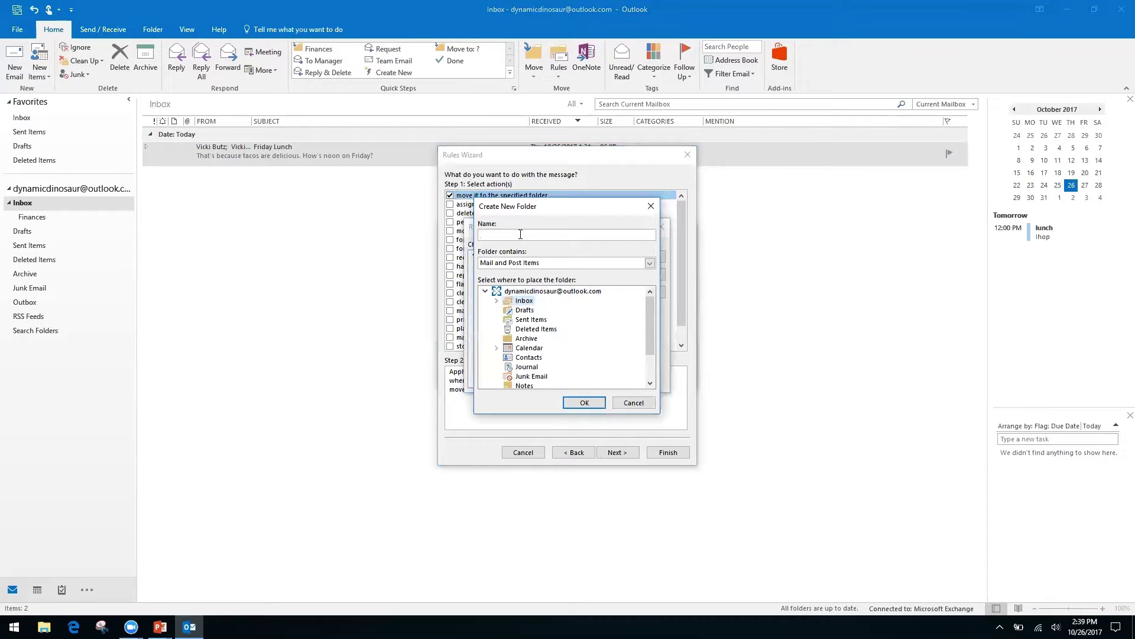
click(520, 234)
click(583, 402)
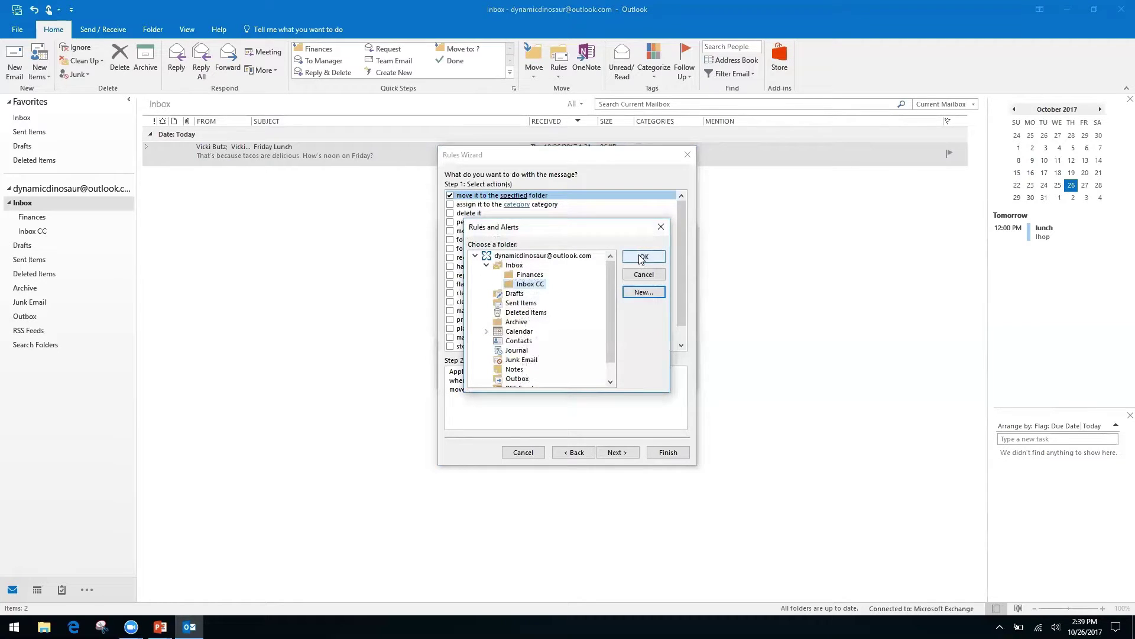
click(642, 257)
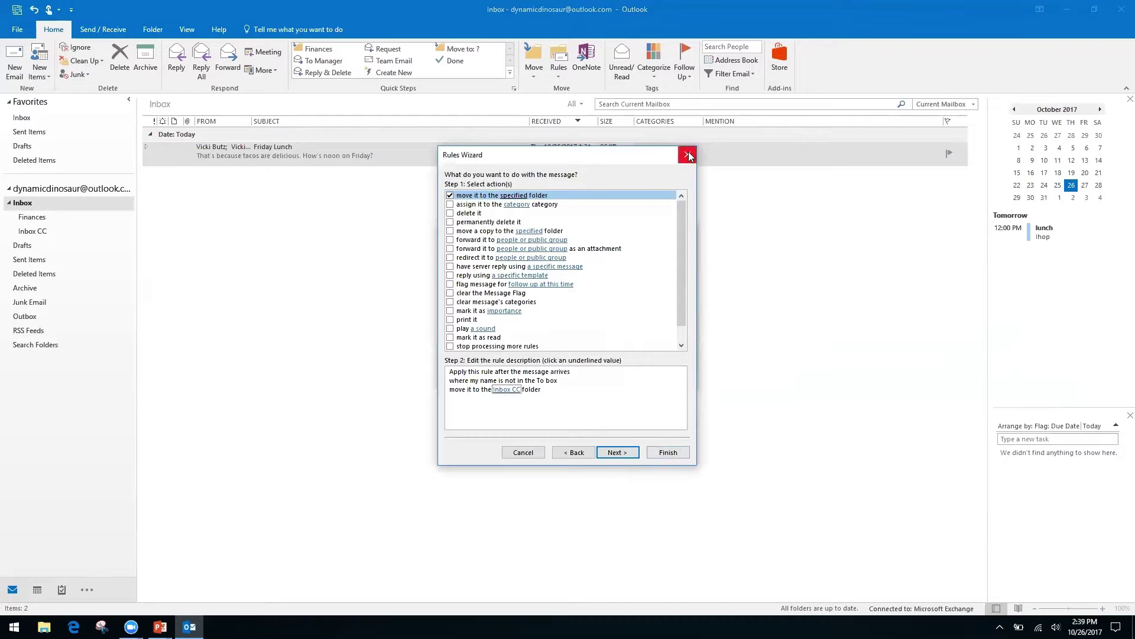
click(617, 452)
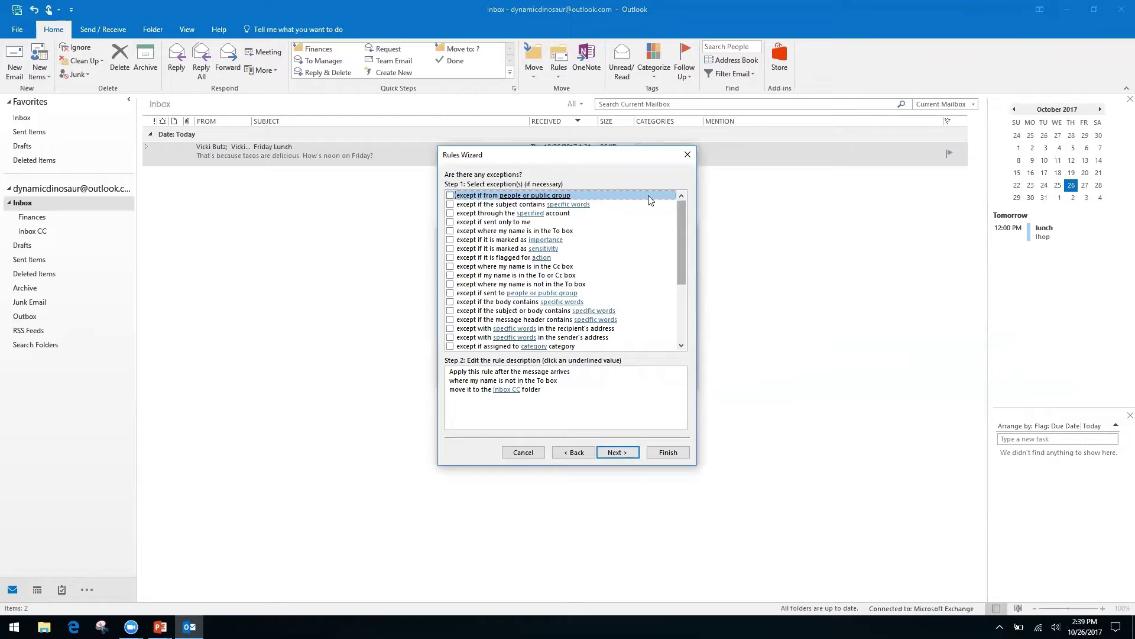
- Try the 'except if from people or public group' exception, then remove it and go to the rule's finish page
click(515, 391)
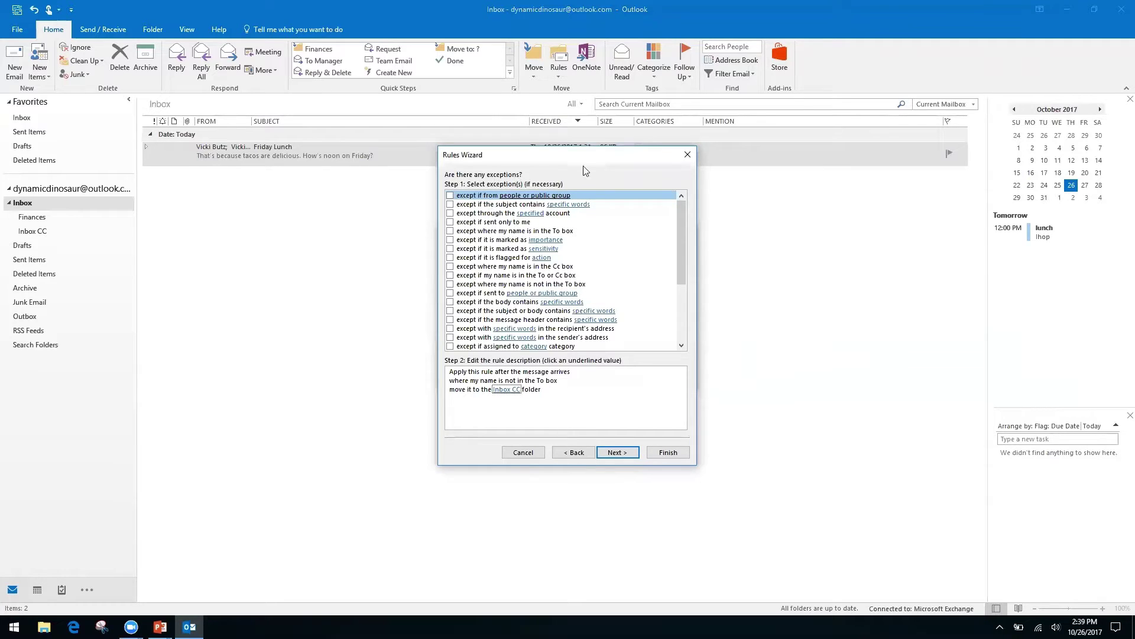
click(451, 195)
click(528, 399)
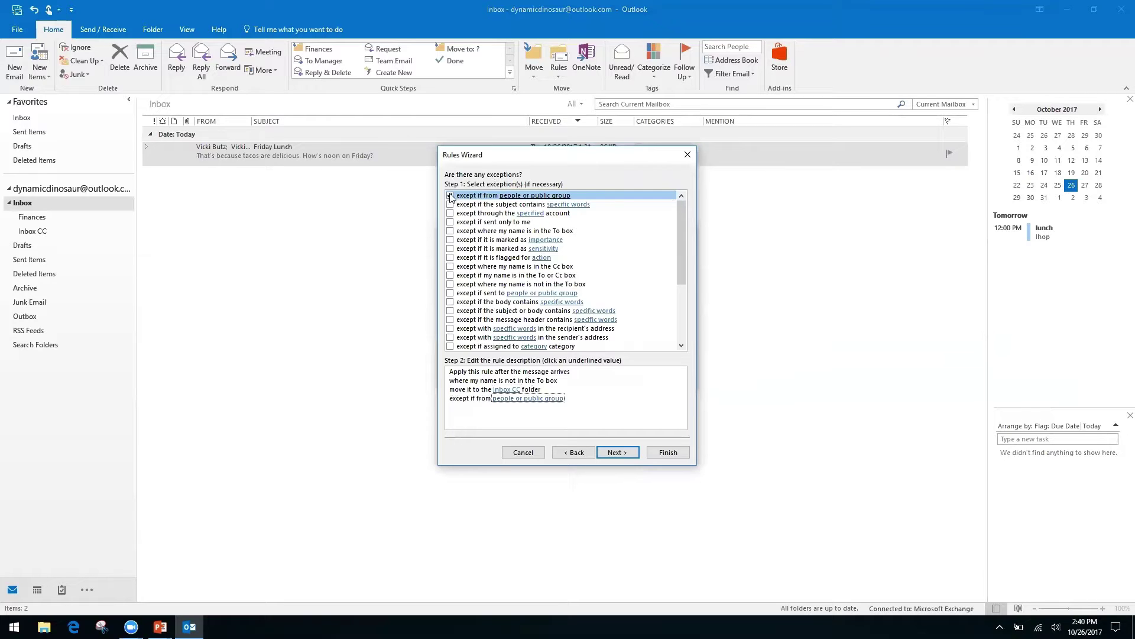
click(501, 399)
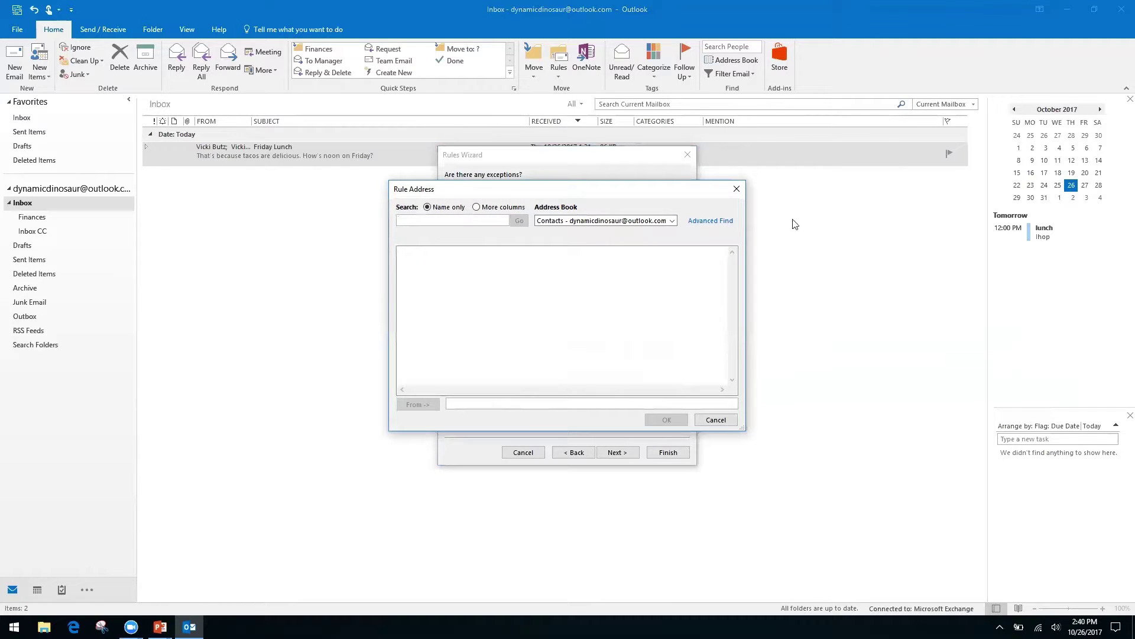
click(672, 222)
right_click(674, 220)
click(699, 198)
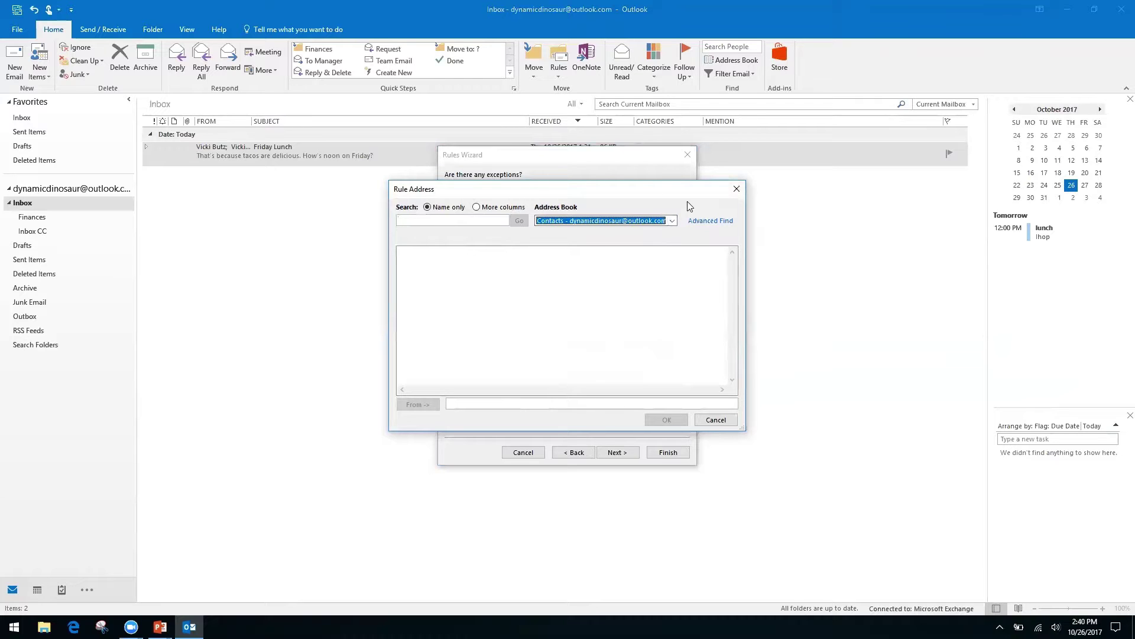
click(736, 189)
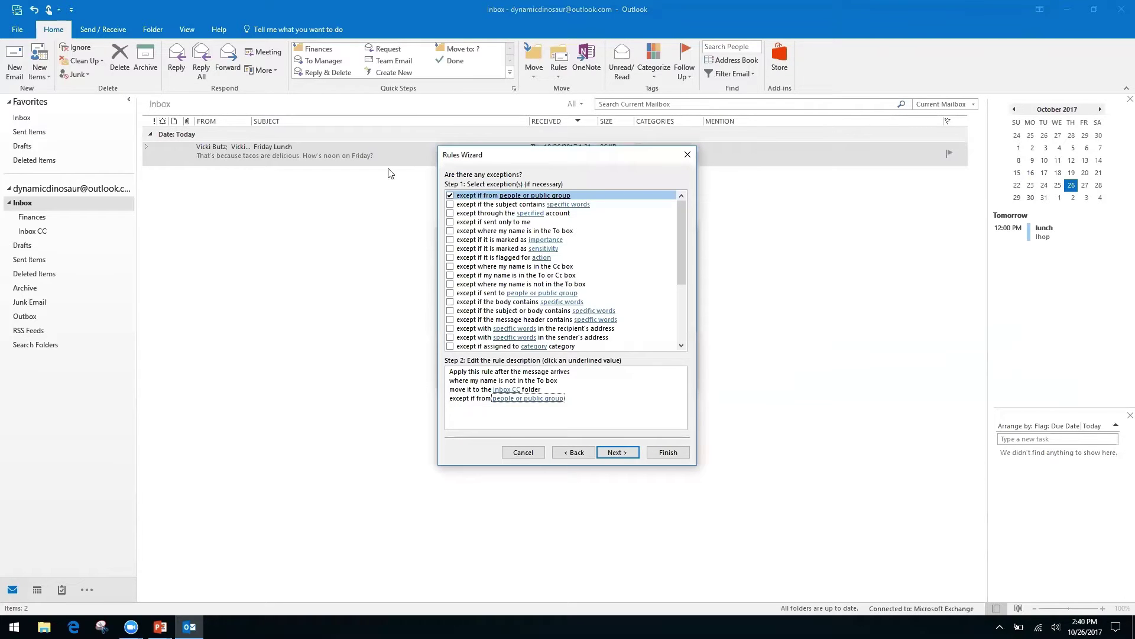
click(451, 196)
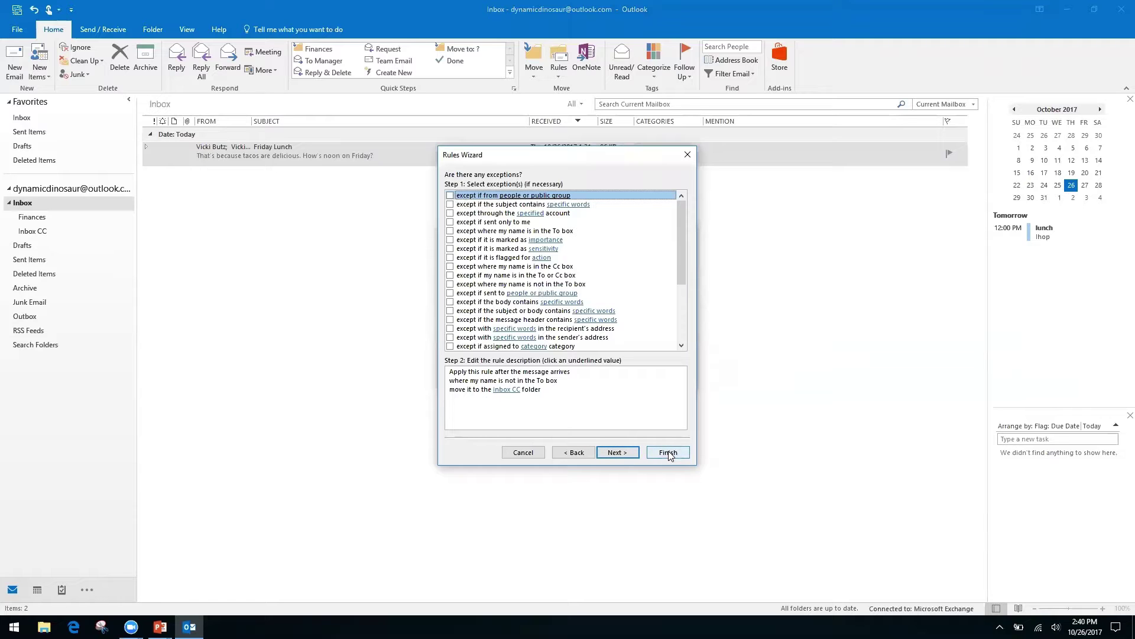
click(618, 453)
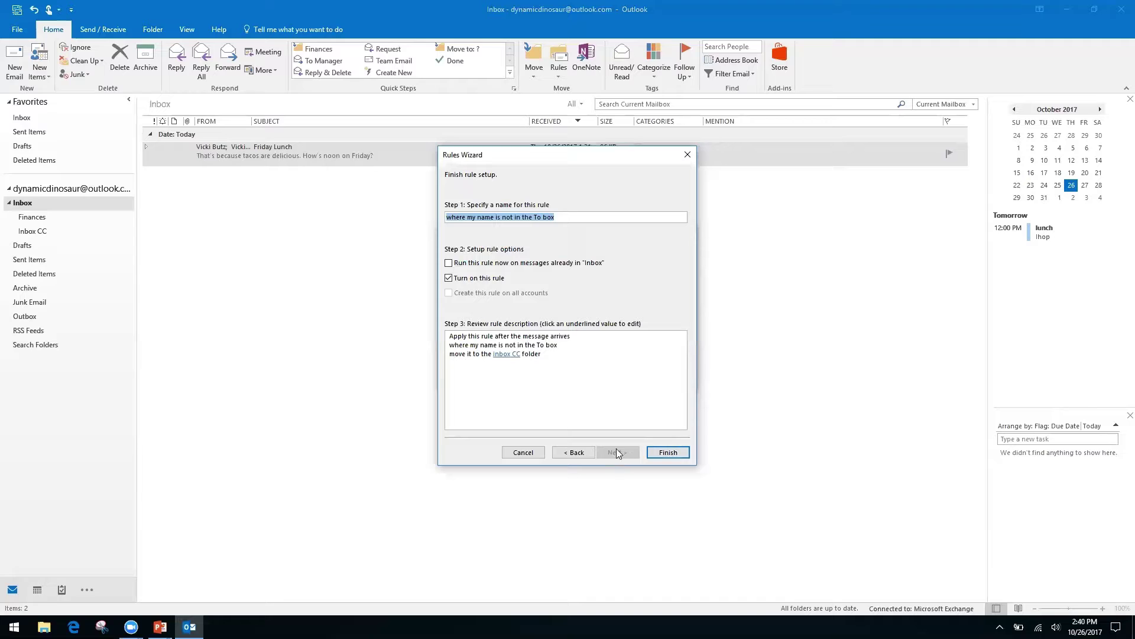
- Finish the rule so it also runs on messages already in the Inbox, then cancel the Create Rule dialog
click(448, 264)
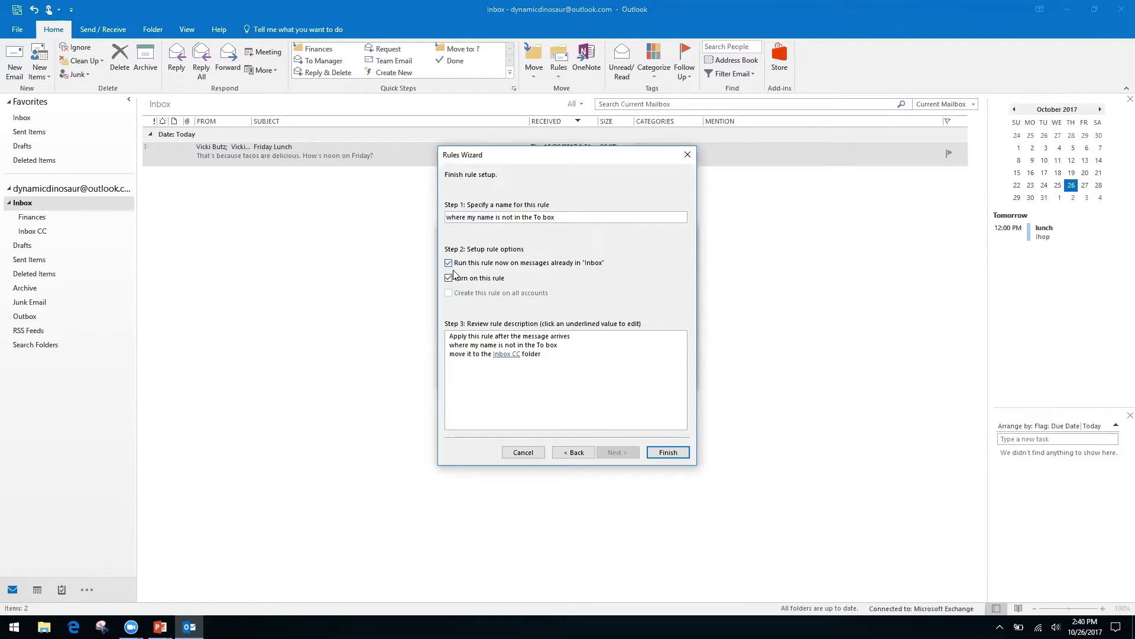
click(668, 453)
click(668, 453)
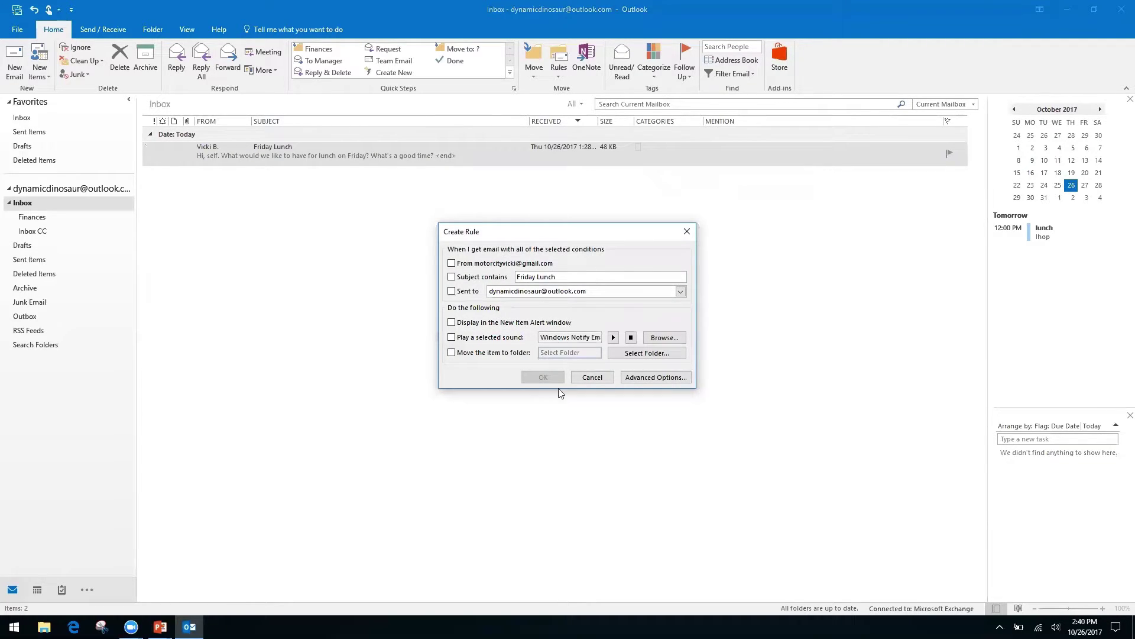
click(594, 378)
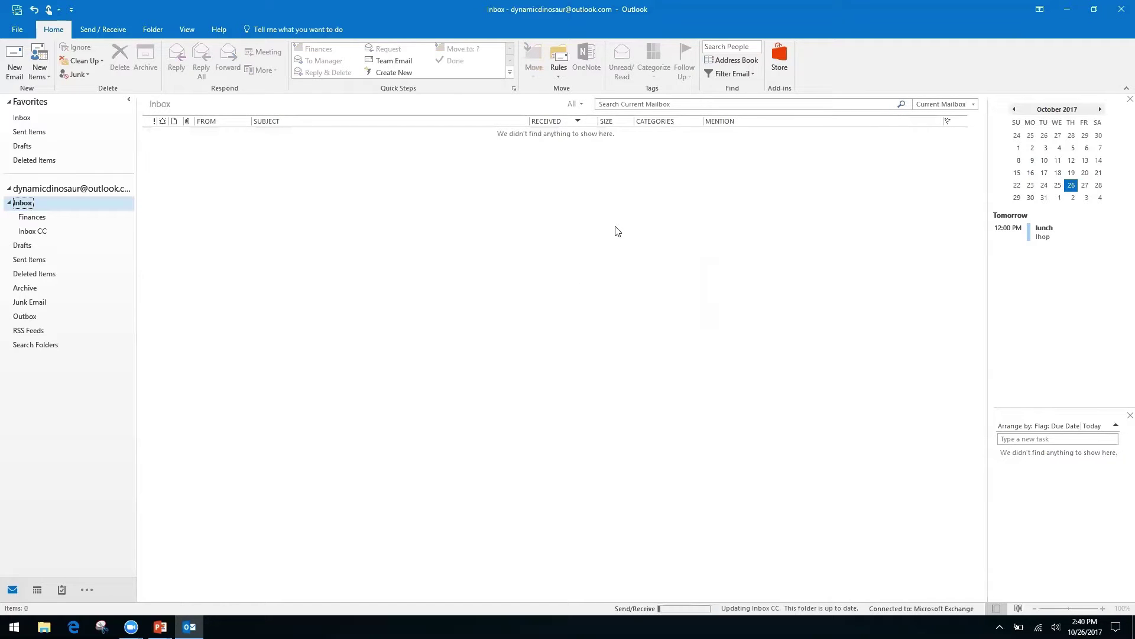
click(558, 75)
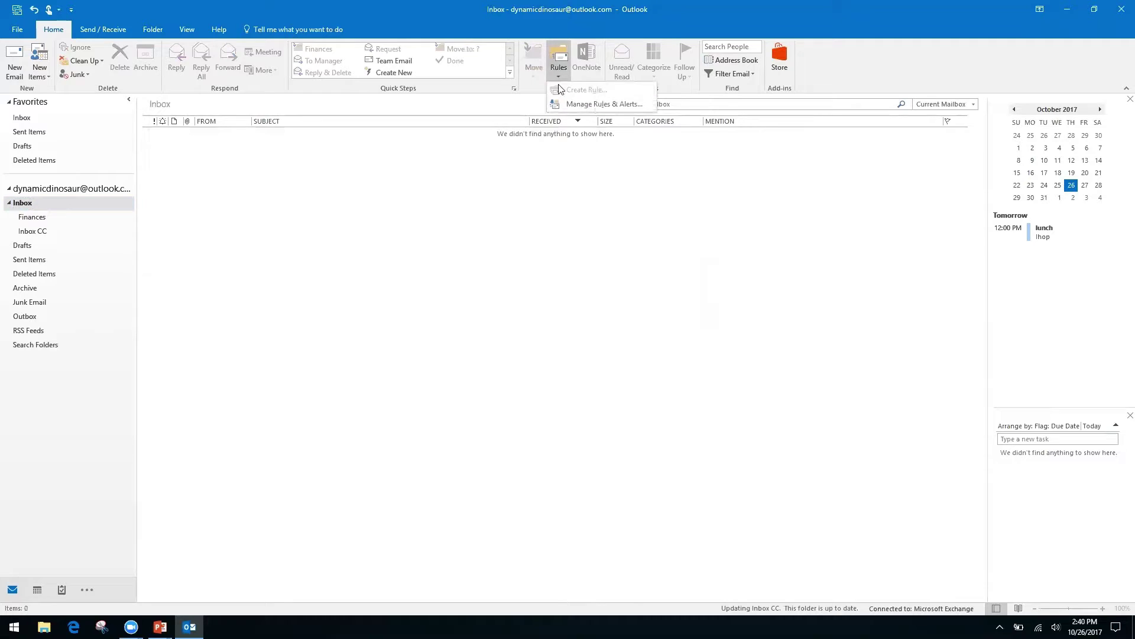
click(589, 106)
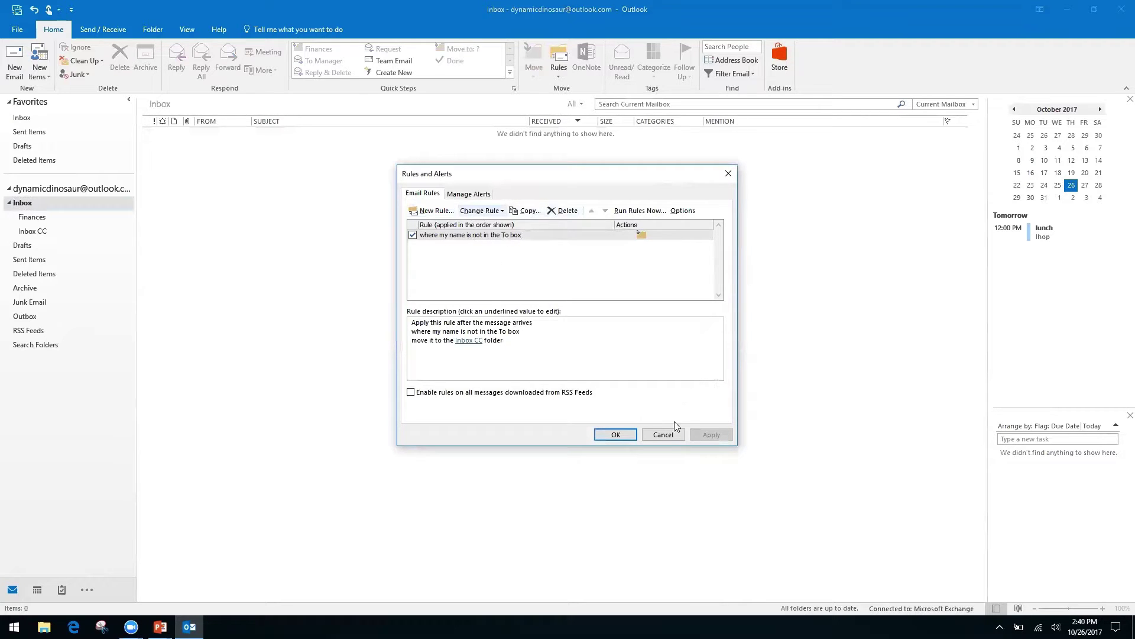
click(666, 435)
click(558, 74)
click(494, 187)
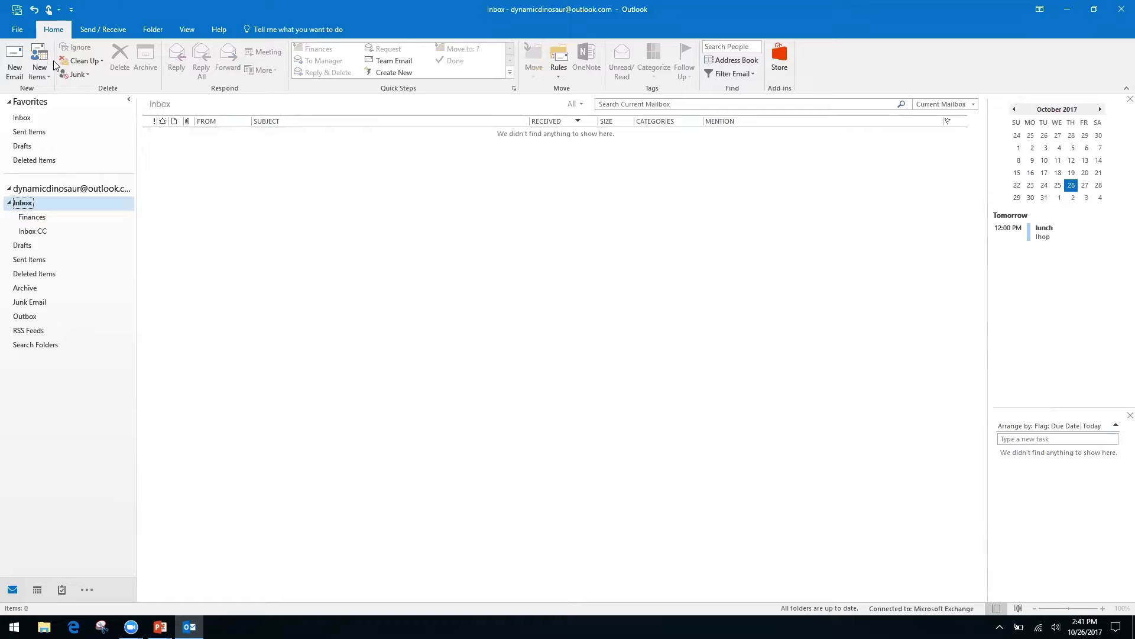
click(22, 205)
click(64, 190)
click(21, 118)
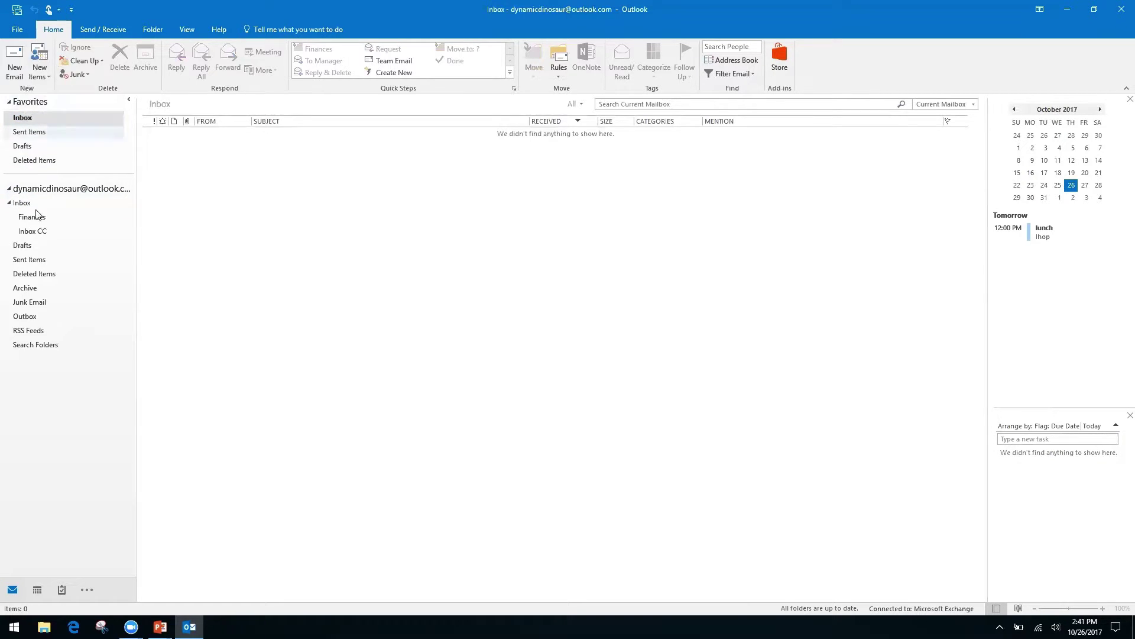
click(17, 203)
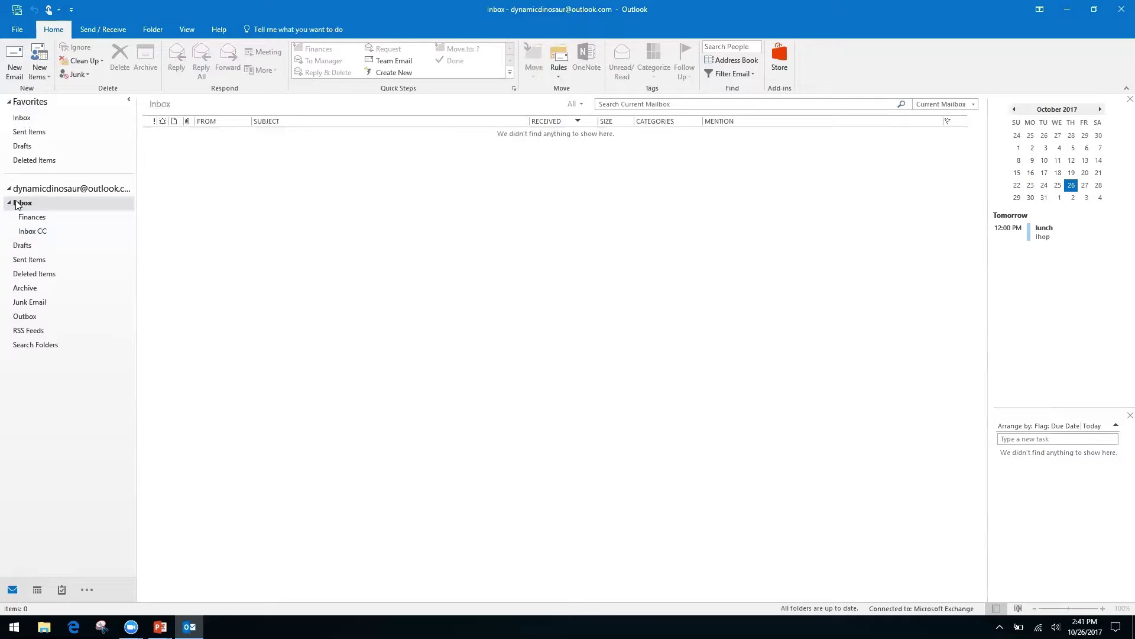
click(29, 233)
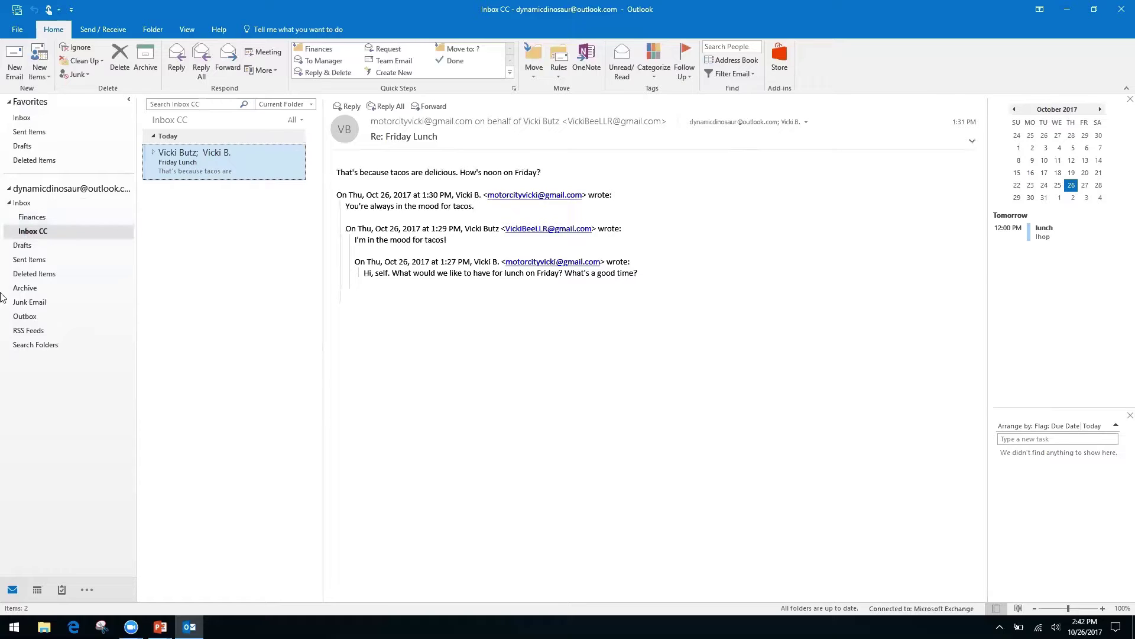
- Choose New Search Folder from the Search Folders context menu
right_click(35, 346)
key(Escape)
right_click(32, 347)
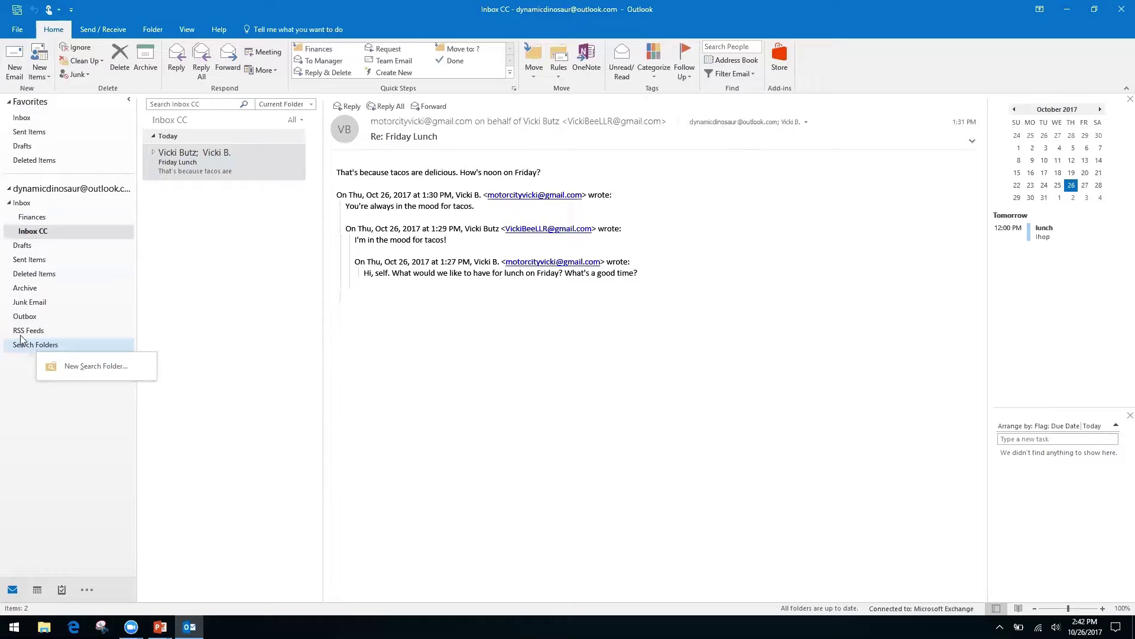
key(Down)
key(Escape)
right_click(81, 354)
click(83, 357)
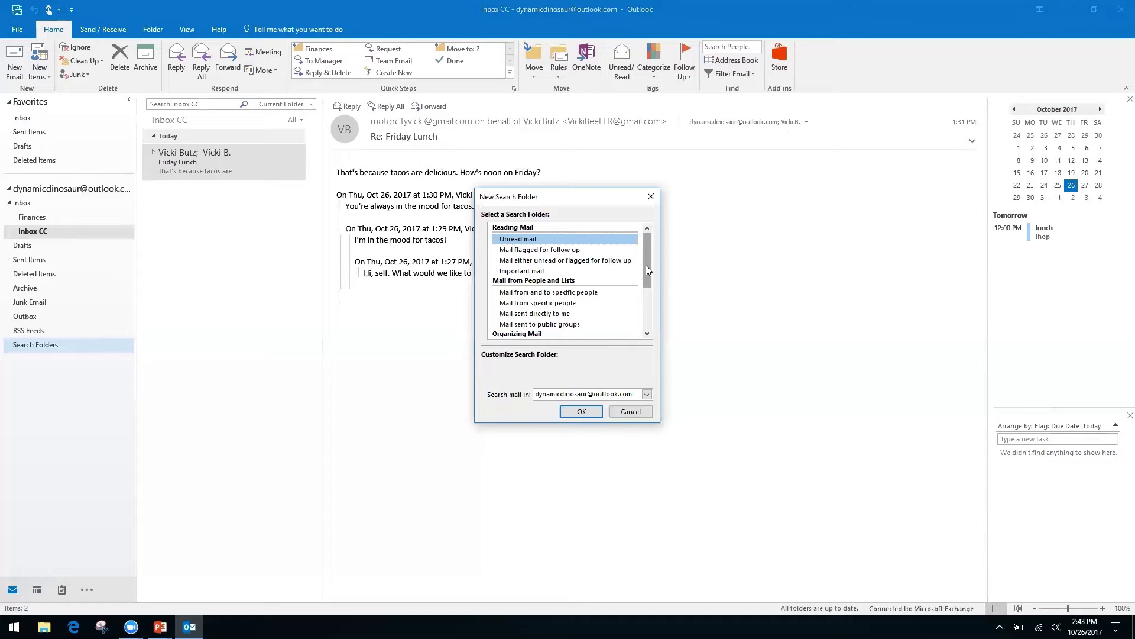
- Preview the 'Mail from specific people' and 'Mail sent directly to me' types, then scroll toward Custom
click(528, 304)
click(527, 314)
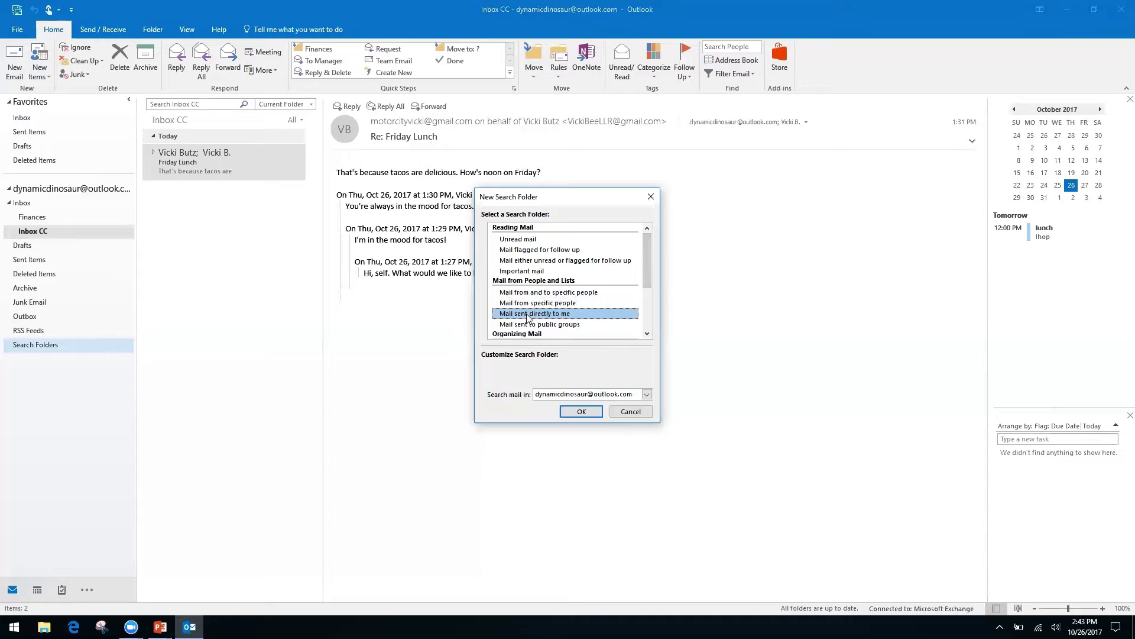
drag(647, 268, 642, 316)
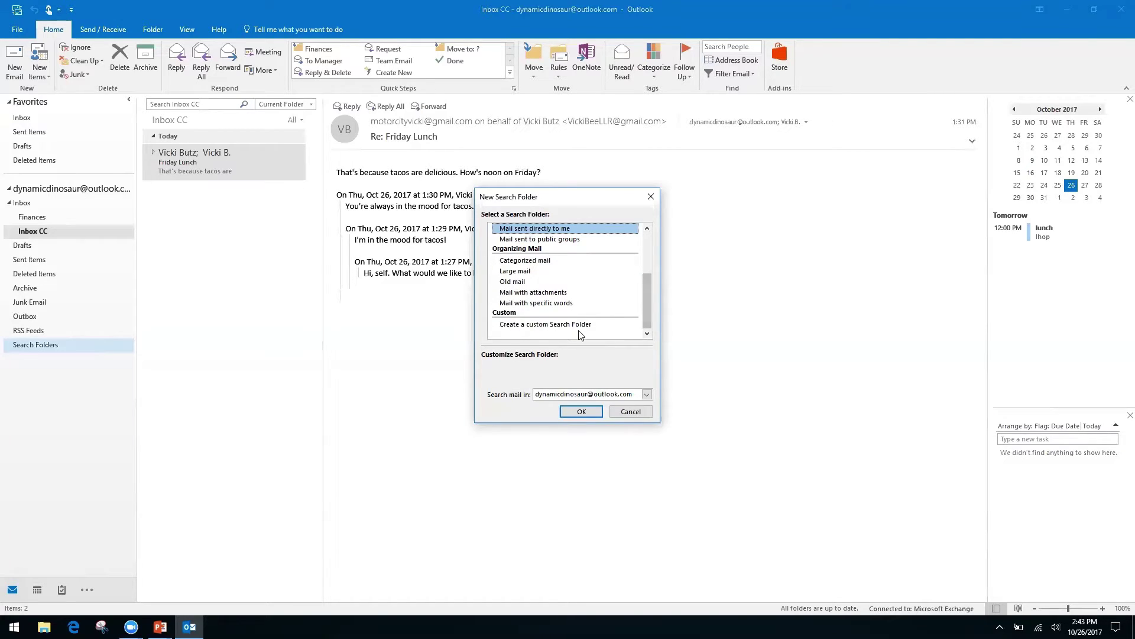
- Set up a custom search folder named 'Invoices from Client A' and accept it without any criteria
click(565, 324)
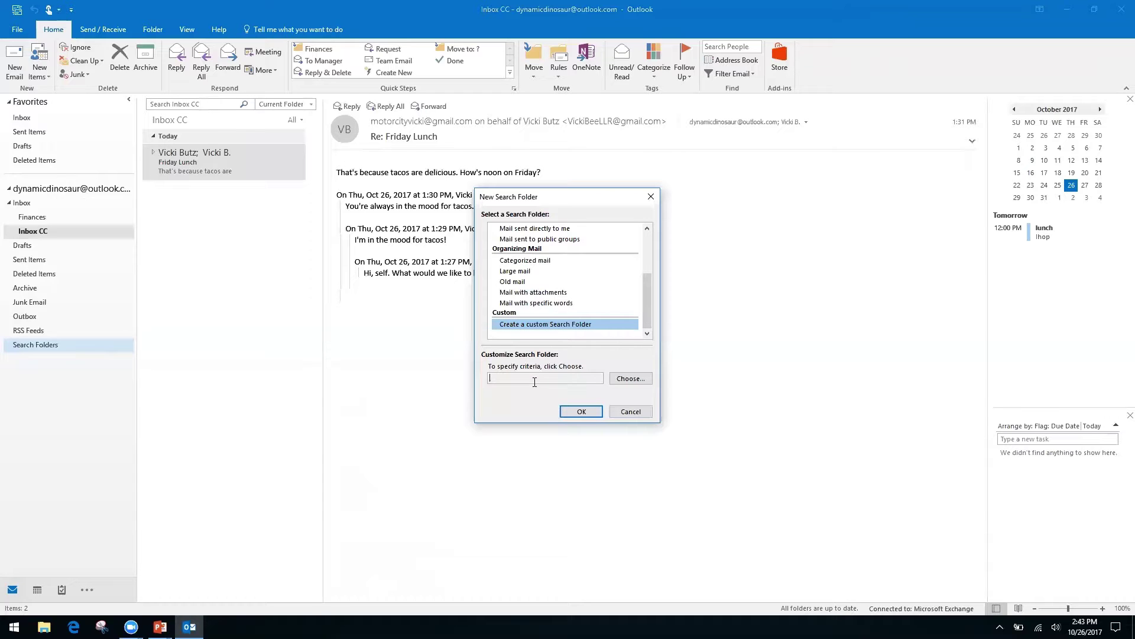
click(628, 379)
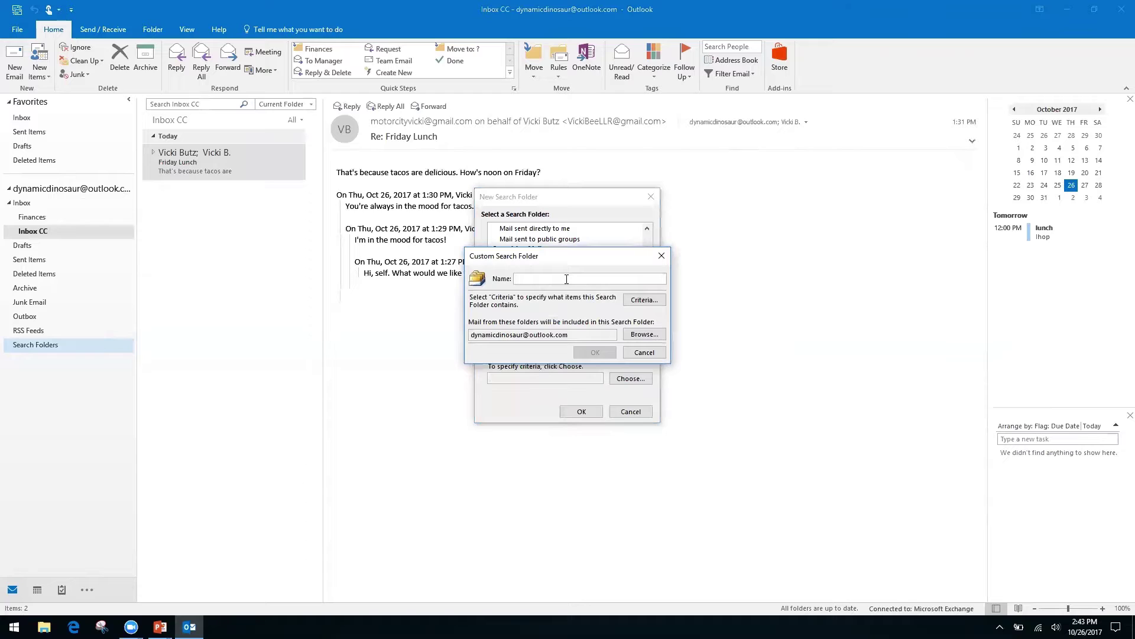
text(Invoices from Client A)
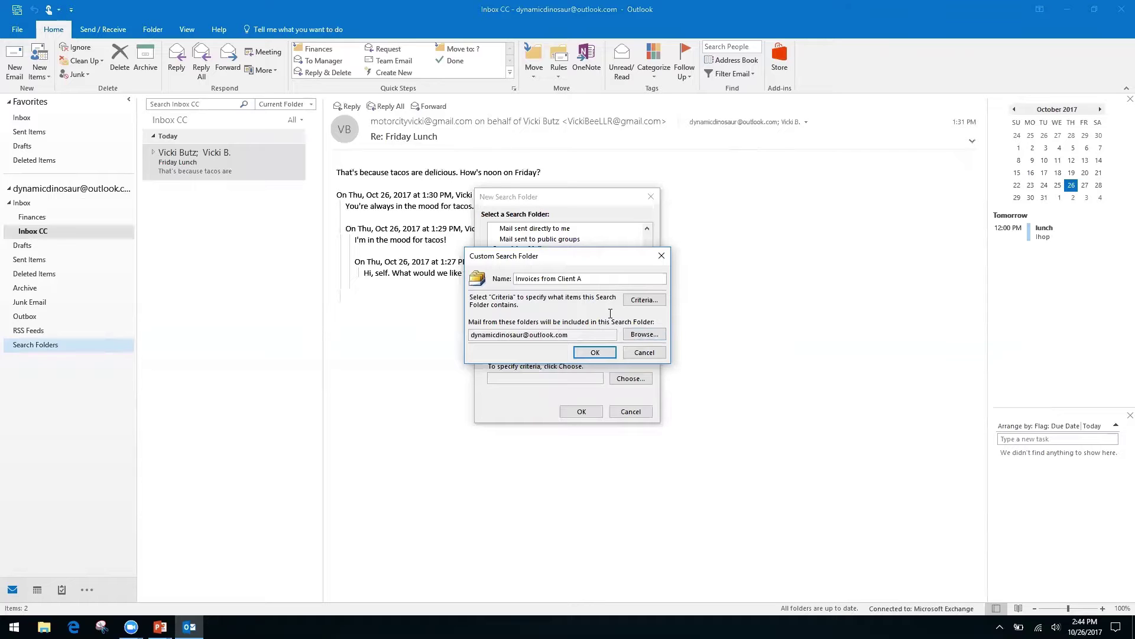
click(595, 353)
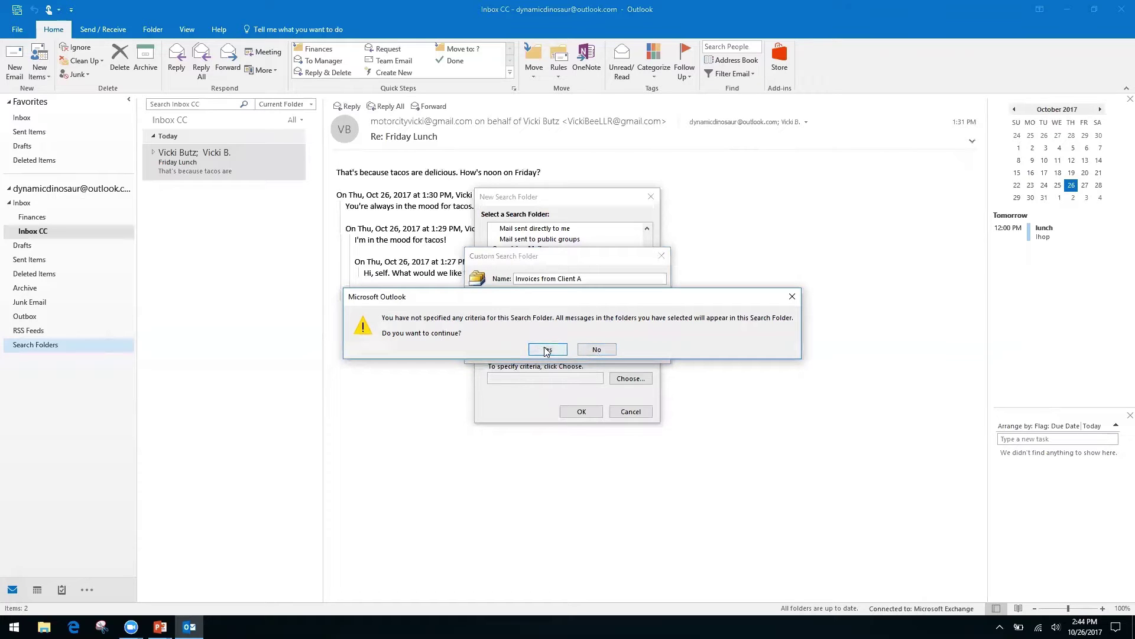
click(548, 350)
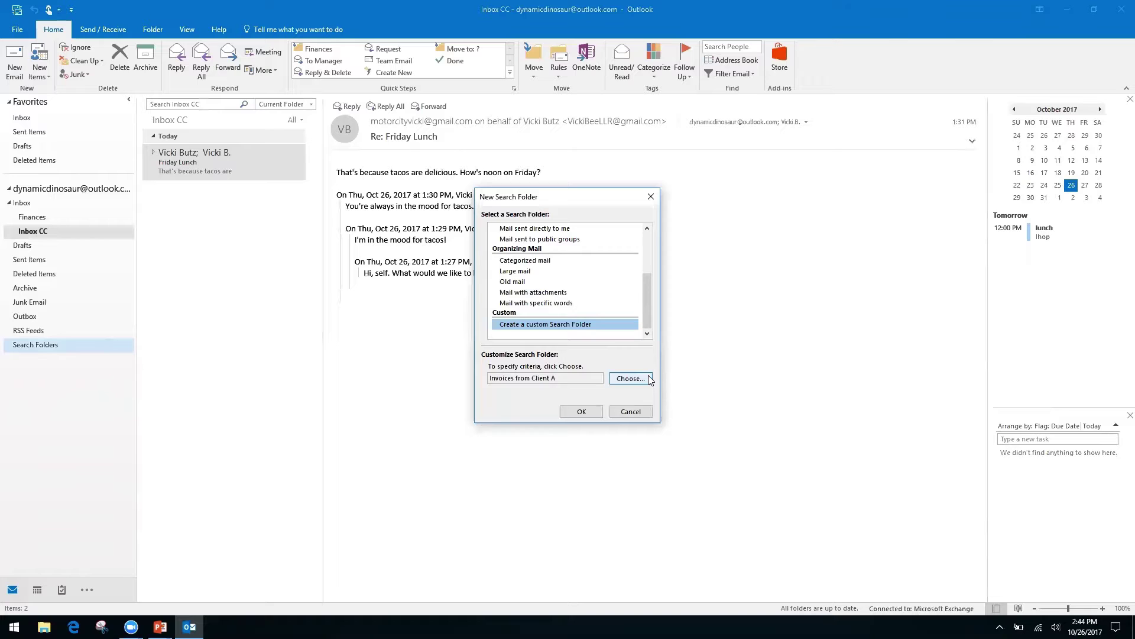
- Create the 'Invoices from Client A' search folder and open it to see its 7 items
click(581, 411)
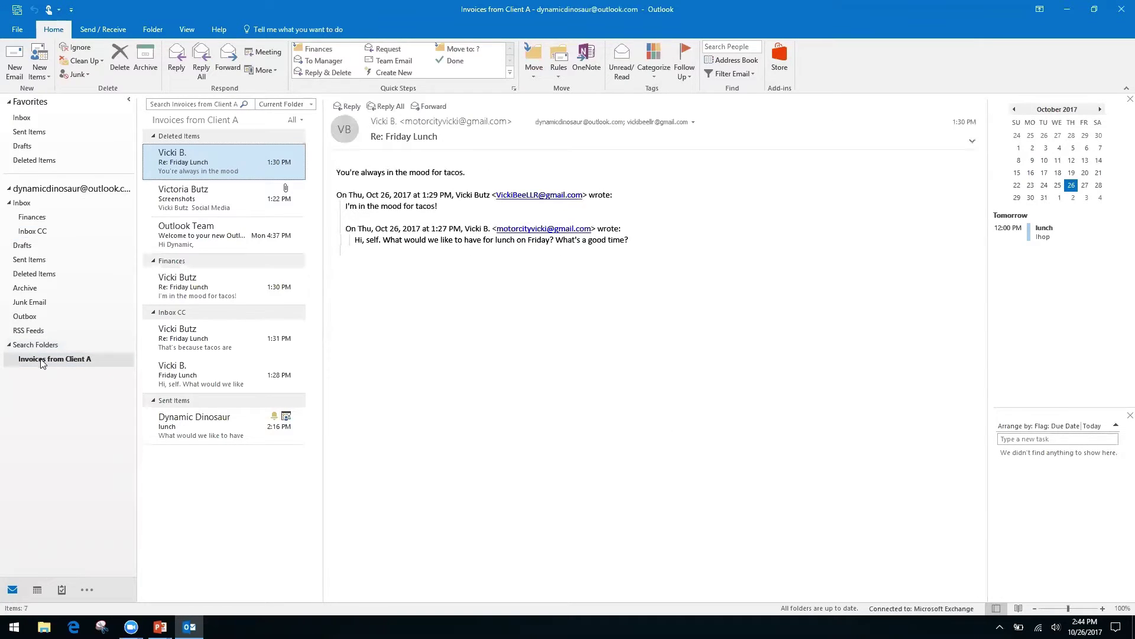
click(58, 360)
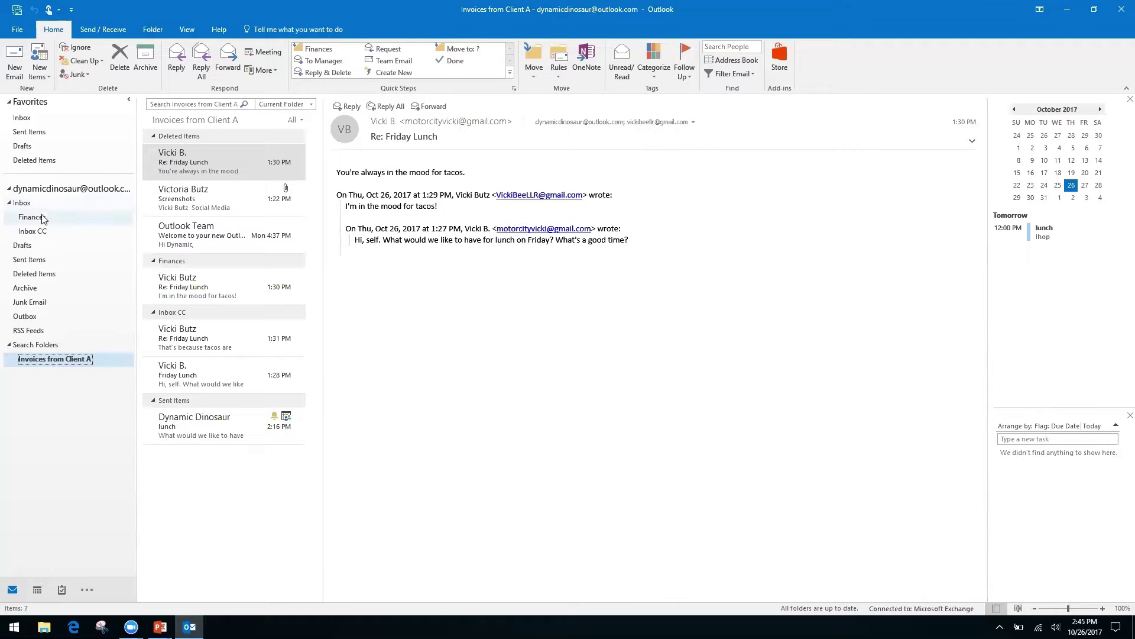
- Go to Inbox, then back to Inbox CC with its Friday Lunch conversation
click(39, 234)
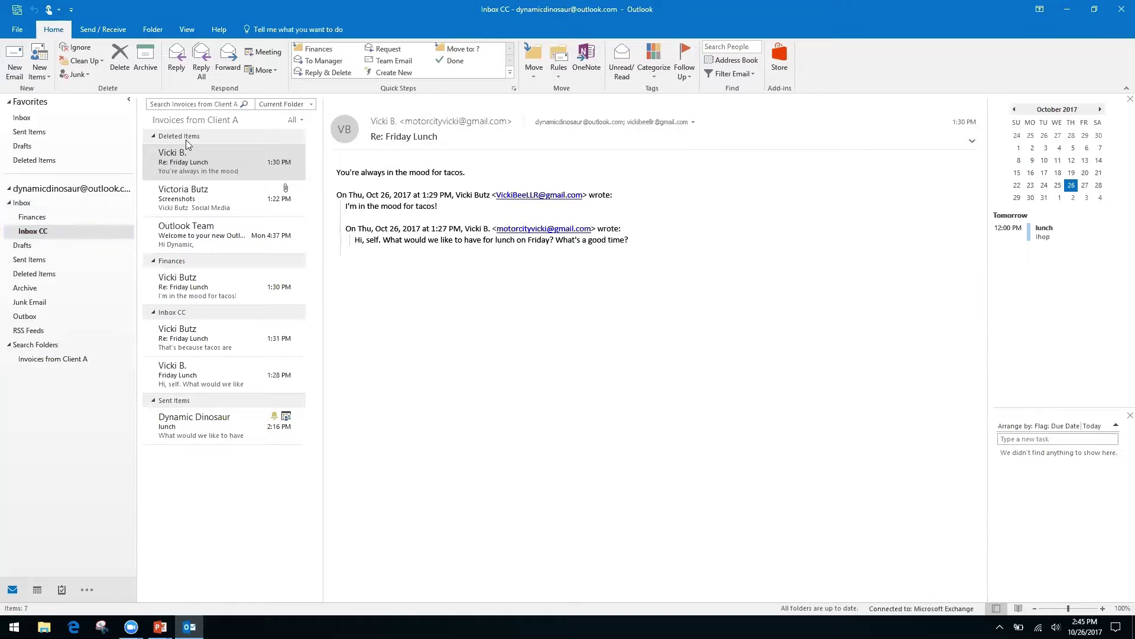
click(191, 103)
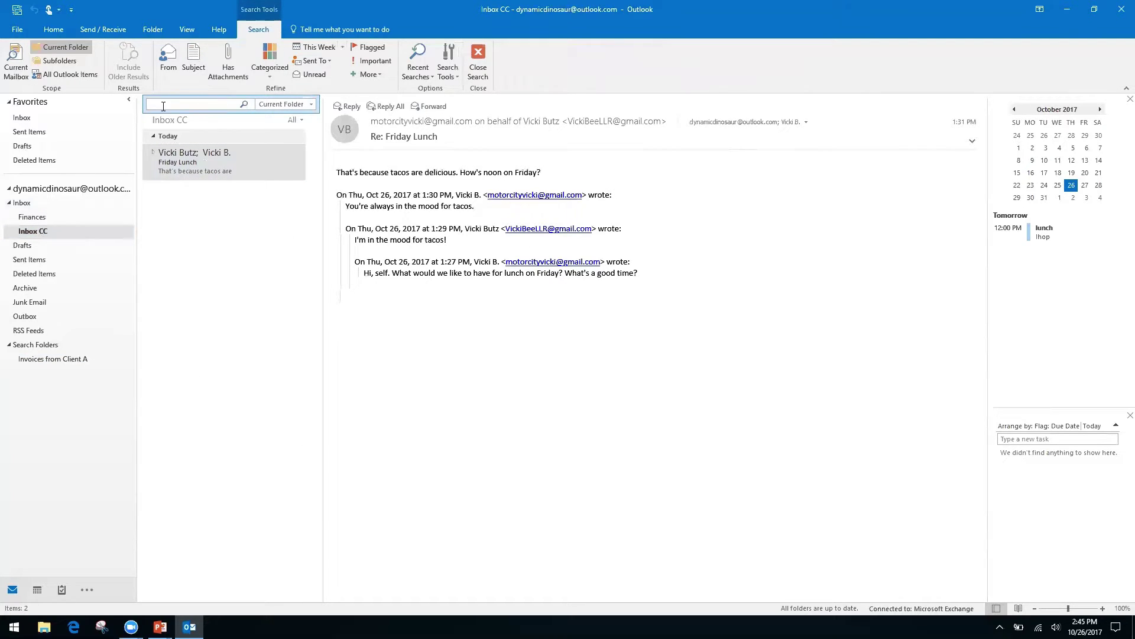
click(21, 203)
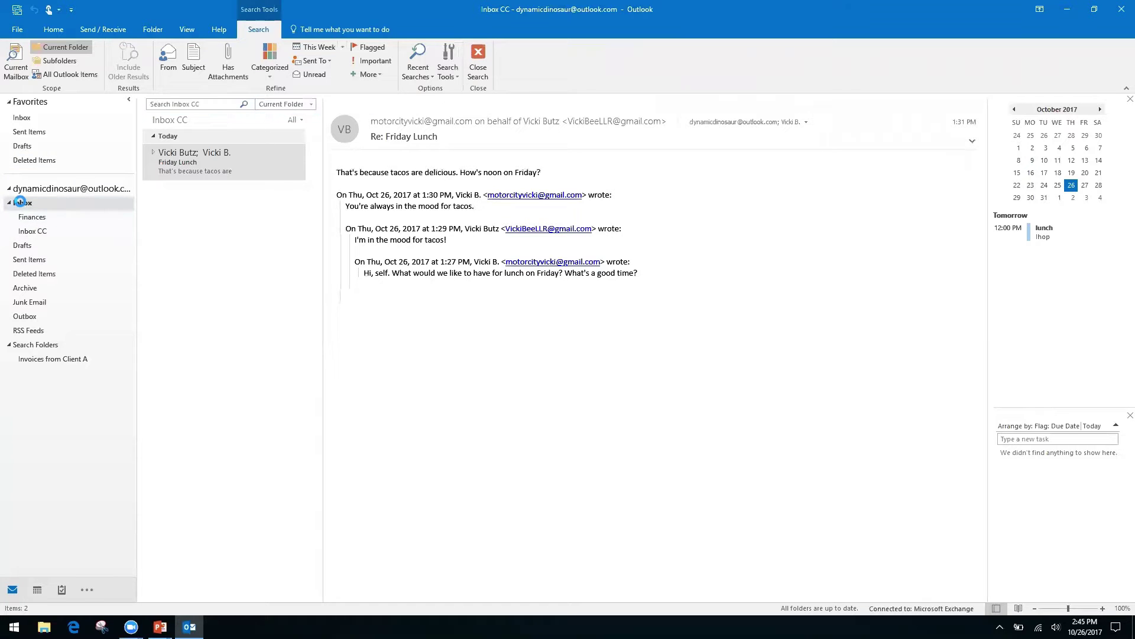
click(39, 231)
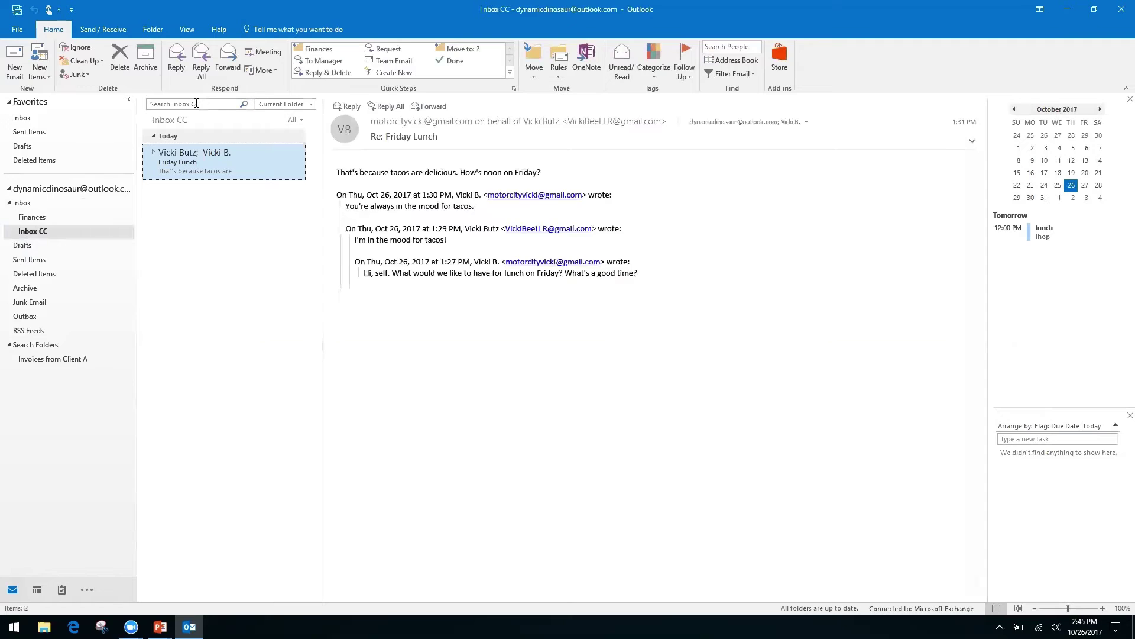
- Dismiss the search box's context menu and switch over to the PowerPoint slide show
right_click(201, 105)
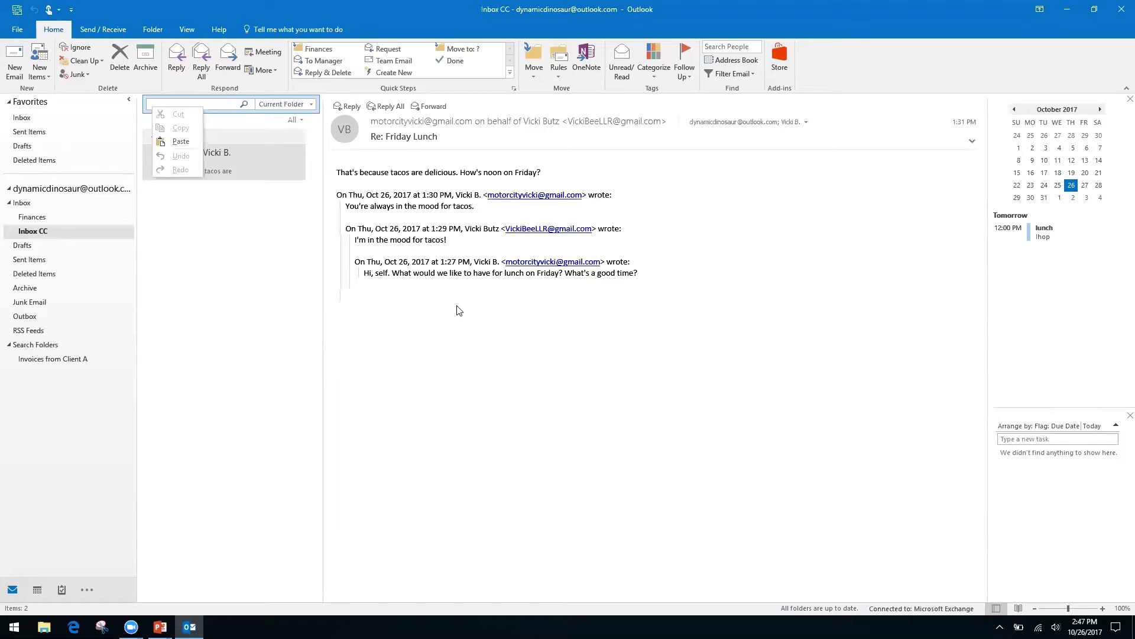
click(452, 375)
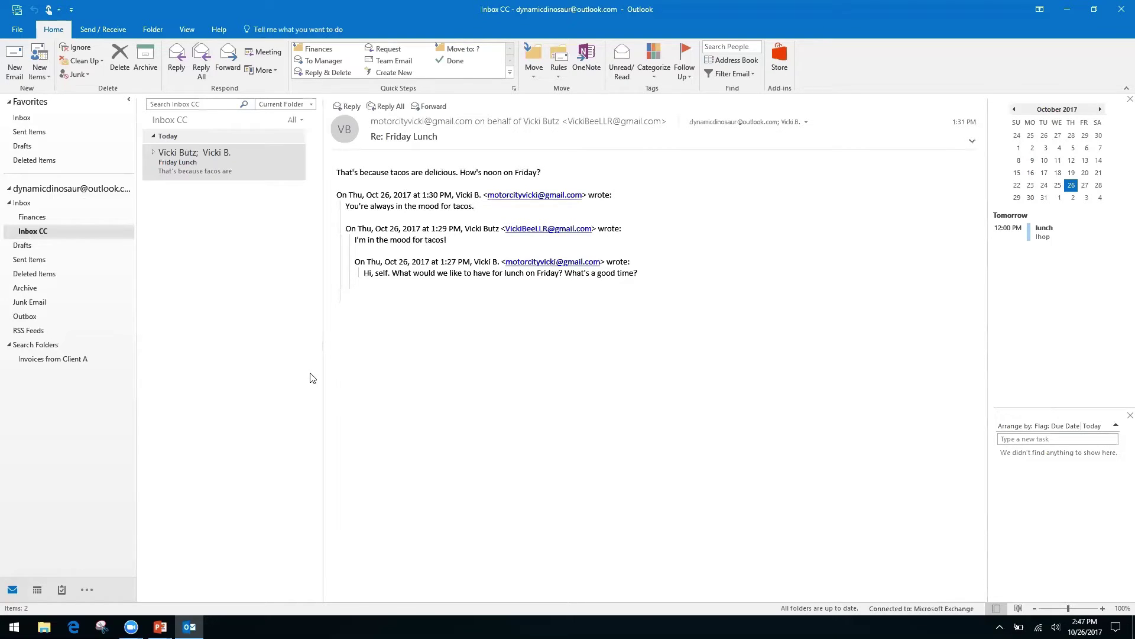
key(alt+Tab)
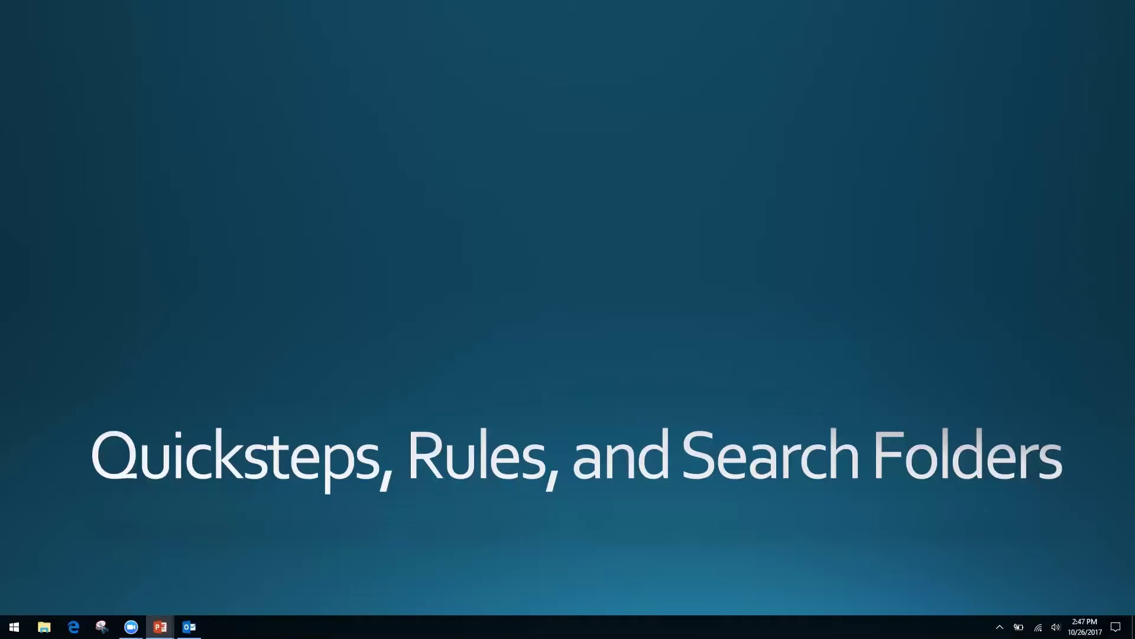
- Advance the slide show to the 'Forms, Templates, and Quick Parts' slide and return to Outlook
key(Right)
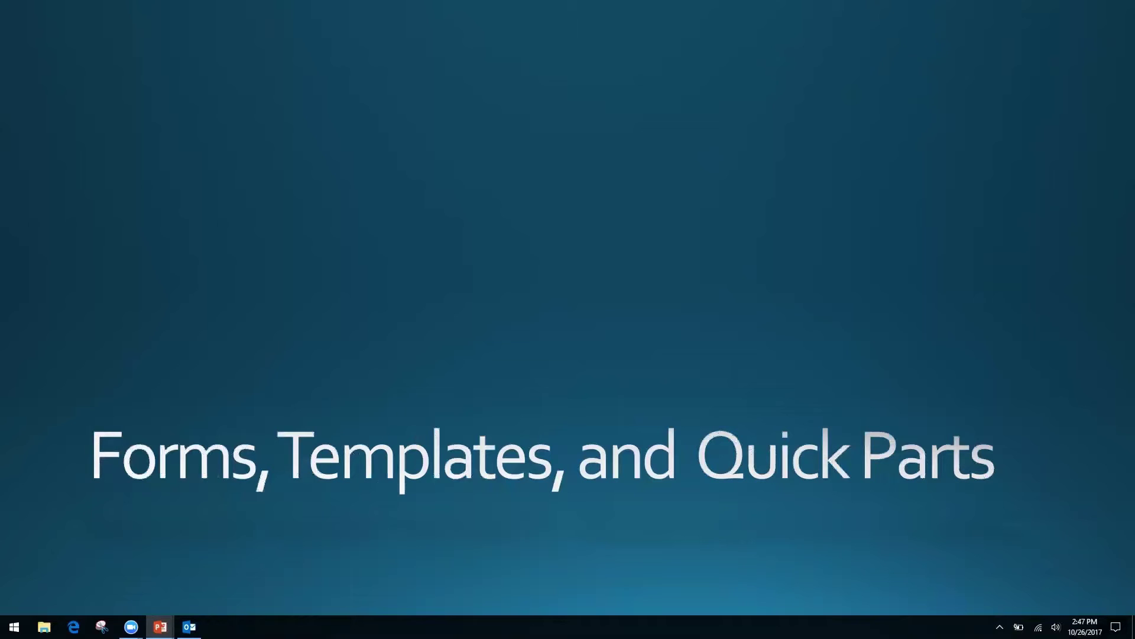
key(alt+Tab)
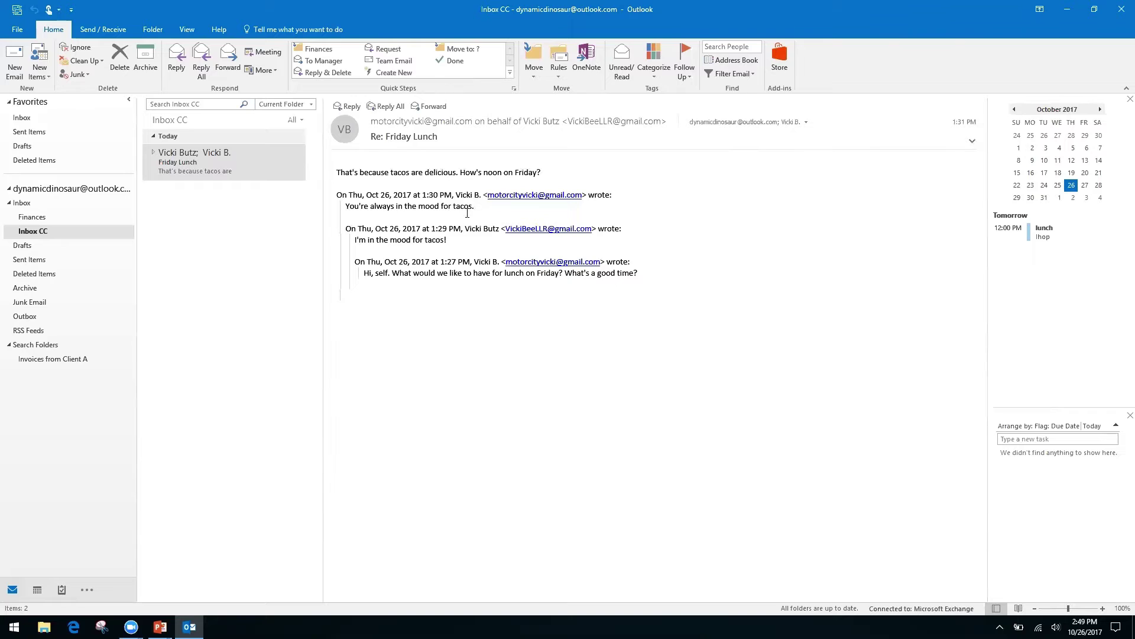
- Open the Friday Lunch conversation and bring up, then dismiss, the message text's context menu
click(191, 166)
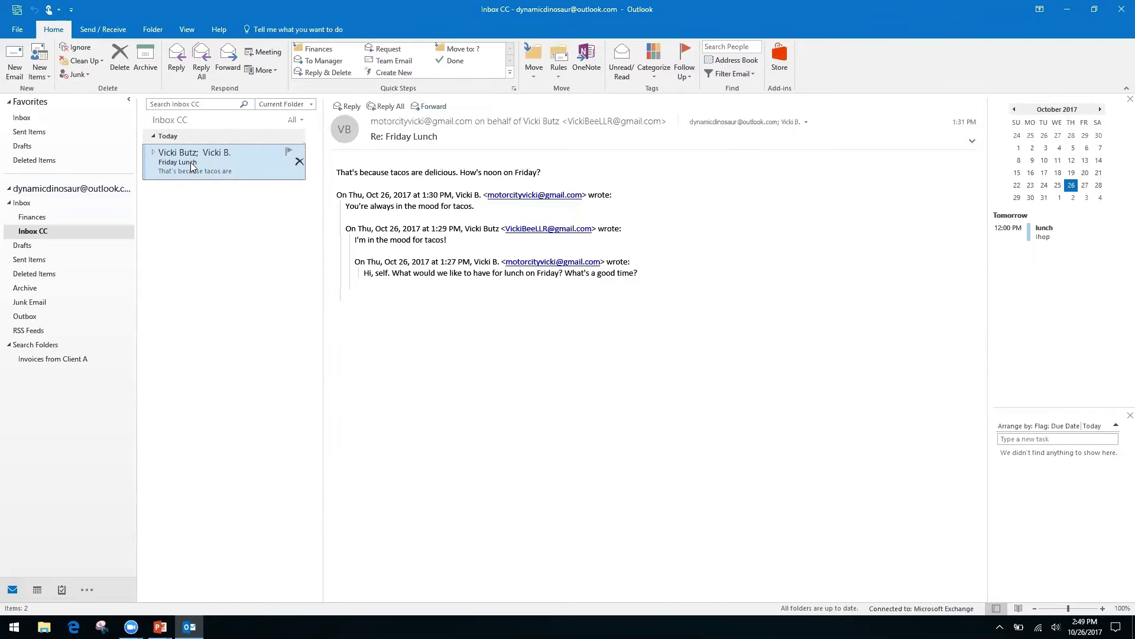
right_click(436, 272)
right_click(387, 265)
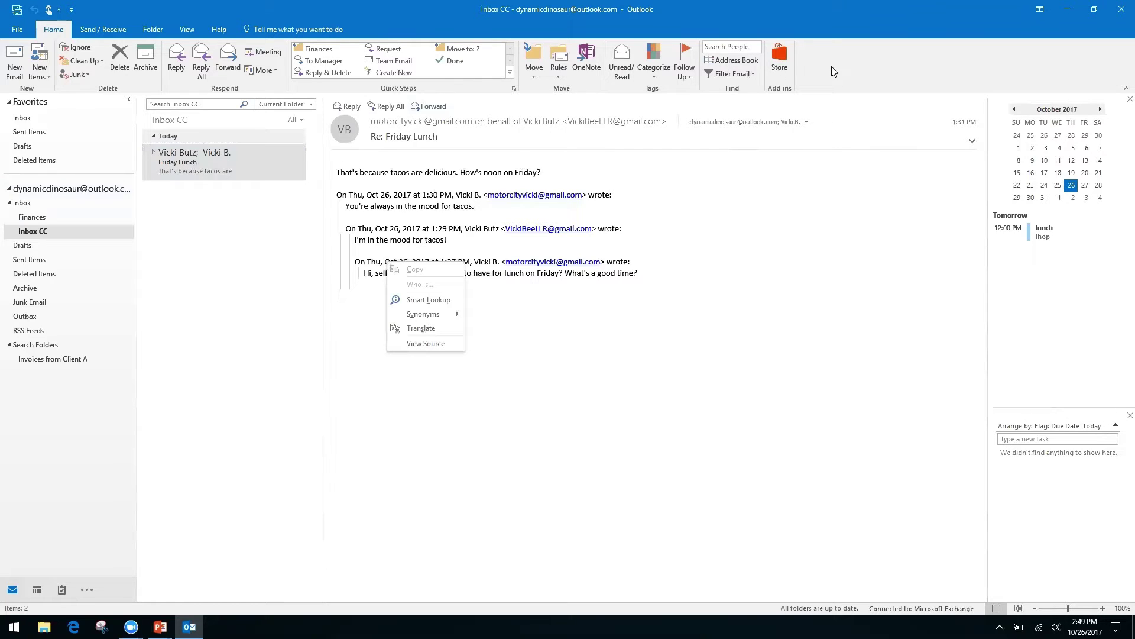
key(Escape)
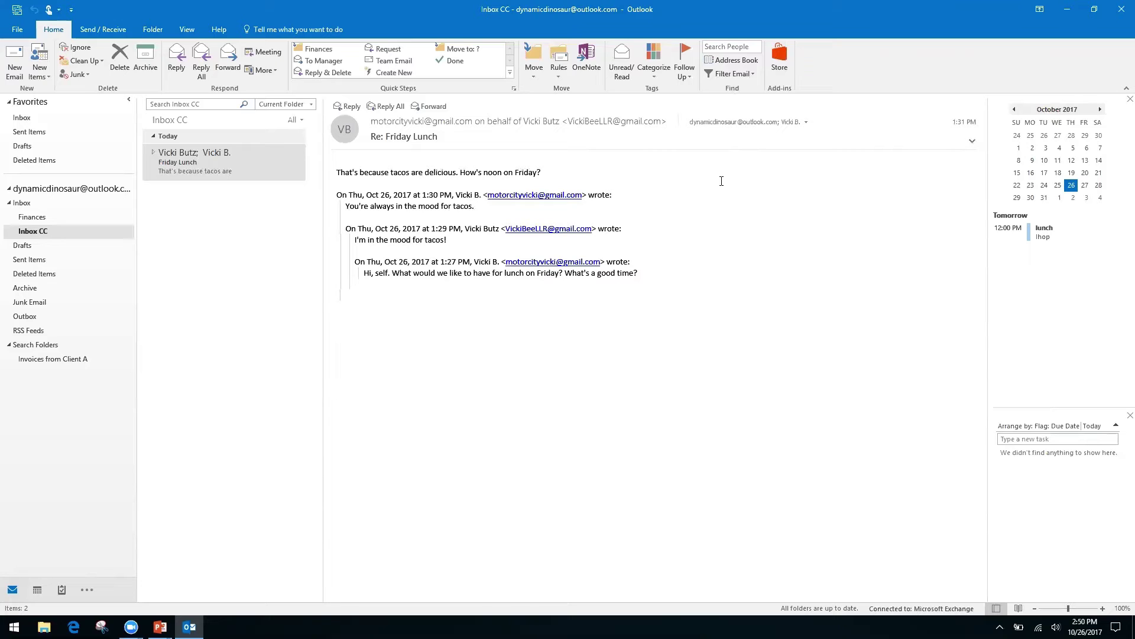
- Start a new email with the subject 'Monthly Report'
click(14, 60)
click(113, 243)
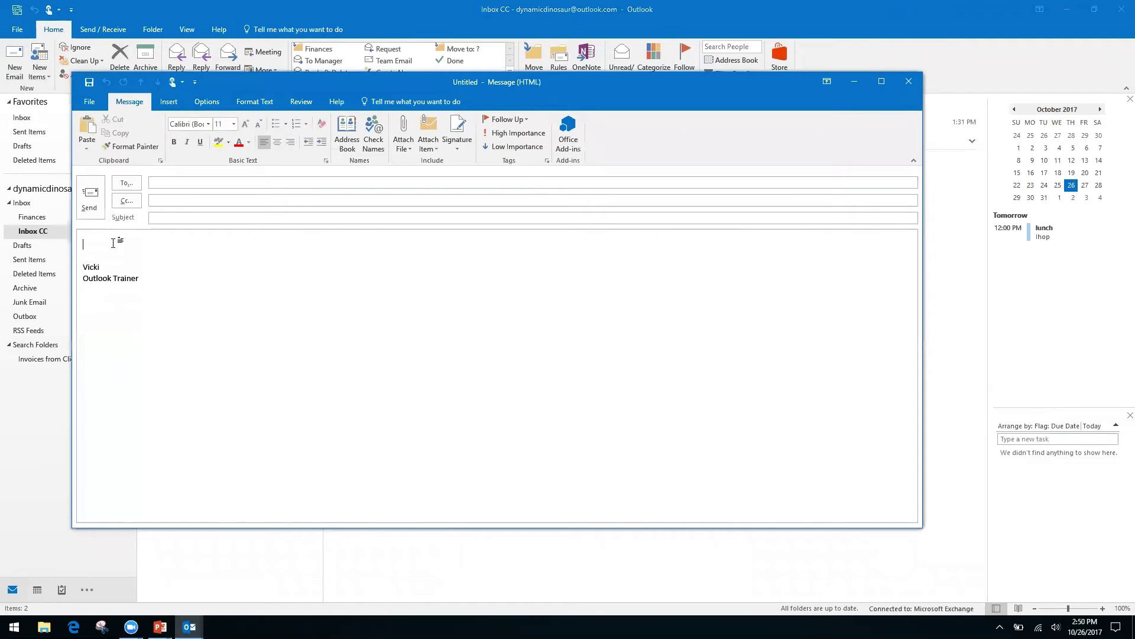
click(197, 218)
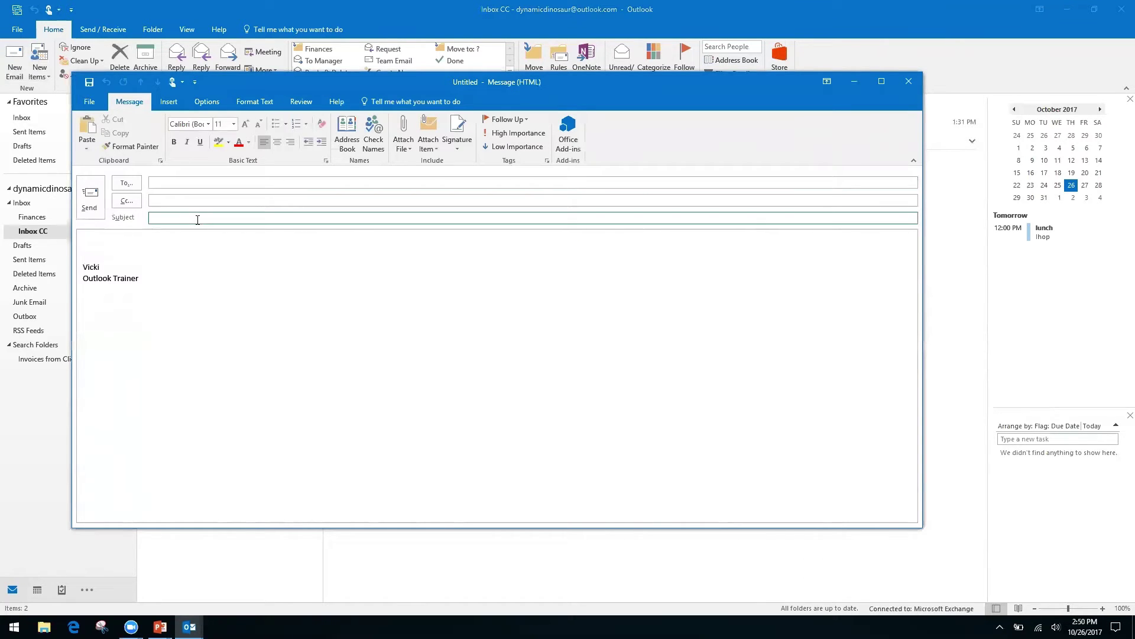
text(Monthly Report)
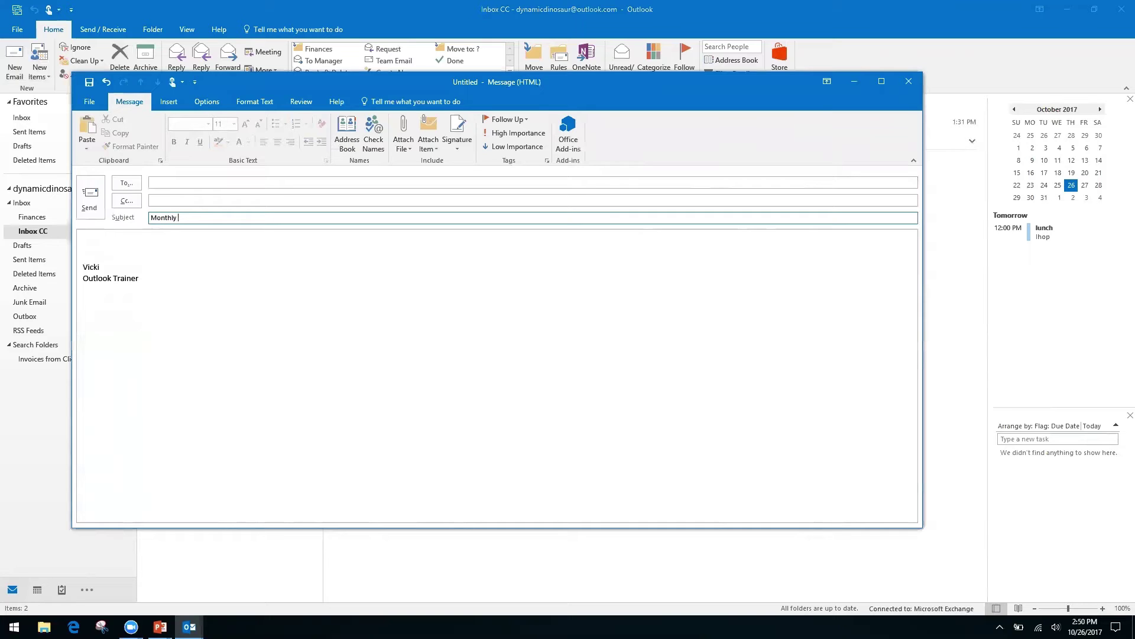
- Write 'Month', 'Date', a blank line, and 'Information, see spreadsheet' in the body
click(112, 240)
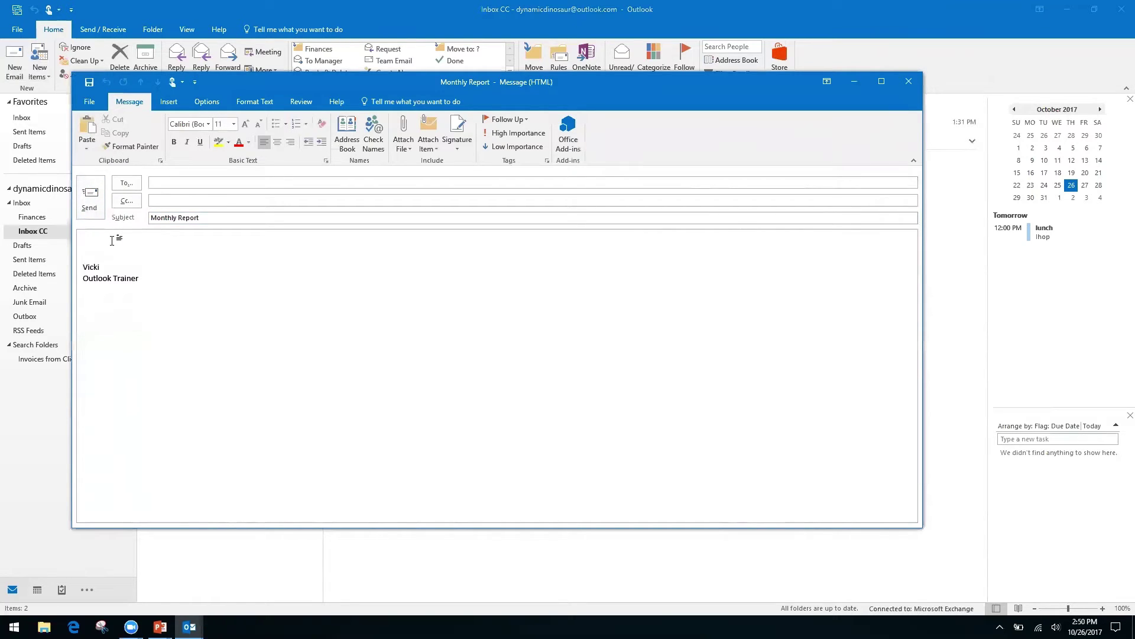
text(Month)
key(Return)
text(Date)
key(Return)
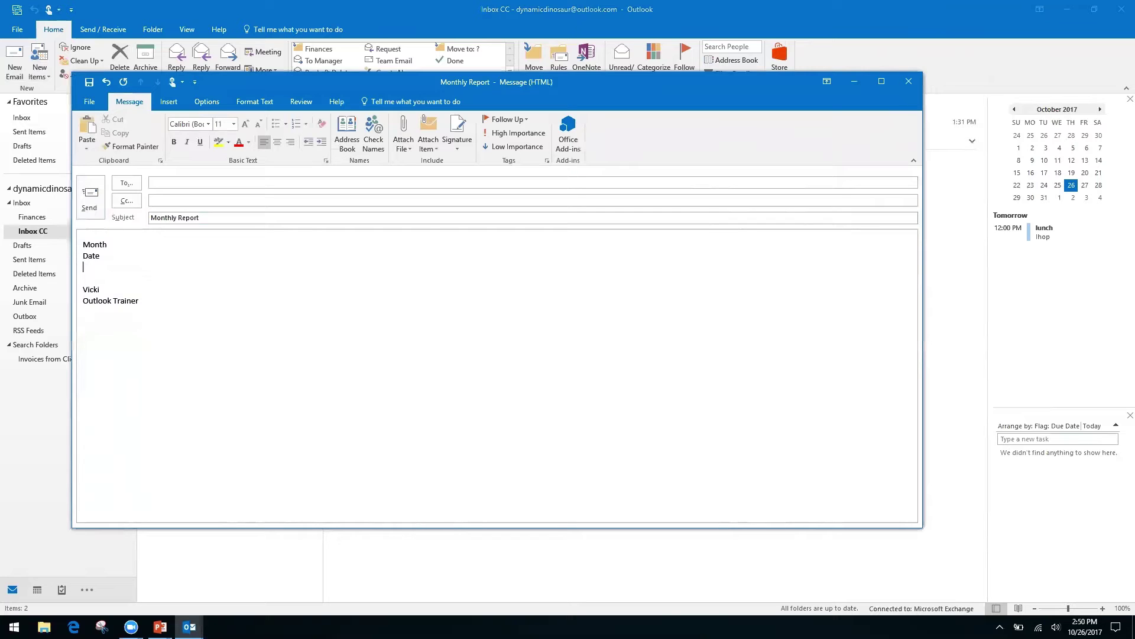
key(Return)
text(In)
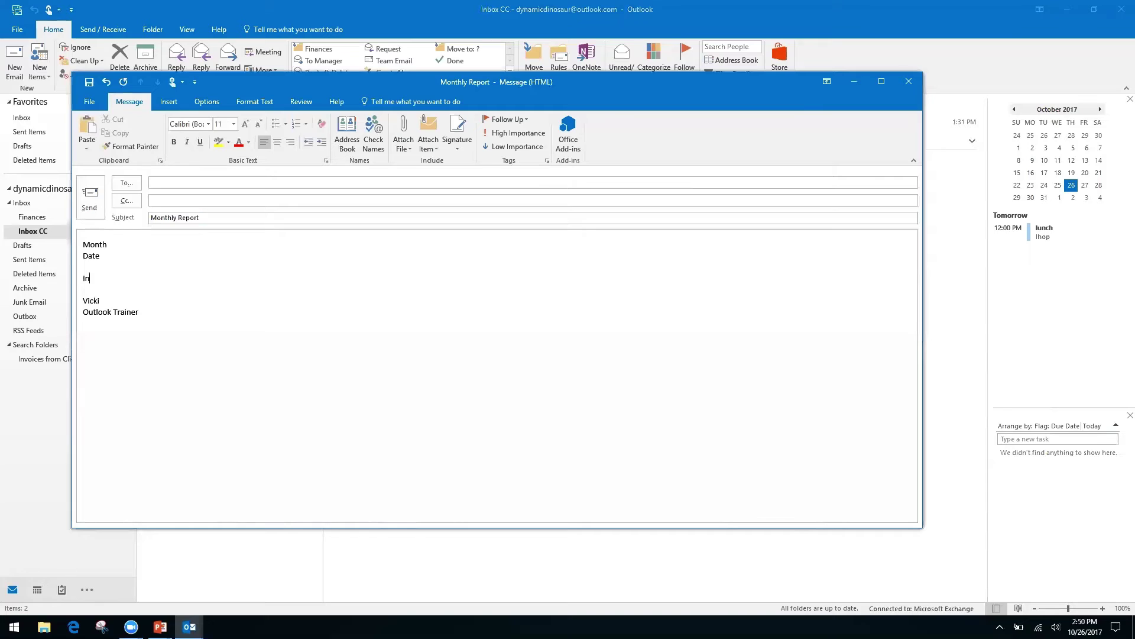
text(formation, see spreadsheet)
click(87, 104)
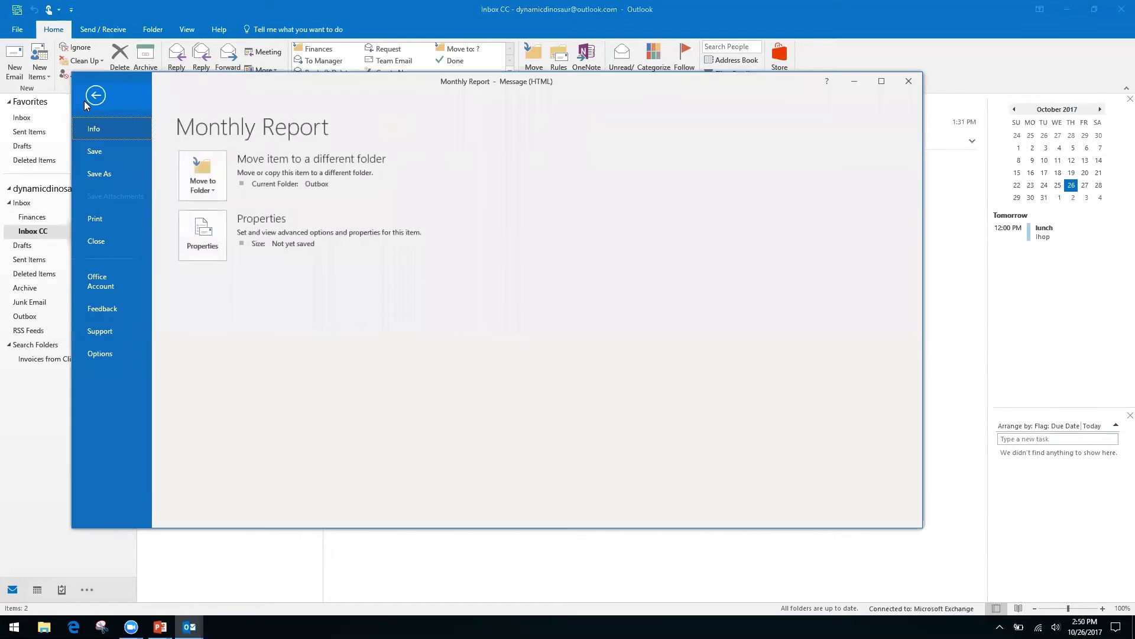
click(104, 173)
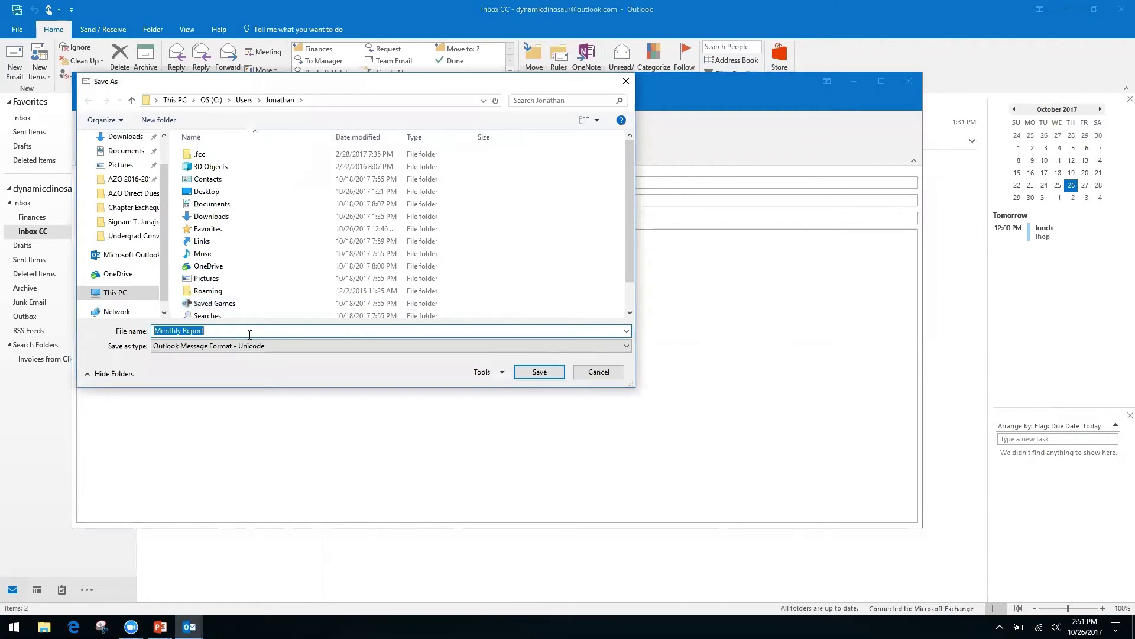
click(591, 345)
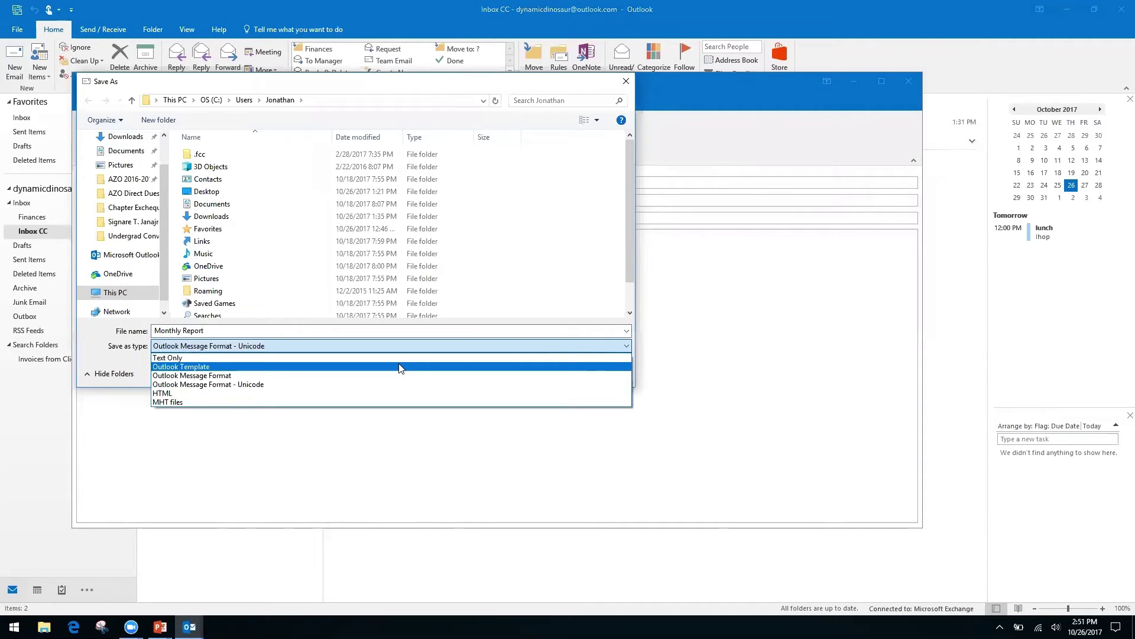
click(193, 392)
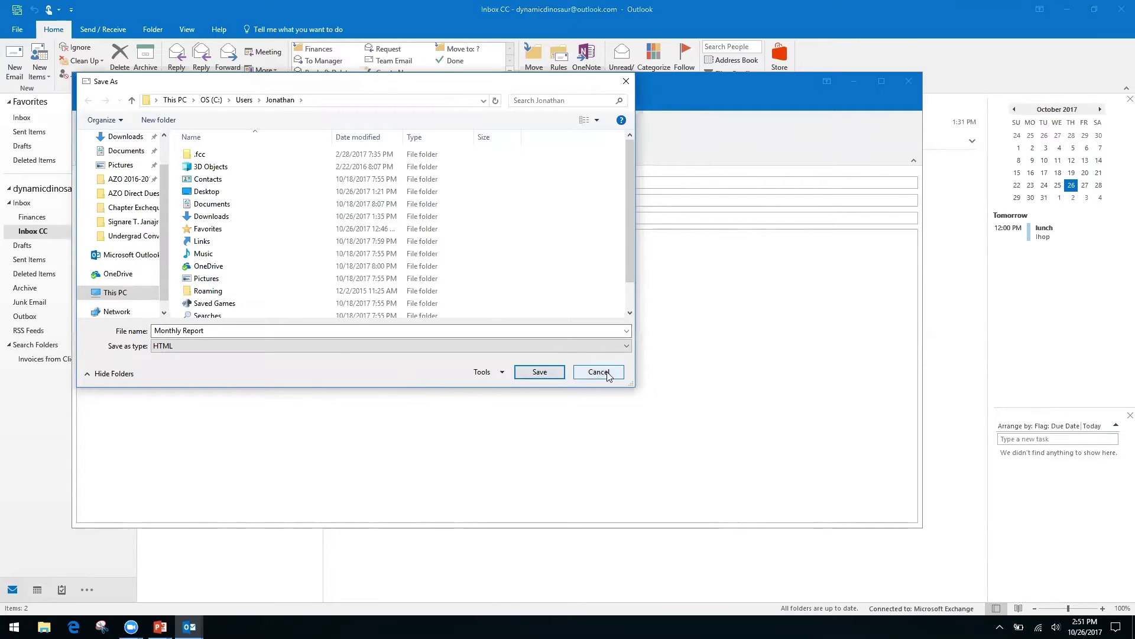
click(599, 372)
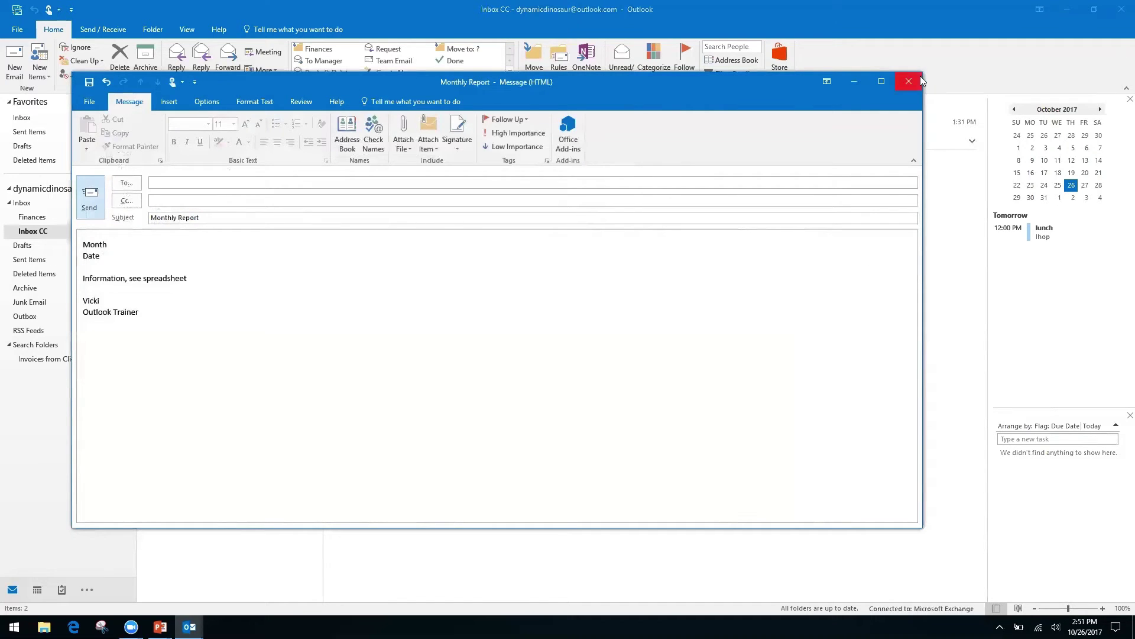
- Discard the Monthly Report draft unsaved and advance the slide show to 'How to Speed Up Outlook Search'
click(907, 85)
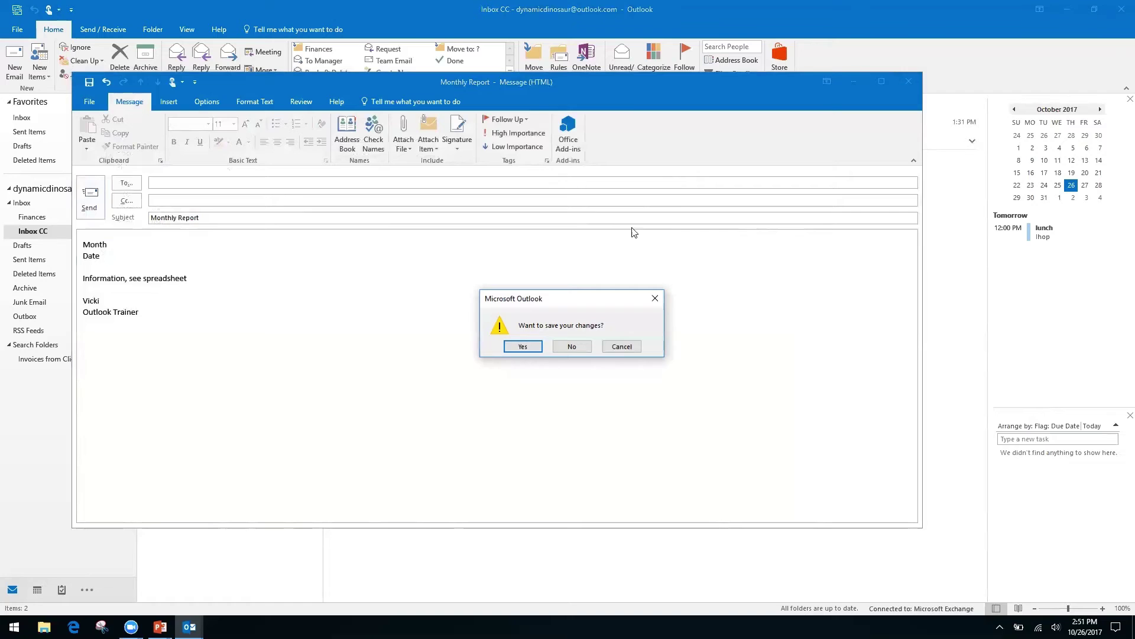
click(571, 346)
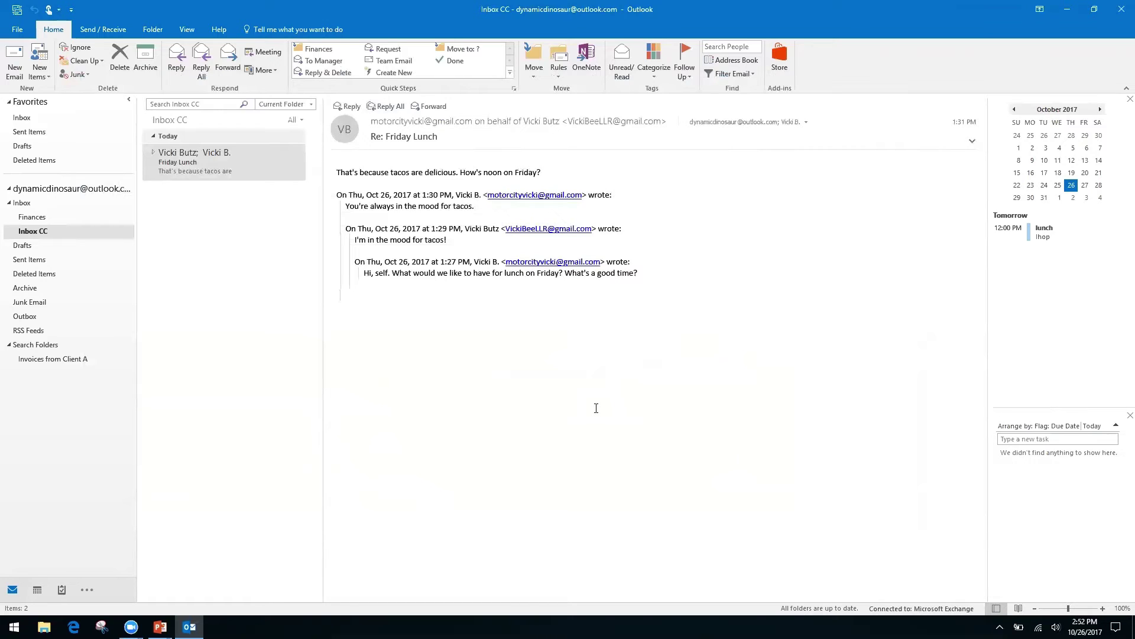
key(alt+Tab)
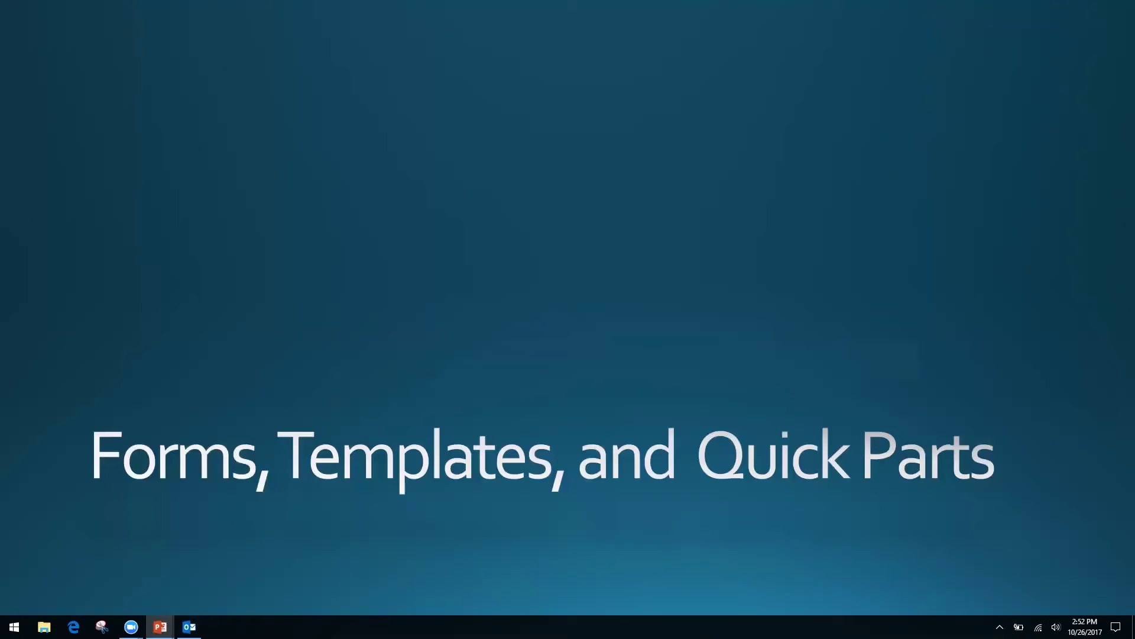
key(Right)
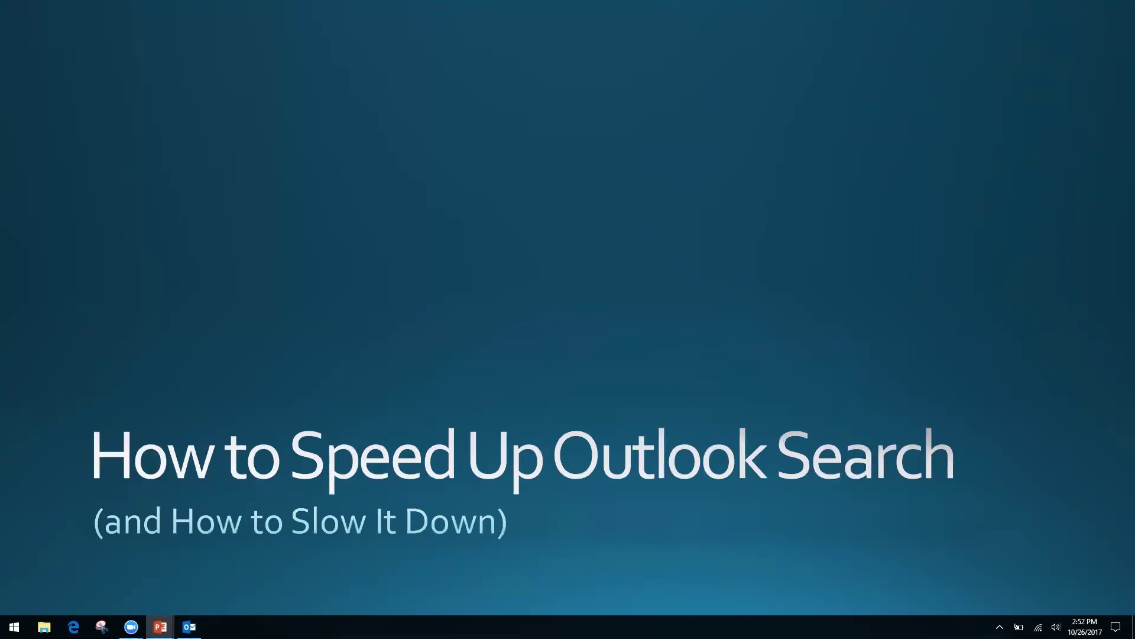